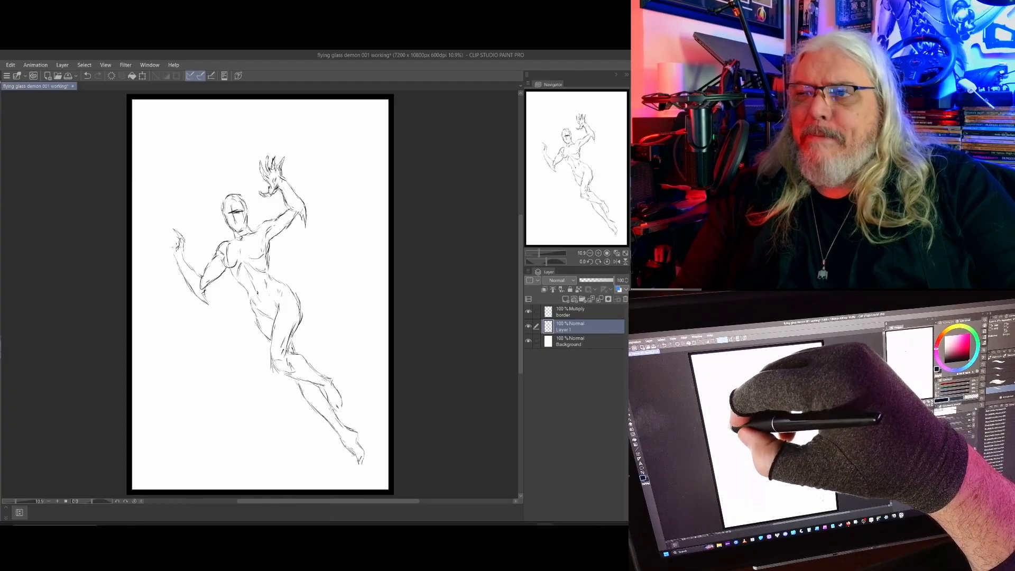
# Sketch the clawed fingers on the figure's lower hand and transform the figure sketch to a slightly smaller size.
pyautogui.moveTo(183, 233); pyautogui.dragTo(180, 228)
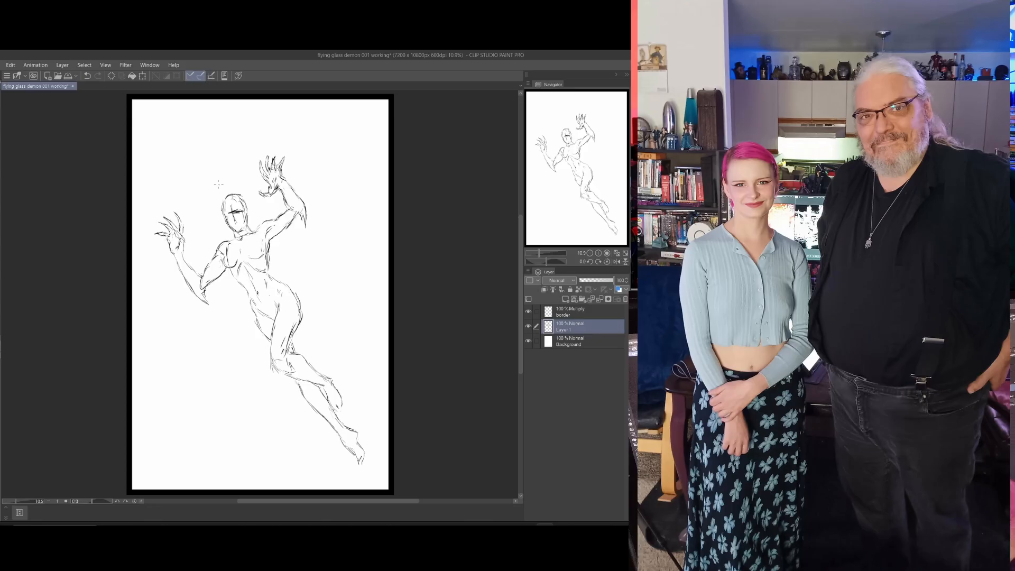
pyautogui.hotkey('ctrl', 't')
pyautogui.moveTo(365, 464); pyautogui.dragTo(338, 407)
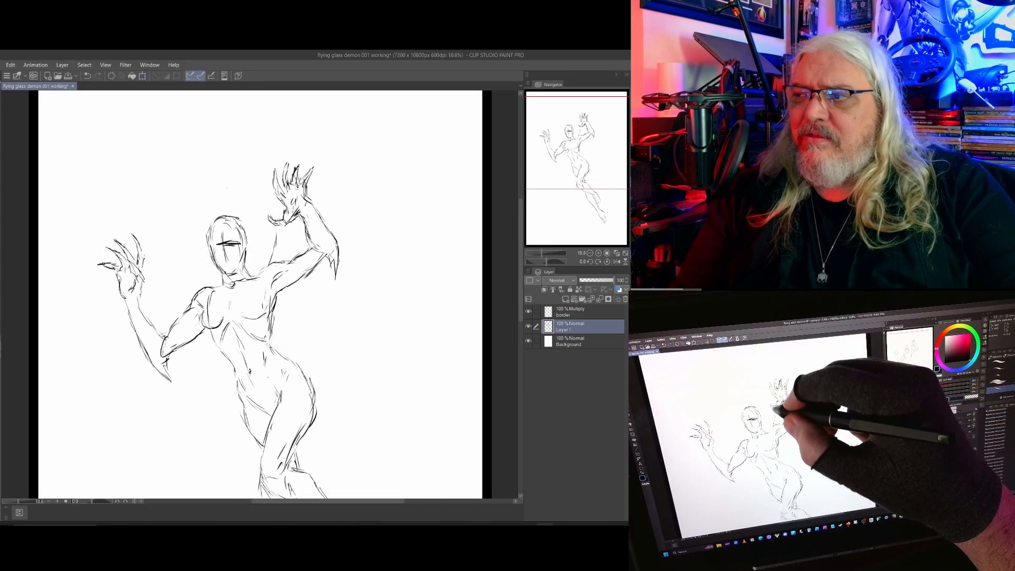
# Rough in a large rounded outline around the head and long, trailing wings on both sides of the body.
pyautogui.moveTo(274, 214)
pyautogui.mouseDown()
pyautogui.moveTo(241, 178)
pyautogui.moveTo(227, 181)
pyautogui.mouseUp()
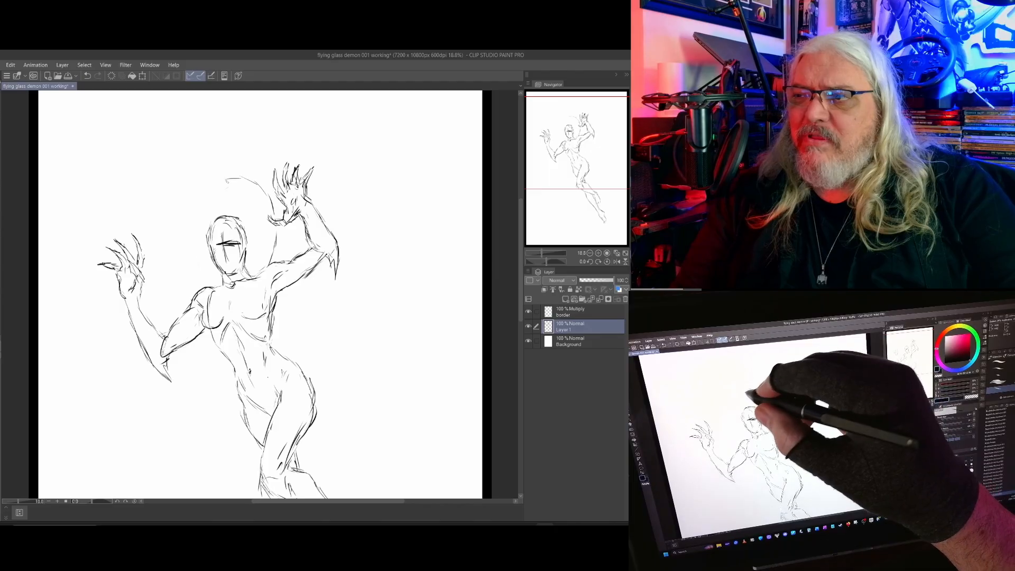
pyautogui.moveTo(198, 267)
pyautogui.mouseDown()
pyautogui.moveTo(198, 225)
pyautogui.moveTo(225, 182)
pyautogui.mouseUp()
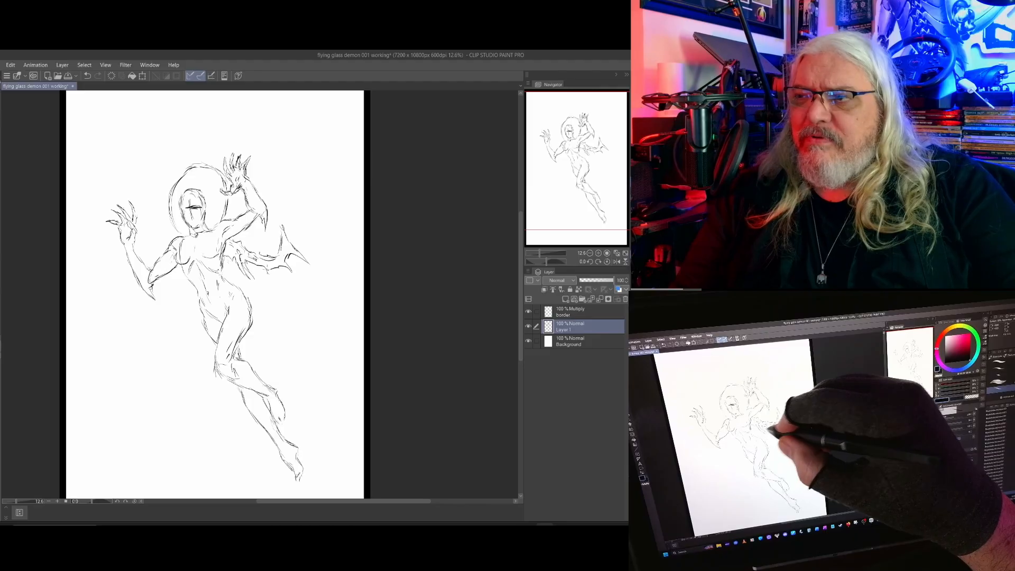
pyautogui.moveTo(284, 252); pyautogui.dragTo(286, 287)
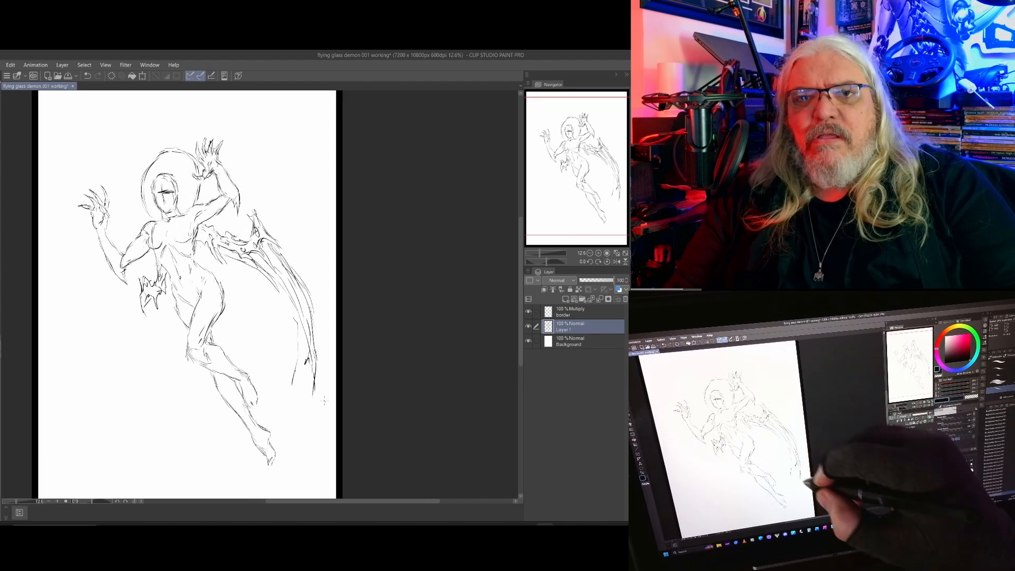
pyautogui.moveTo(308, 391); pyautogui.dragTo(300, 441)
pyautogui.moveTo(315, 393); pyautogui.dragTo(319, 352)
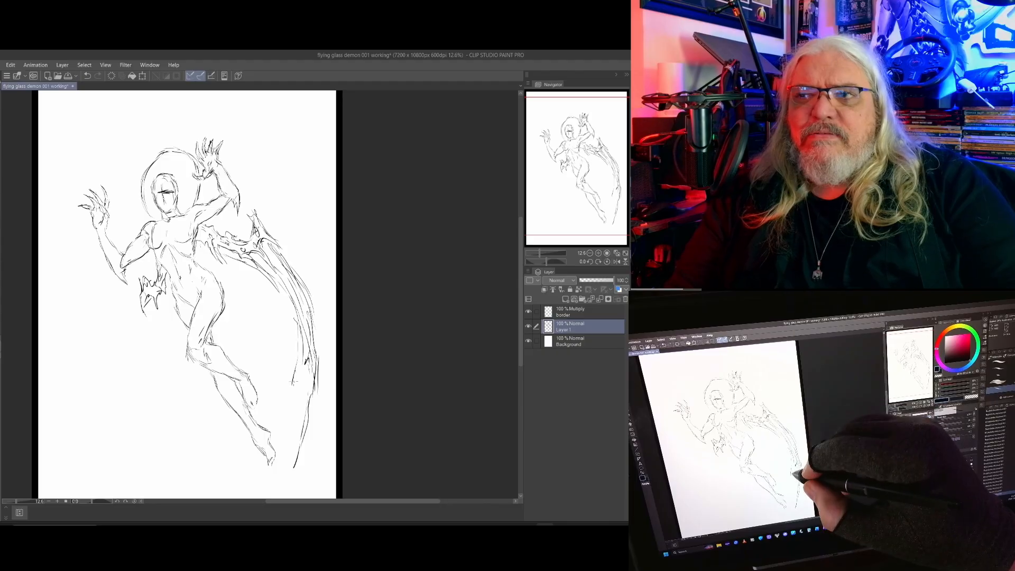
pyautogui.moveTo(269, 329); pyautogui.dragTo(232, 312)
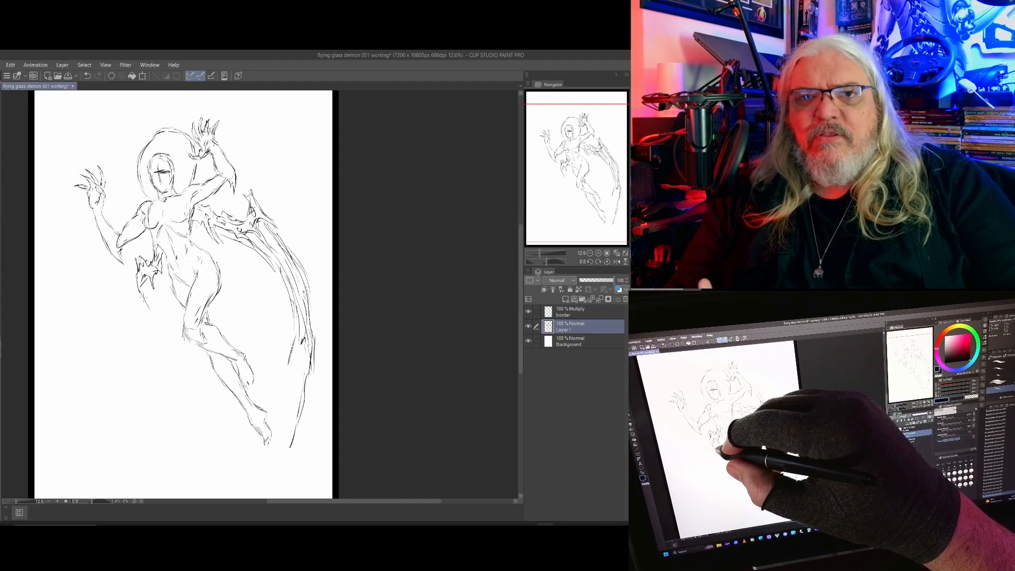
pyautogui.moveTo(156, 311); pyautogui.dragTo(214, 456)
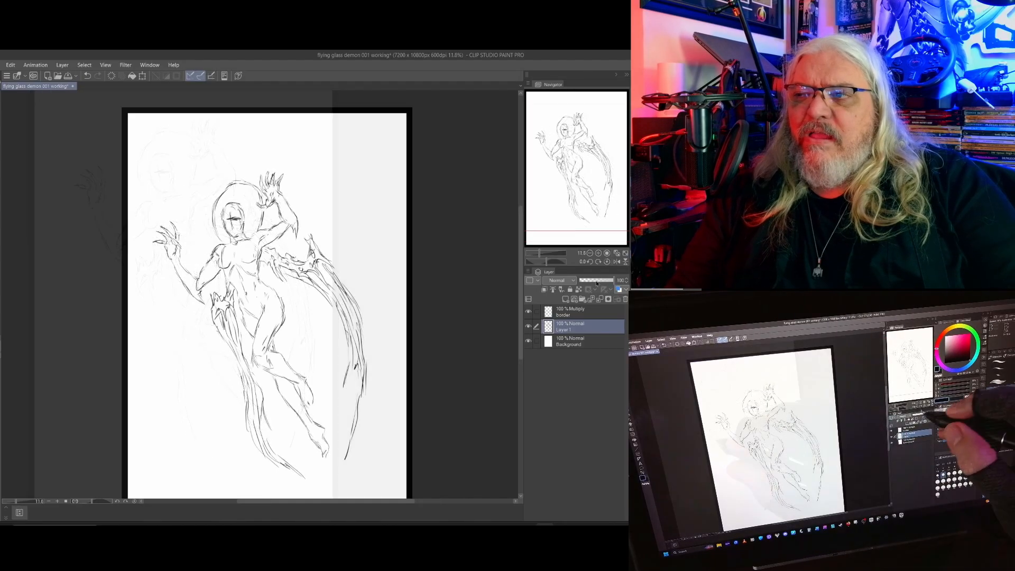
# Lower the sketch layer's opacity to about 40% and add a new layer above it in Multiply mode.
pyautogui.click(597, 280)
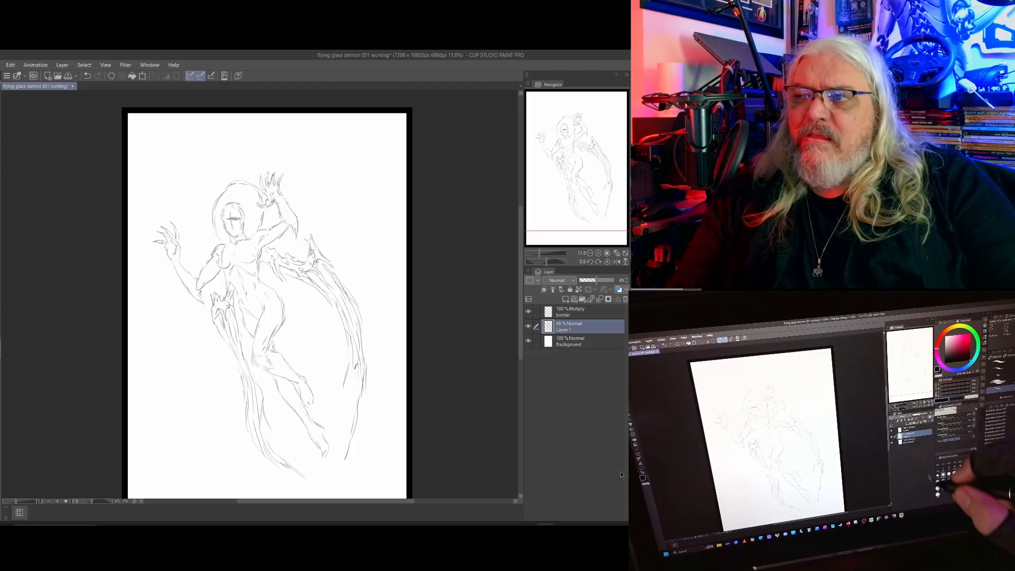
pyautogui.click(565, 298)
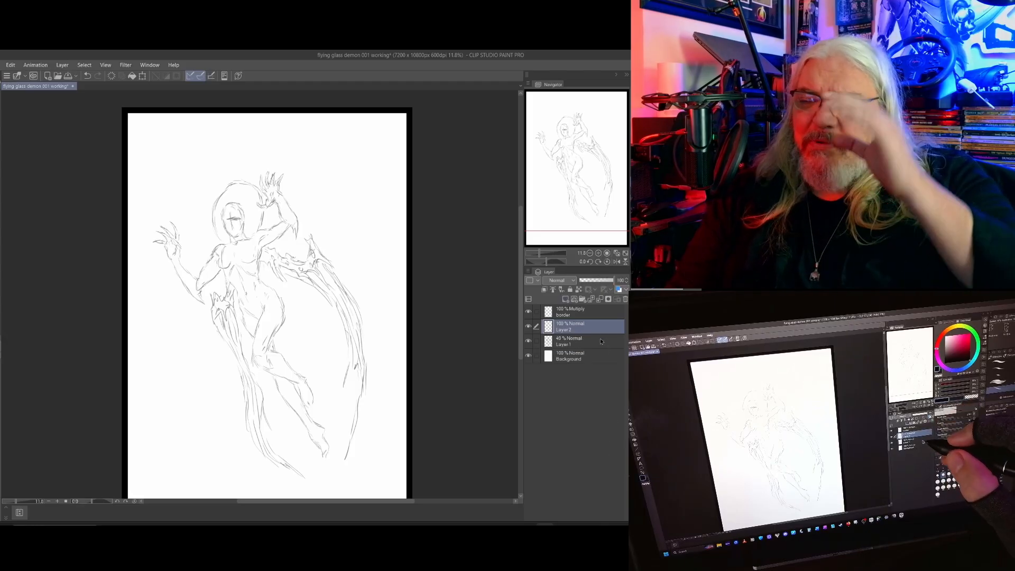
pyautogui.click(558, 280)
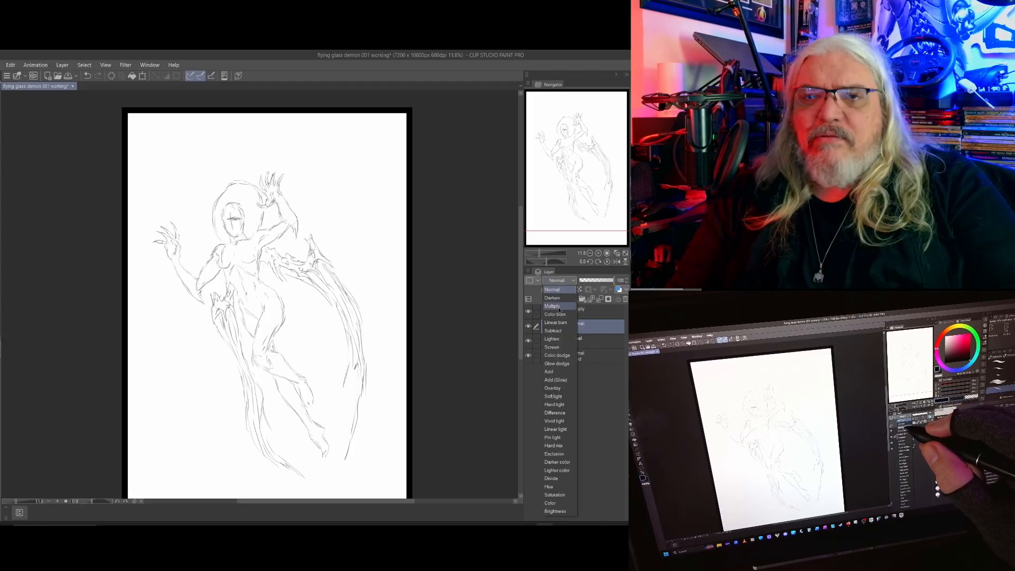
pyautogui.click(559, 307)
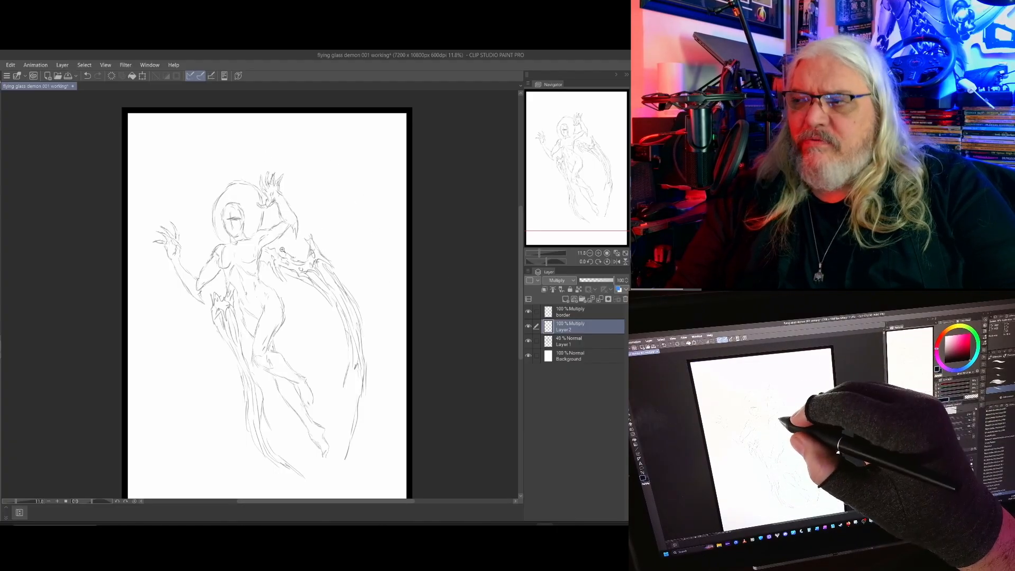
# Ink the first clawed finger of the raised hand on the new layer, from its pointed tip to the palm.
pyautogui.moveTo(282, 249); pyautogui.dragTo(323, 295)
pyautogui.moveTo(287, 197); pyautogui.dragTo(311, 197)
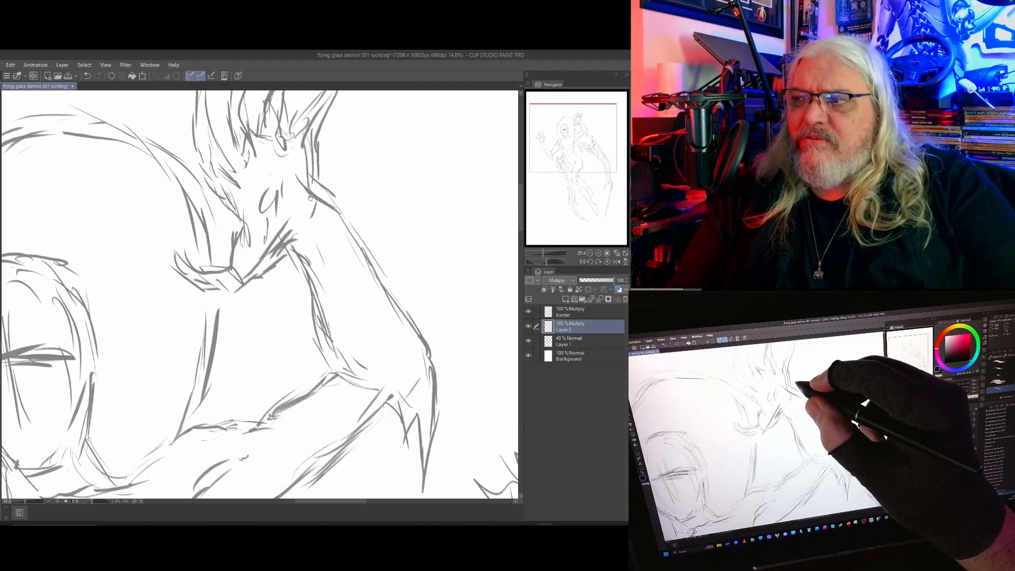
pyautogui.moveTo(241, 225)
pyautogui.mouseDown()
pyautogui.moveTo(236, 174)
pyautogui.moveTo(247, 168)
pyautogui.moveTo(244, 181)
pyautogui.mouseUp()
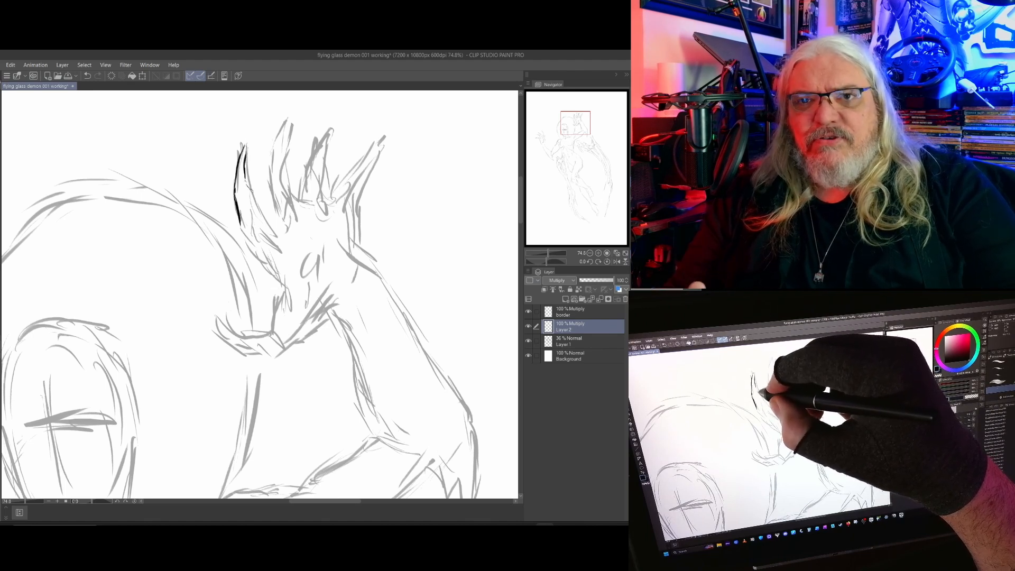
pyautogui.moveTo(251, 193); pyautogui.dragTo(249, 216)
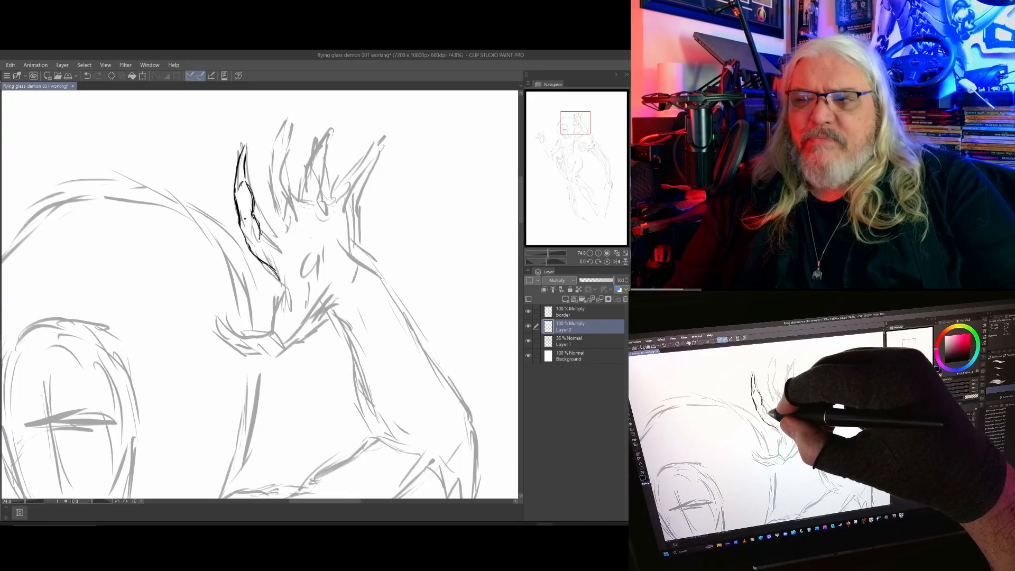
pyautogui.moveTo(260, 233); pyautogui.dragTo(283, 247)
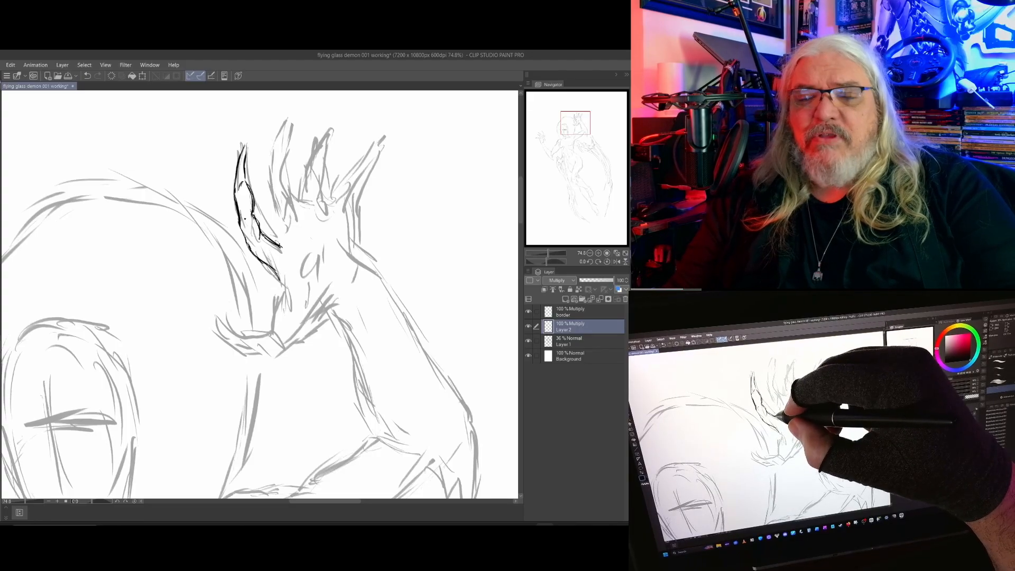
# Ink the remaining clawed fingers, the palm lines and the hooked thumb of the raised hand.
pyautogui.moveTo(273, 212)
pyautogui.mouseDown()
pyautogui.moveTo(276, 222)
pyautogui.moveTo(267, 197)
pyautogui.moveTo(270, 204)
pyautogui.mouseUp()
pyautogui.moveTo(266, 165); pyautogui.dragTo(267, 183)
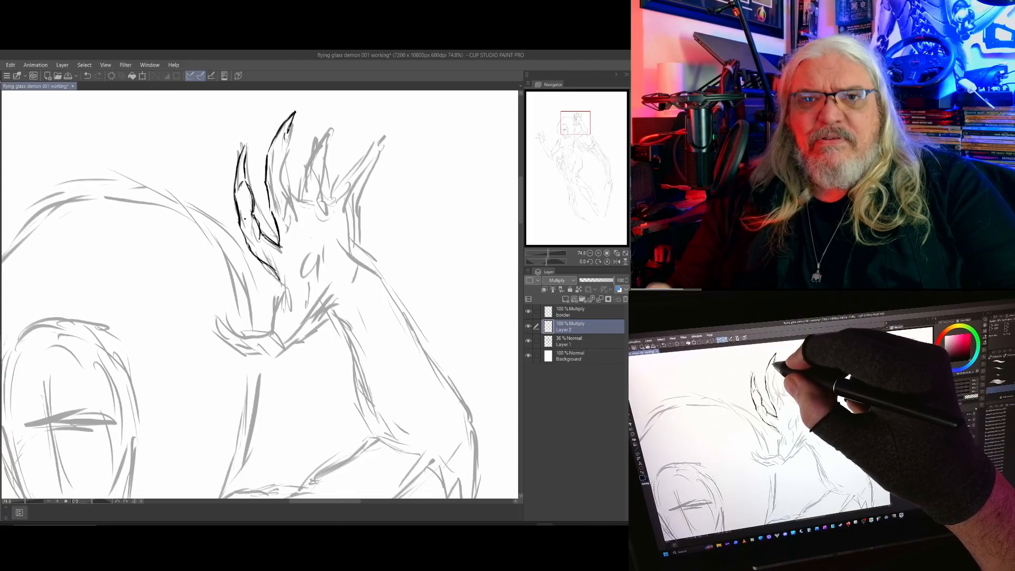
pyautogui.moveTo(289, 133); pyautogui.dragTo(279, 200)
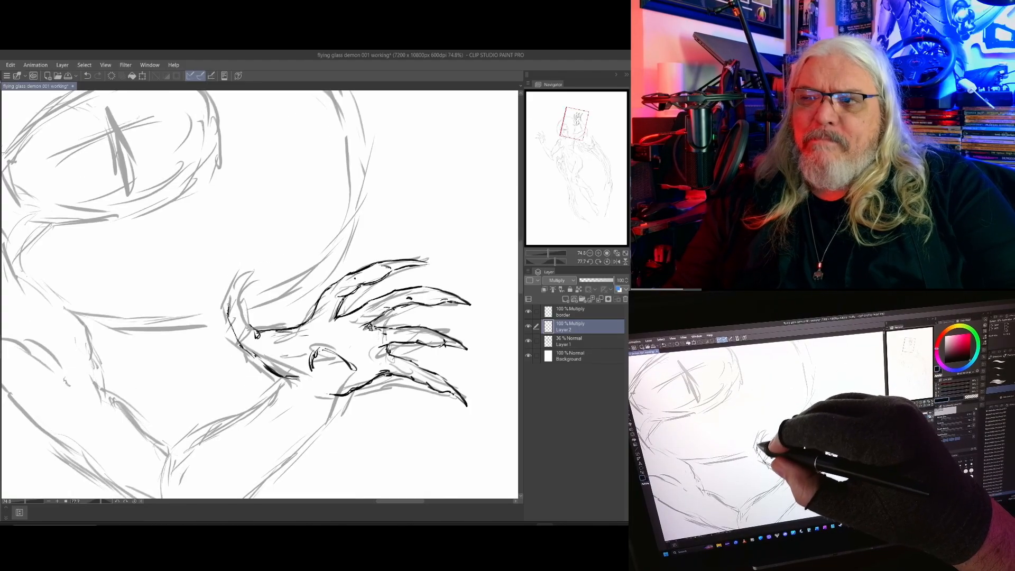
pyautogui.moveTo(244, 277); pyautogui.dragTo(238, 285)
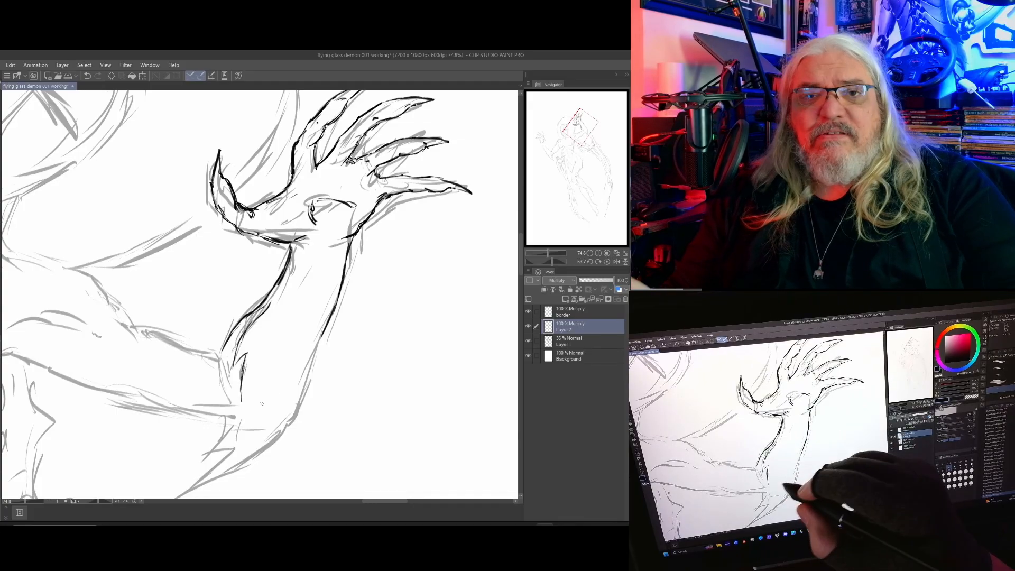
# Ink the raised arm's forearm contours down to the elbow, with jagged strokes where the forearm meets it.
pyautogui.moveTo(249, 413)
pyautogui.mouseDown()
pyautogui.moveTo(255, 419)
pyautogui.moveTo(300, 361)
pyautogui.mouseUp()
pyautogui.moveTo(273, 416); pyautogui.dragTo(299, 378)
pyautogui.moveTo(317, 345)
pyautogui.mouseDown()
pyautogui.moveTo(336, 309)
pyautogui.moveTo(290, 423)
pyautogui.mouseUp()
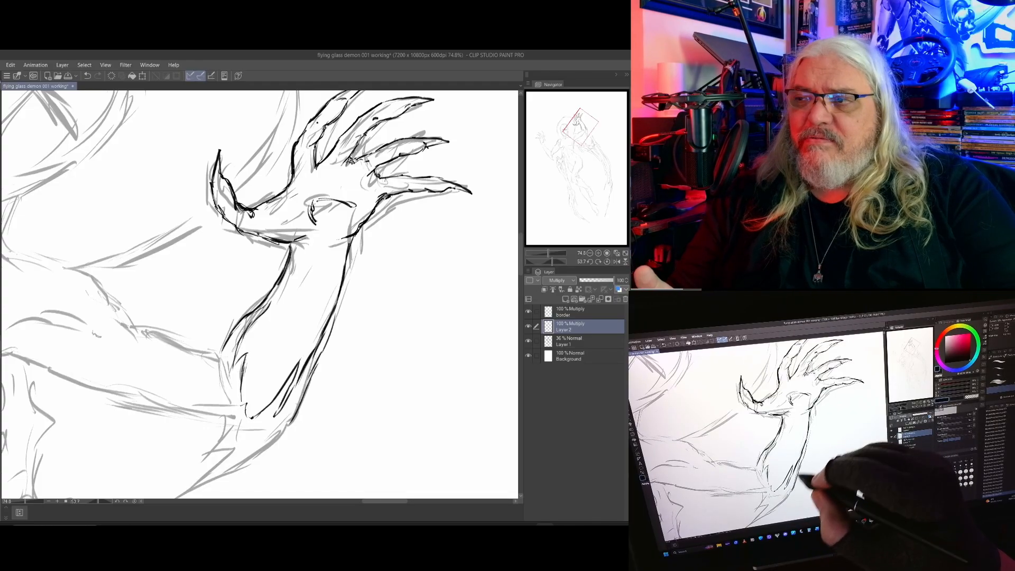
pyautogui.moveTo(241, 392); pyautogui.dragTo(248, 409)
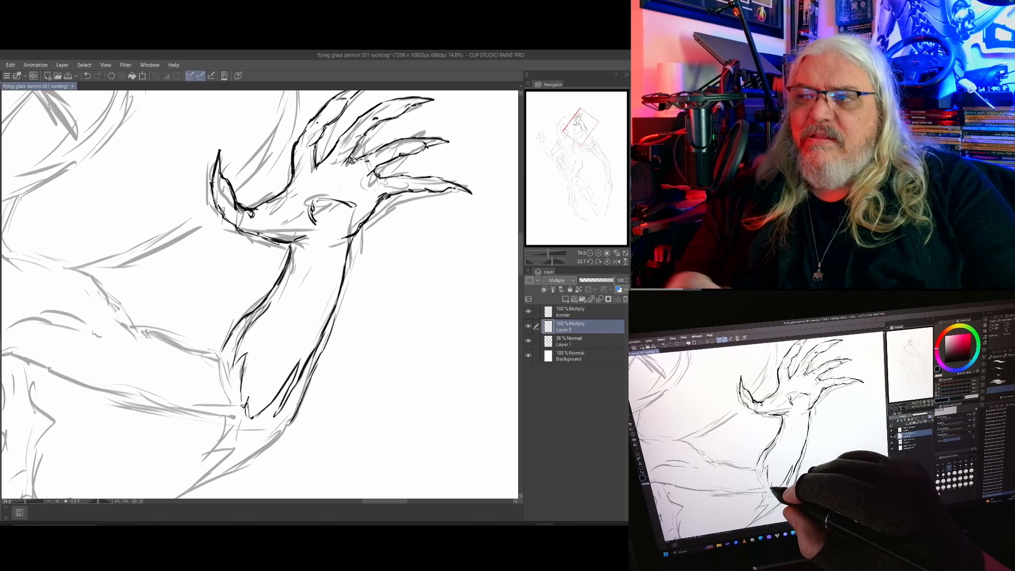
pyautogui.moveTo(246, 352); pyautogui.dragTo(241, 380)
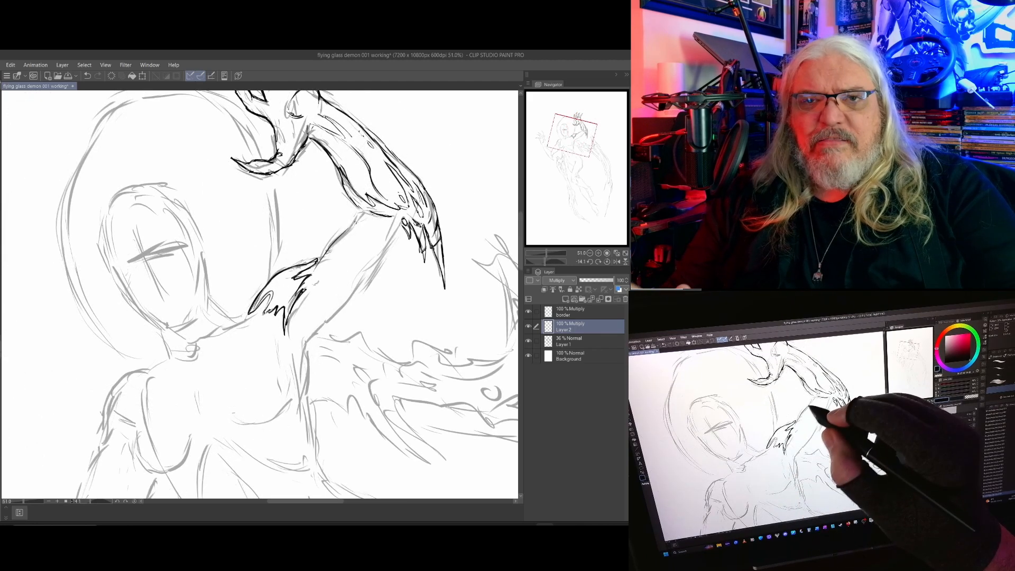
# Ink both contours and the surface marks of the raised upper arm between the elbow and the shoulder.
pyautogui.moveTo(366, 216); pyautogui.dragTo(314, 269)
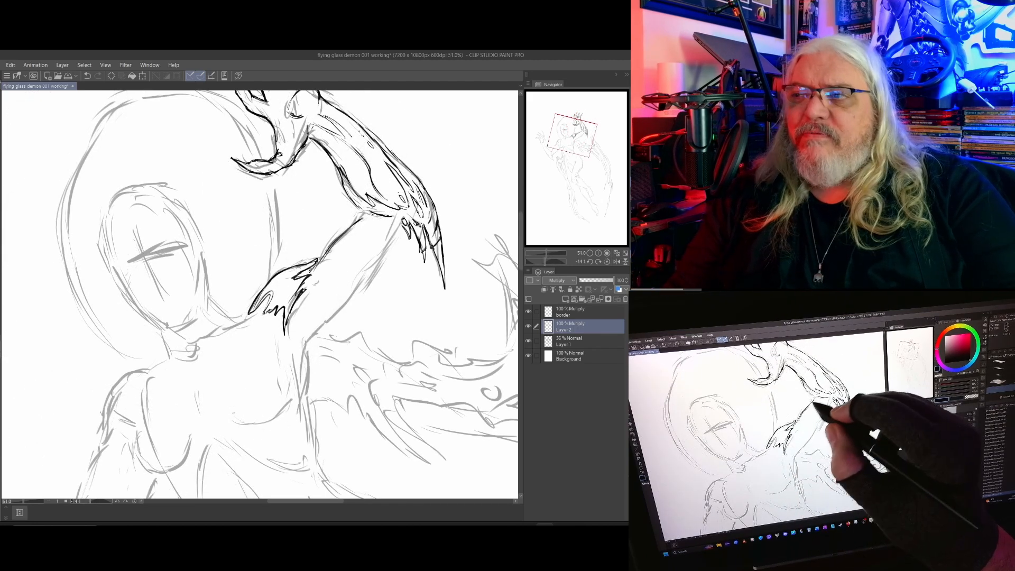
pyautogui.moveTo(345, 265); pyautogui.dragTo(340, 250)
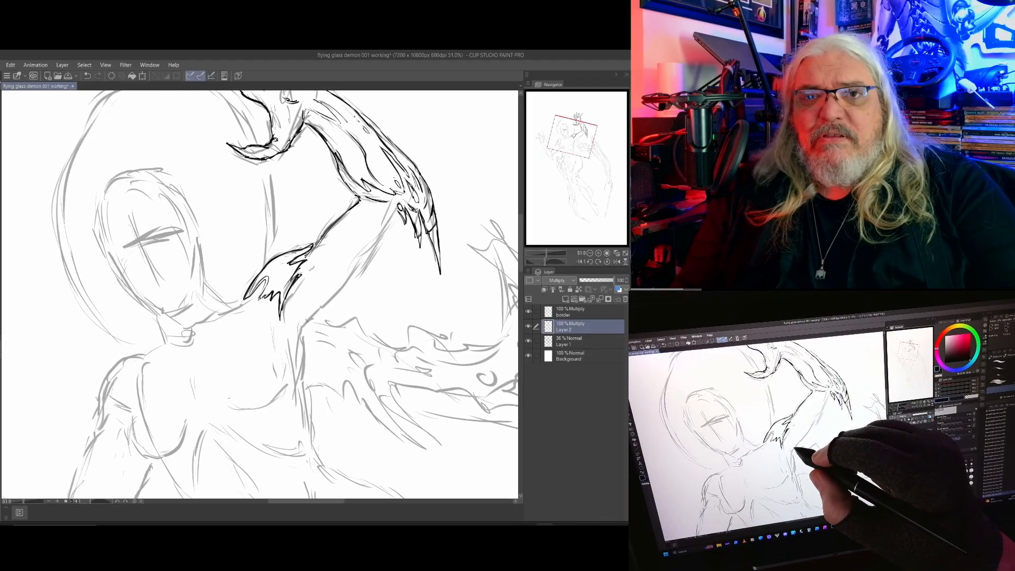
pyautogui.moveTo(352, 279); pyautogui.dragTo(314, 313)
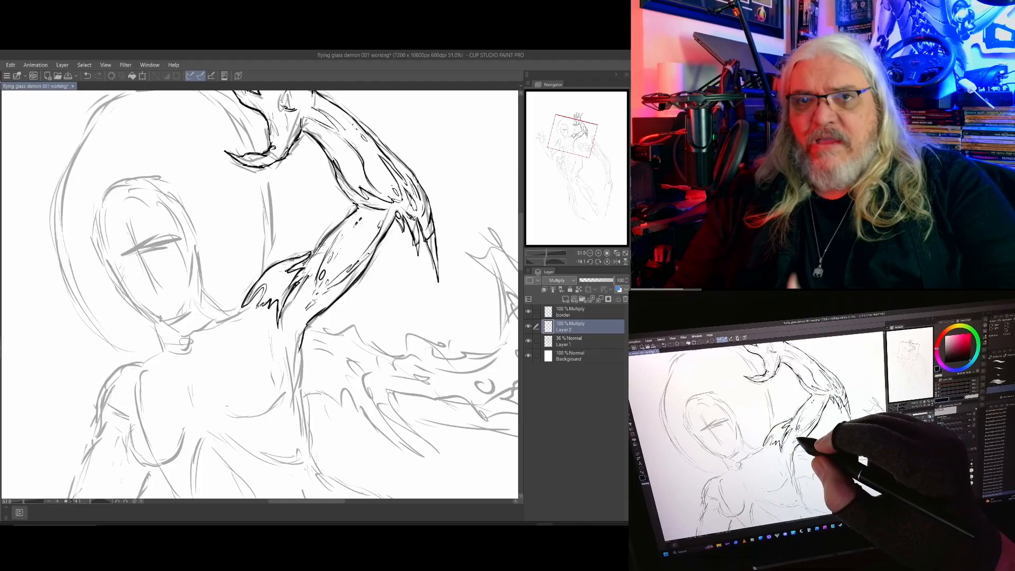
pyautogui.moveTo(314, 301); pyautogui.dragTo(310, 291)
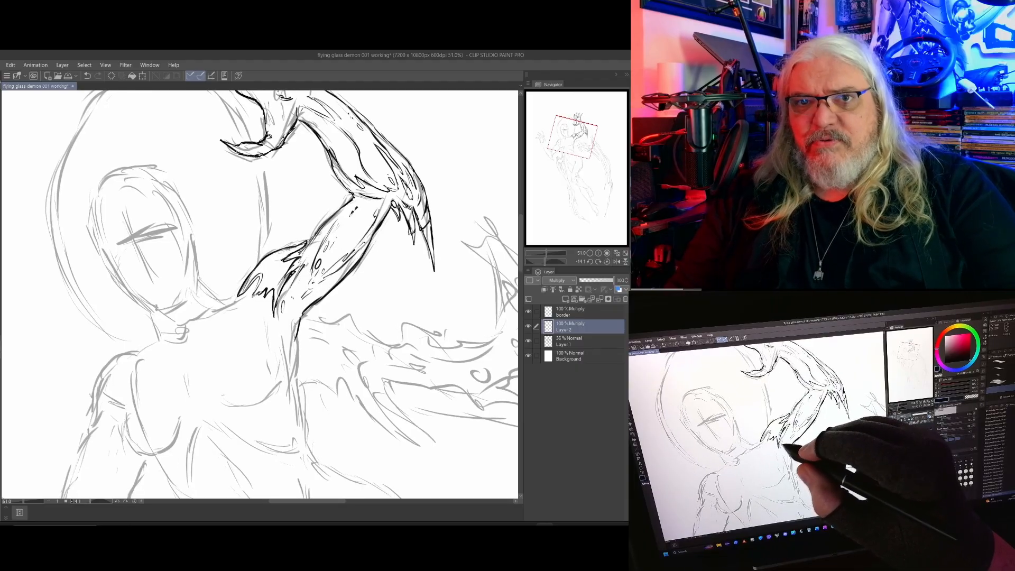
pyautogui.moveTo(377, 241); pyautogui.dragTo(363, 269)
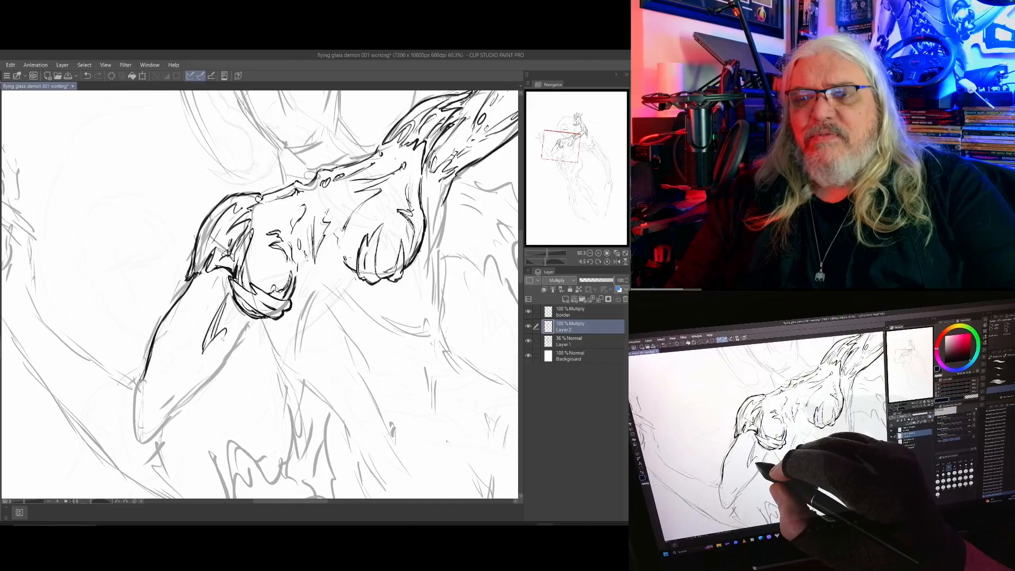
# Ink the muscle texture of the other upper arm and the contour running from the waist to the hip.
pyautogui.moveTo(220, 326); pyautogui.dragTo(229, 335)
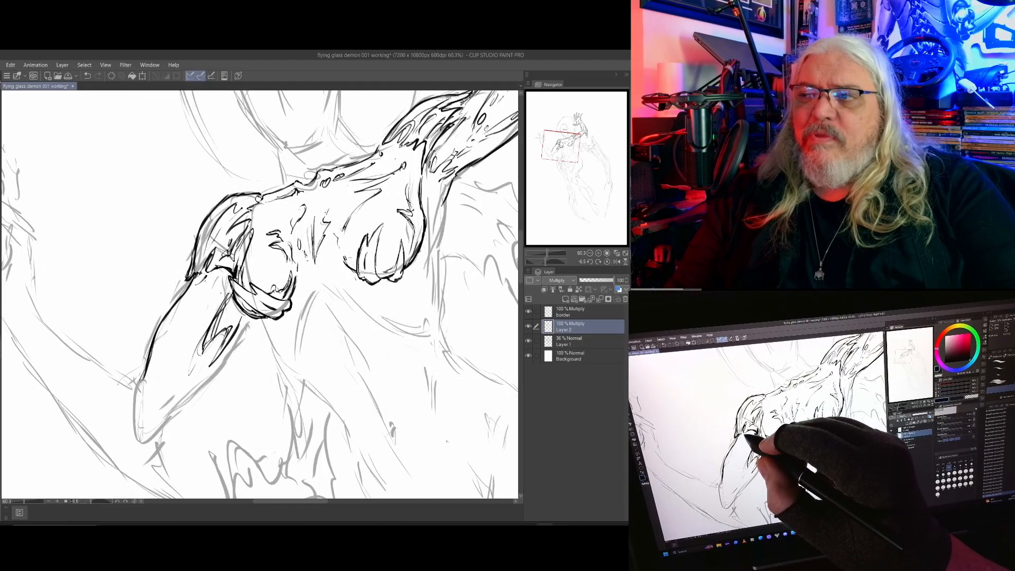
pyautogui.moveTo(192, 296); pyautogui.dragTo(219, 276)
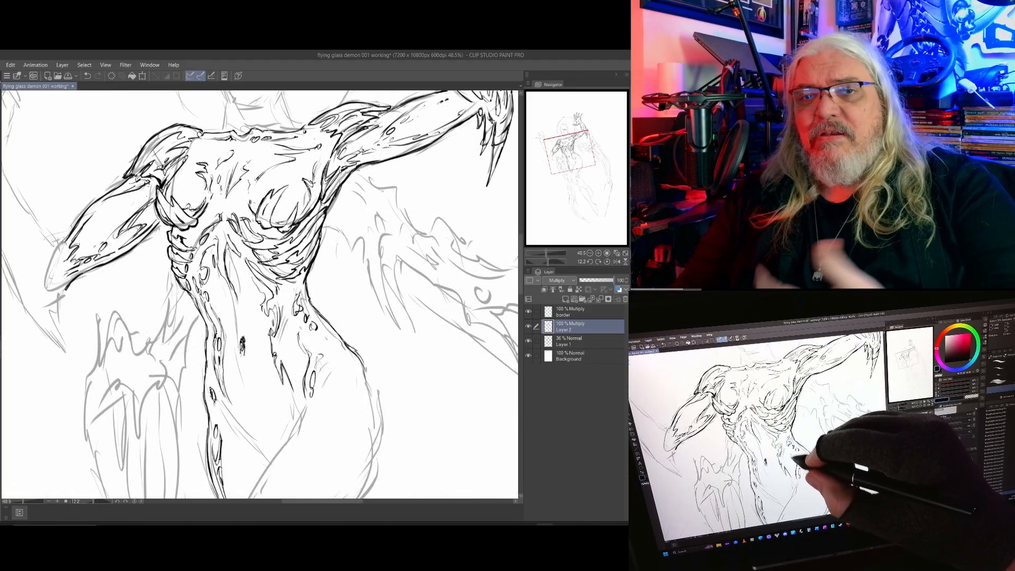
pyautogui.moveTo(304, 324)
pyautogui.mouseDown()
pyautogui.moveTo(305, 354)
pyautogui.moveTo(356, 387)
pyautogui.moveTo(365, 354)
pyautogui.mouseUp()
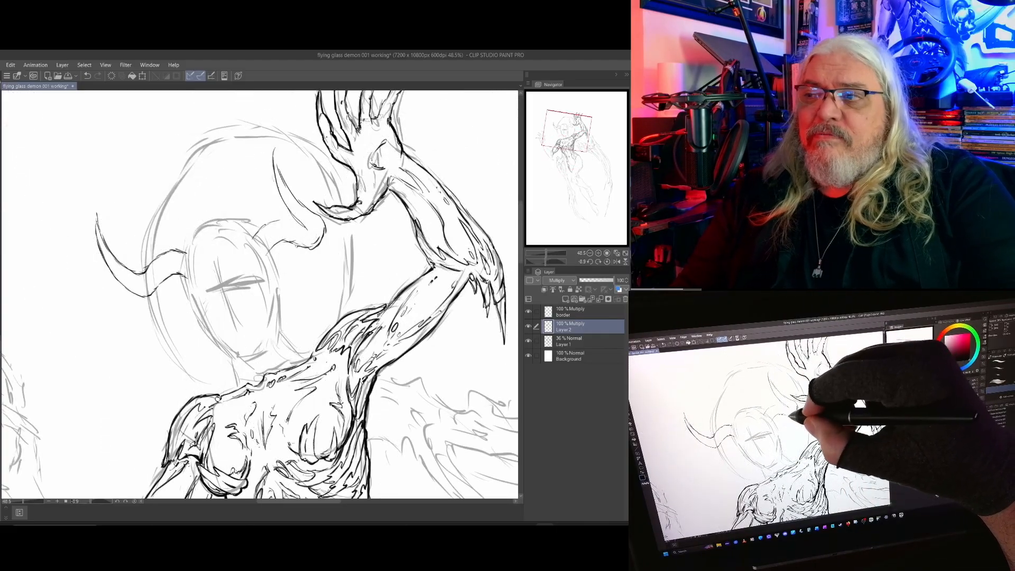
# Ink the curved horn on the raised-arm side of the head, from its base to its pointed tip.
pyautogui.moveTo(277, 220); pyautogui.dragTo(295, 217)
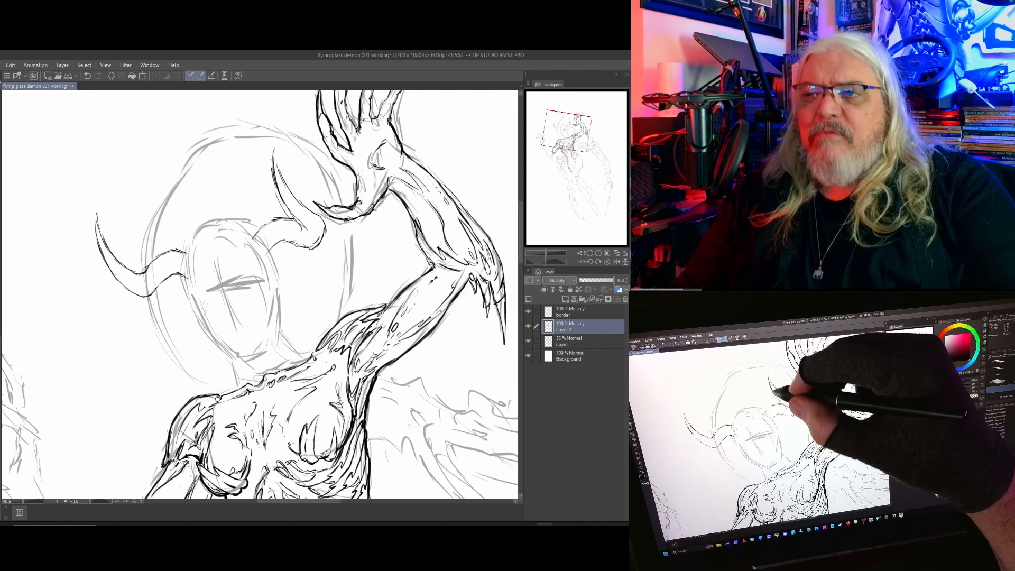
pyautogui.moveTo(273, 148); pyautogui.dragTo(287, 190)
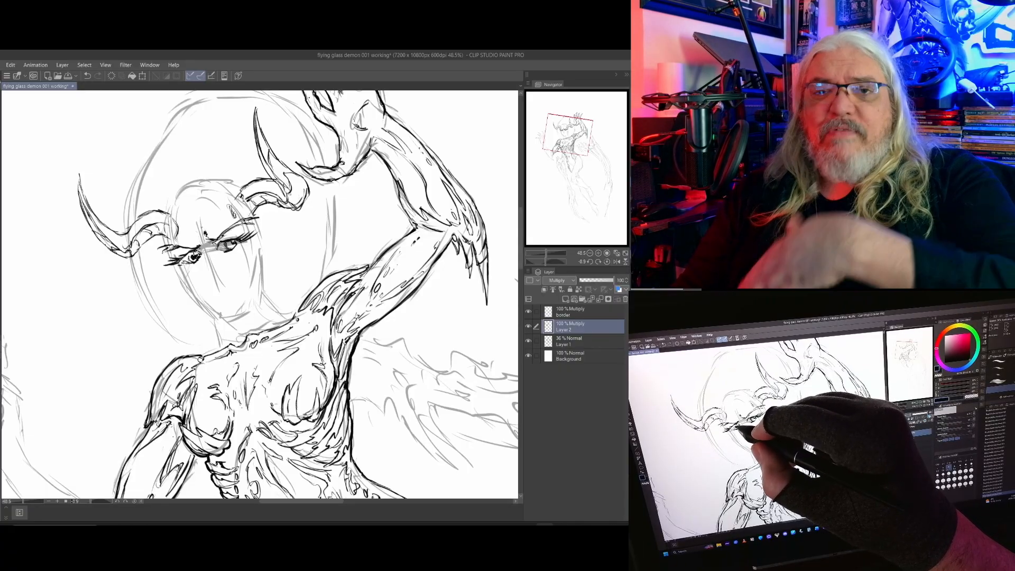
# Ink the demon's face with detailed eyes, cheek lines, nose, mouth and chin over the faded head sketch.
pyautogui.moveTo(205, 248); pyautogui.dragTo(201, 260)
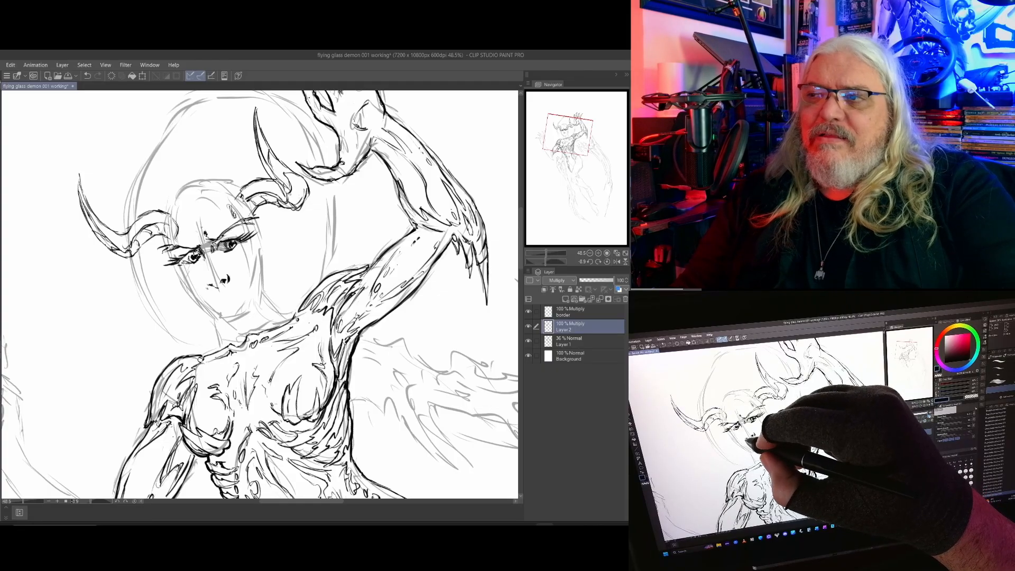
pyautogui.moveTo(183, 270); pyautogui.dragTo(201, 293)
pyautogui.moveTo(225, 256); pyautogui.dragTo(219, 289)
pyautogui.moveTo(216, 302); pyautogui.dragTo(237, 295)
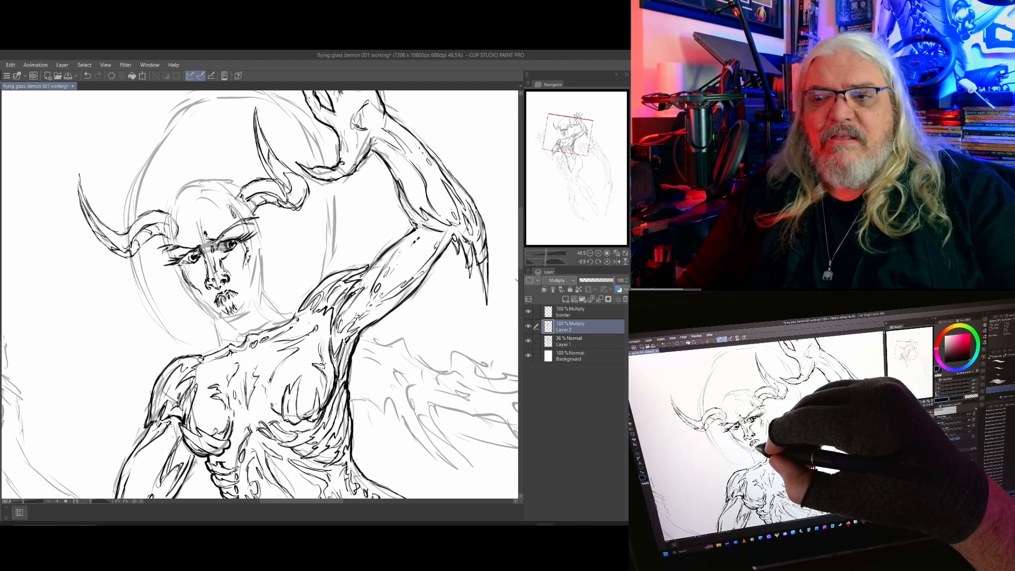
pyautogui.moveTo(225, 300); pyautogui.dragTo(239, 317)
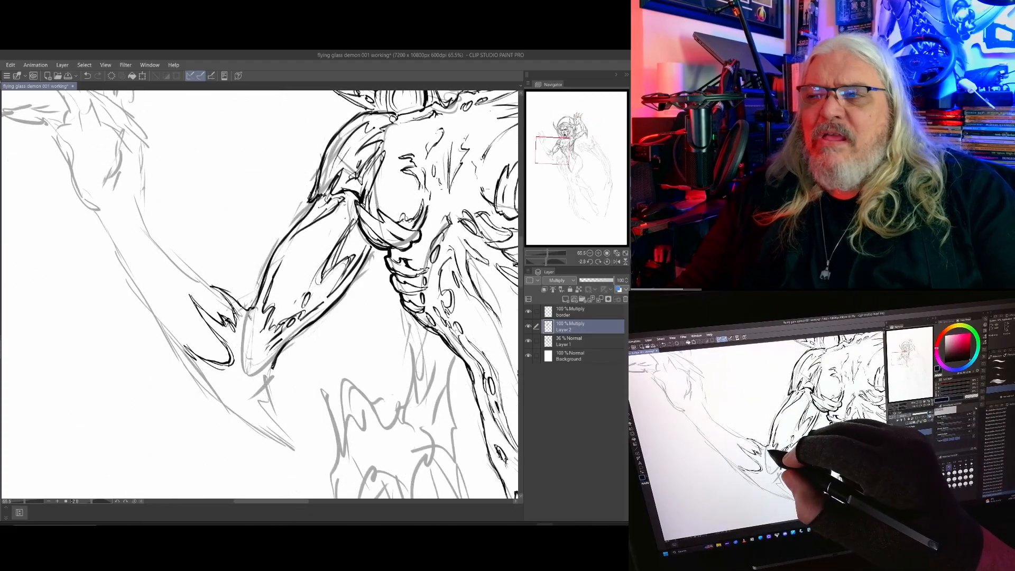
# Ink the elbow of the lowered arm, then the knuckles and clawed fingers of its hand over the faded sketch.
pyautogui.moveTo(249, 319)
pyautogui.mouseDown()
pyautogui.moveTo(244, 353)
pyautogui.moveTo(251, 312)
pyautogui.moveTo(246, 352)
pyautogui.moveTo(258, 348)
pyautogui.moveTo(249, 385)
pyautogui.mouseUp()
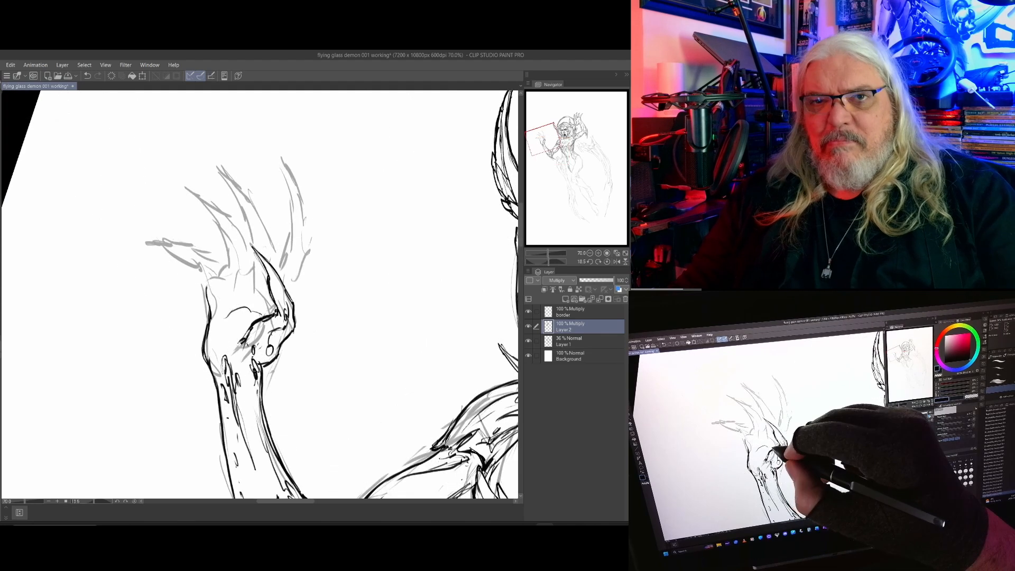
pyautogui.moveTo(228, 319)
pyautogui.mouseDown()
pyautogui.moveTo(232, 339)
pyautogui.moveTo(260, 315)
pyautogui.moveTo(250, 323)
pyautogui.mouseUp()
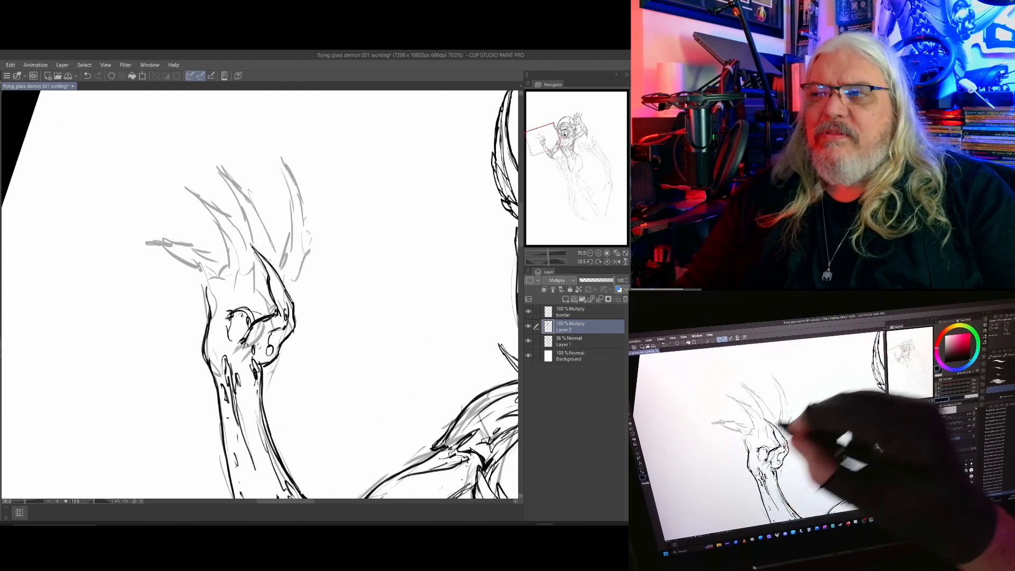
pyautogui.moveTo(284, 273); pyautogui.dragTo(287, 282)
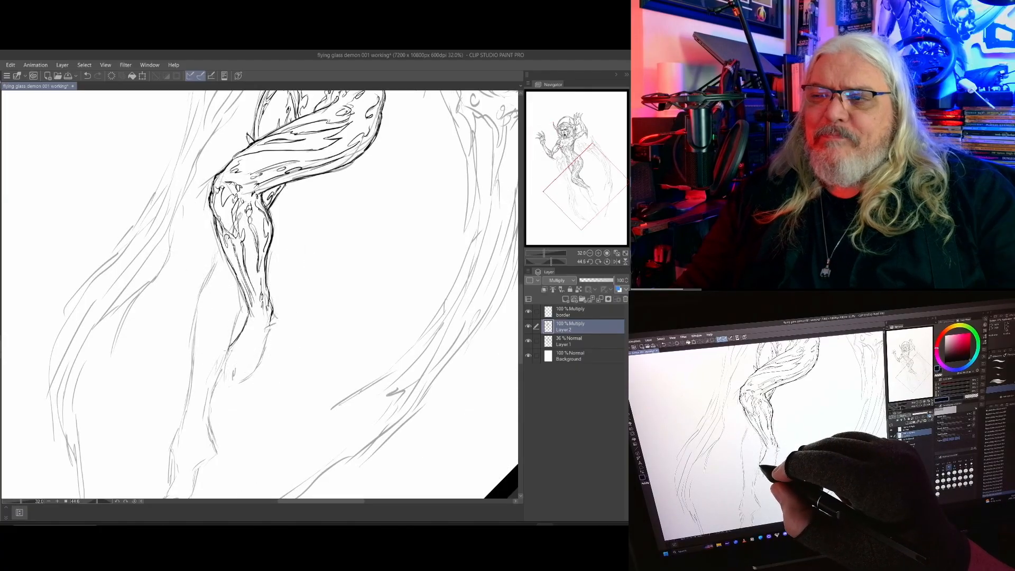
# Ink the contours of both lower legs and feet down to the toes, and reinforce the figure's outer outline.
pyautogui.moveTo(274, 319)
pyautogui.mouseDown()
pyautogui.moveTo(277, 310)
pyautogui.moveTo(264, 346)
pyautogui.moveTo(228, 364)
pyautogui.moveTo(243, 374)
pyautogui.mouseUp()
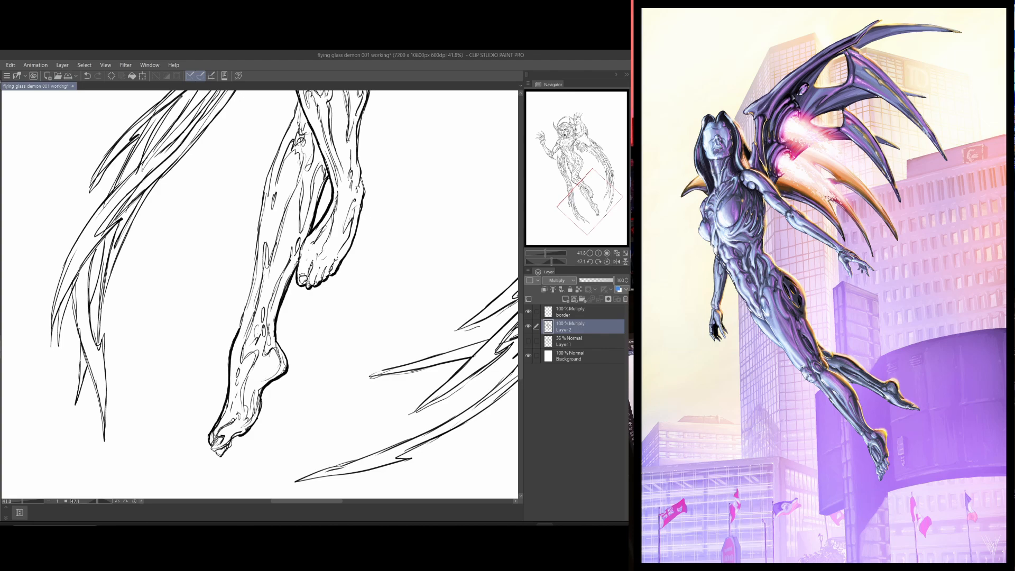
pyautogui.moveTo(223, 455); pyautogui.dragTo(229, 444)
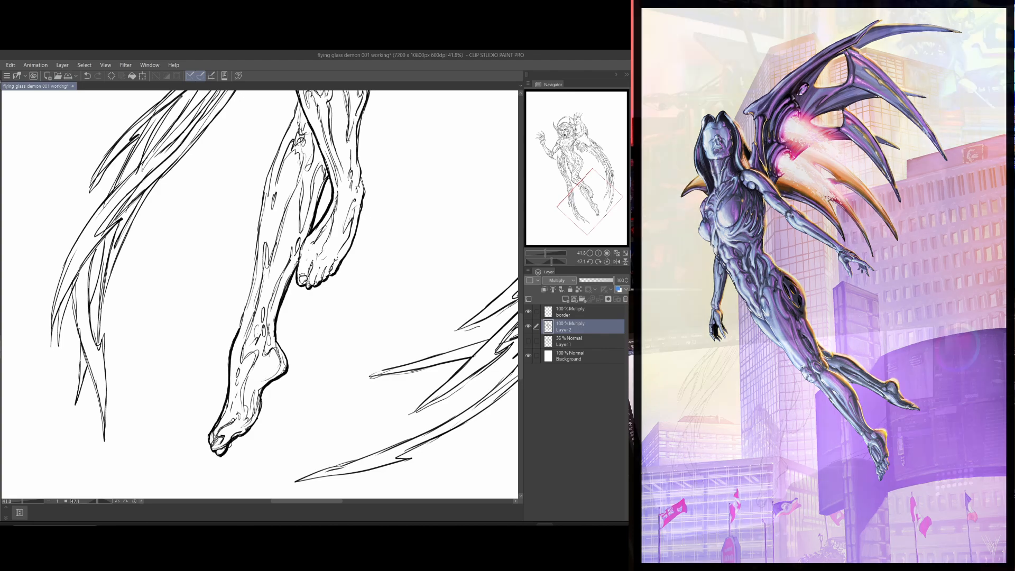
pyautogui.moveTo(238, 401); pyautogui.dragTo(223, 459)
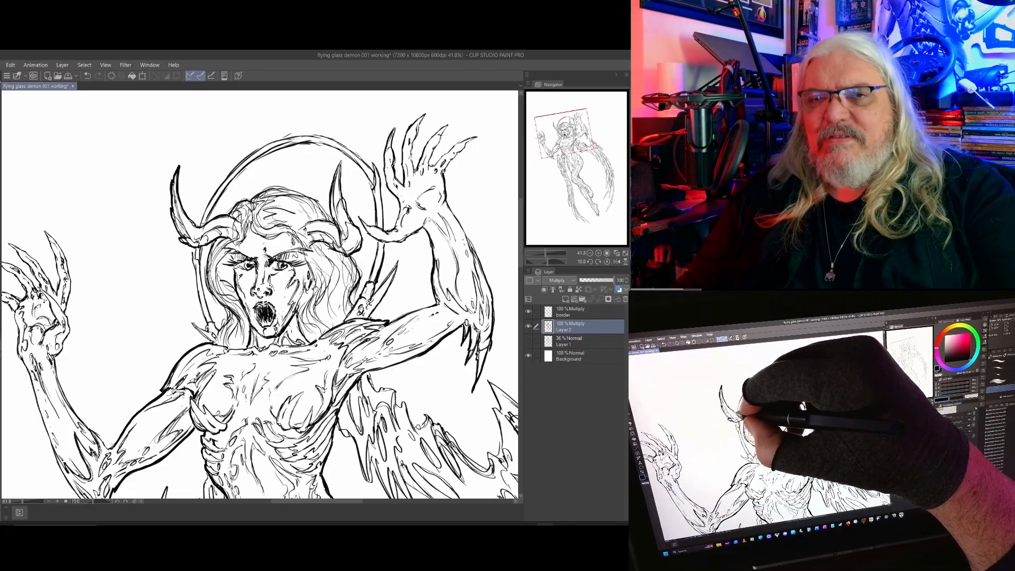
pyautogui.moveTo(114, 384); pyautogui.dragTo(202, 286)
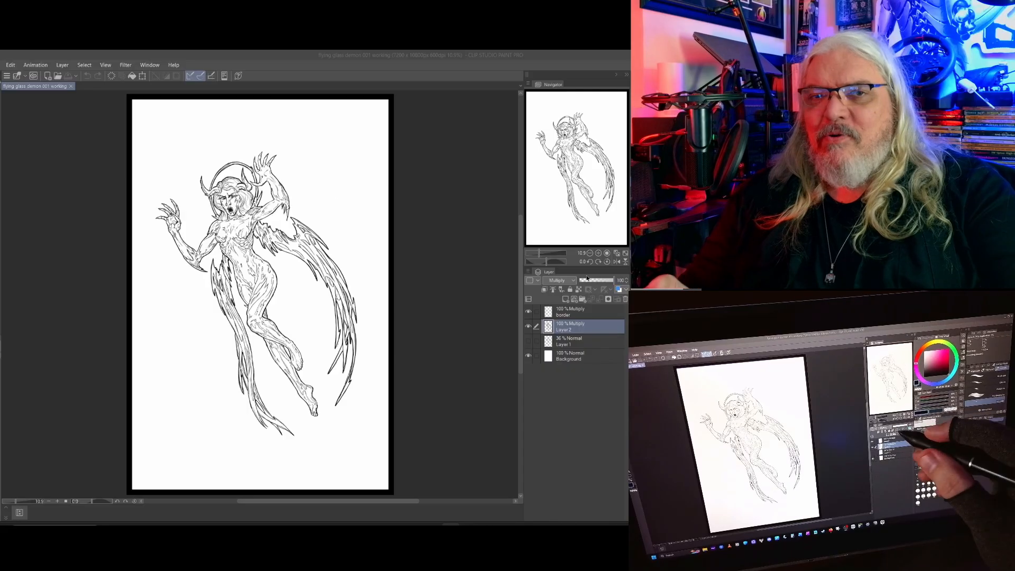
# Lower the opacity of the figure's ink layer, Layer 2, to 51%.
pyautogui.moveTo(613, 280); pyautogui.dragTo(602, 280)
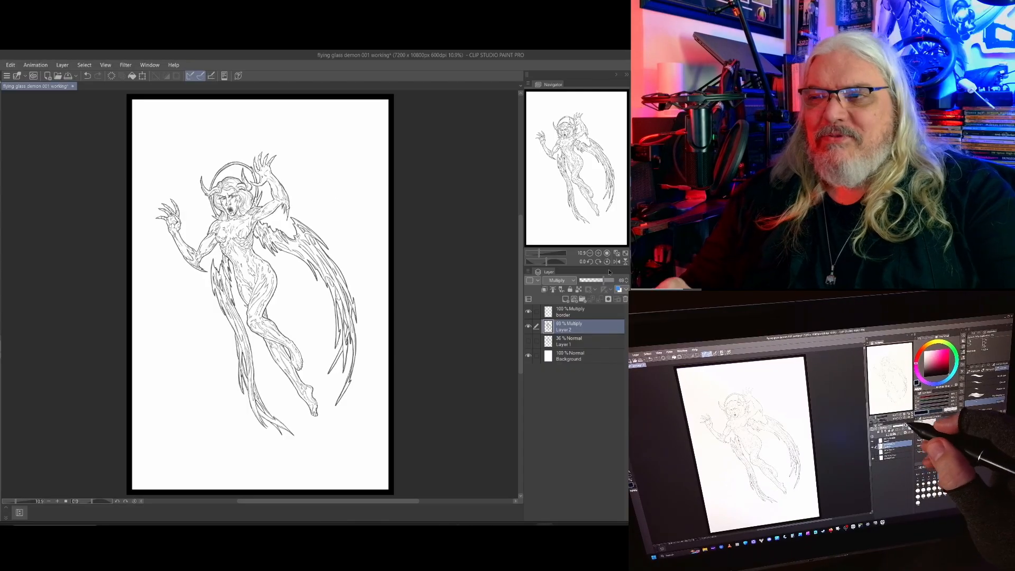
pyautogui.click(602, 280)
pyautogui.click(597, 284)
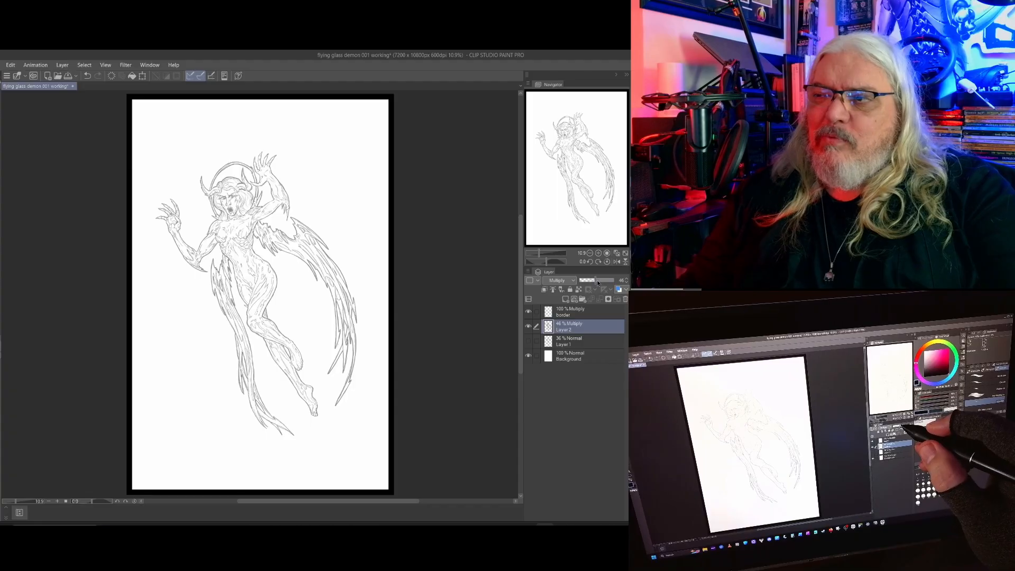
pyautogui.click(598, 282)
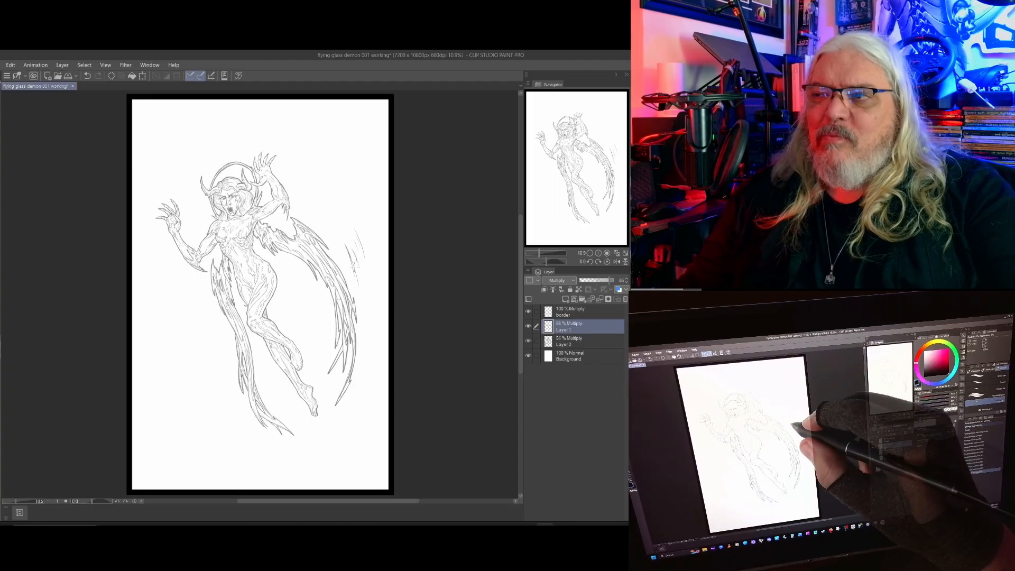
# Sketch the first rough, tilted block shapes beside the large outstretched wing on Layer 1.
pyautogui.moveTo(354, 266); pyautogui.dragTo(363, 296)
pyautogui.moveTo(347, 245); pyautogui.dragTo(361, 287)
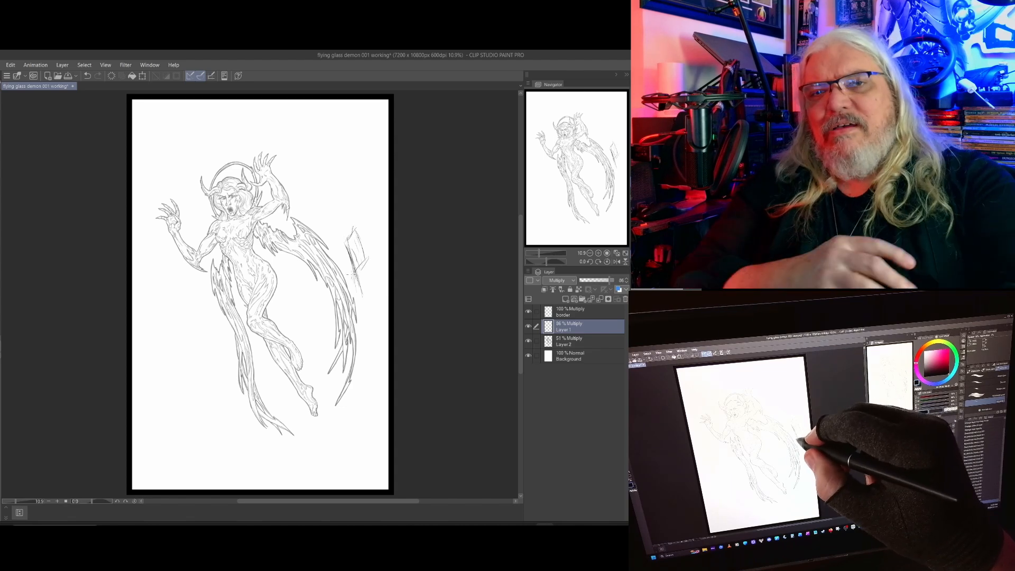
pyautogui.moveTo(343, 253); pyautogui.dragTo(352, 276)
pyautogui.moveTo(355, 271); pyautogui.dragTo(369, 257)
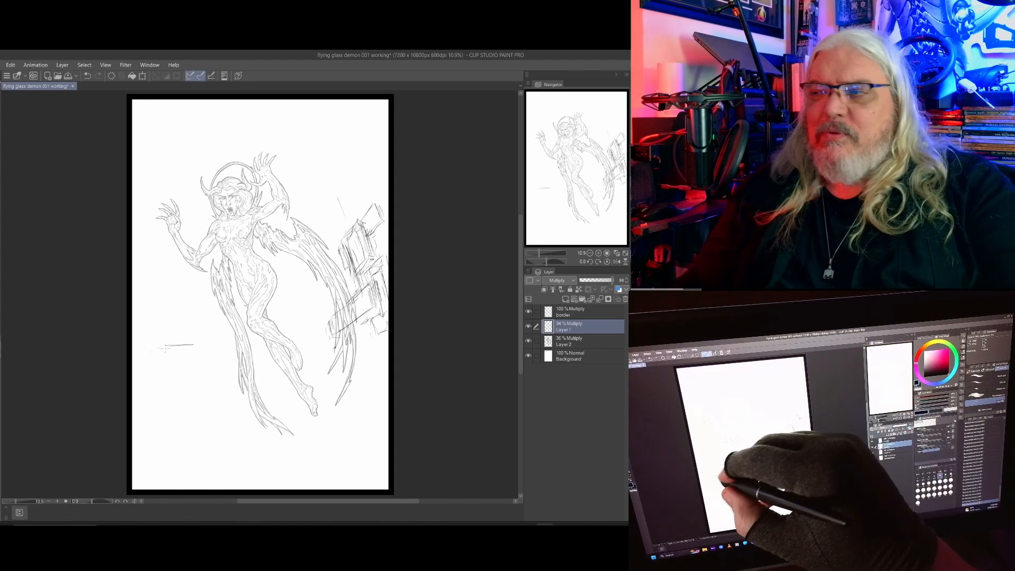
# Extend the rough background with tilted blocks on both sides of the legs and sweeping curved lines below the feet.
pyautogui.moveTo(167, 349)
pyautogui.mouseDown()
pyautogui.moveTo(181, 371)
pyautogui.moveTo(209, 360)
pyautogui.moveTo(163, 352)
pyautogui.moveTo(180, 377)
pyautogui.mouseUp()
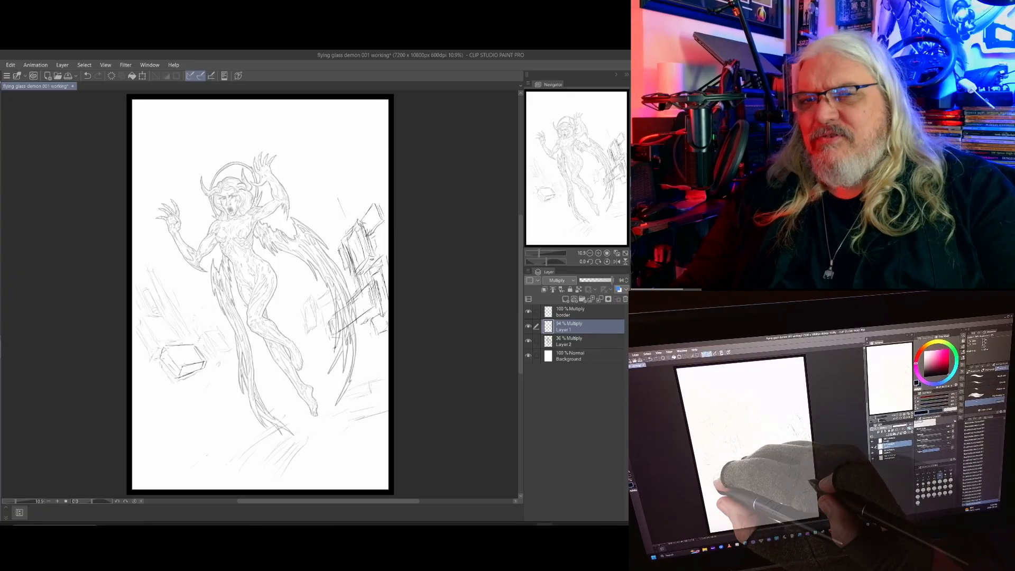
pyautogui.moveTo(317, 300); pyautogui.dragTo(306, 333)
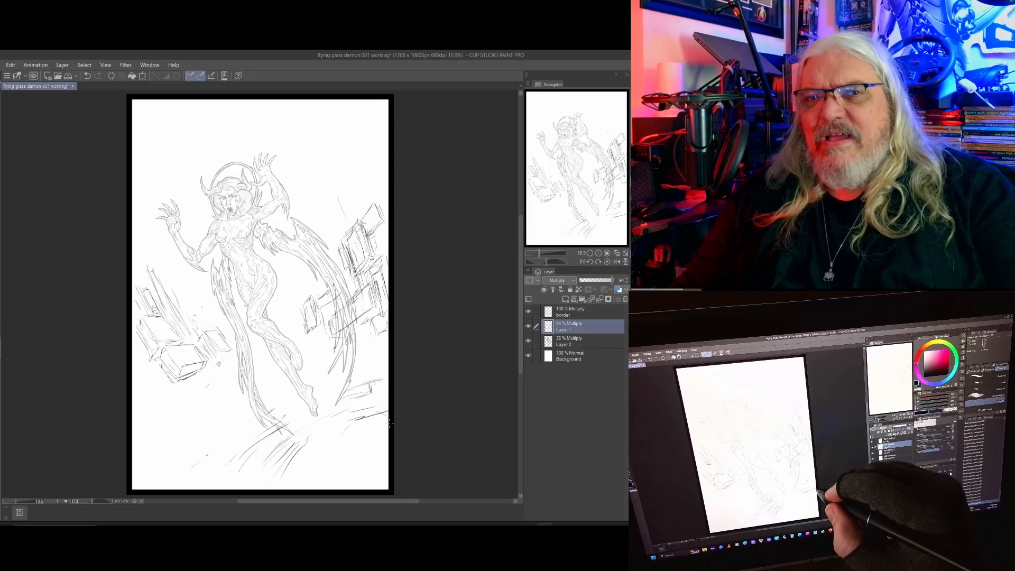
pyautogui.moveTo(387, 423); pyautogui.dragTo(346, 466)
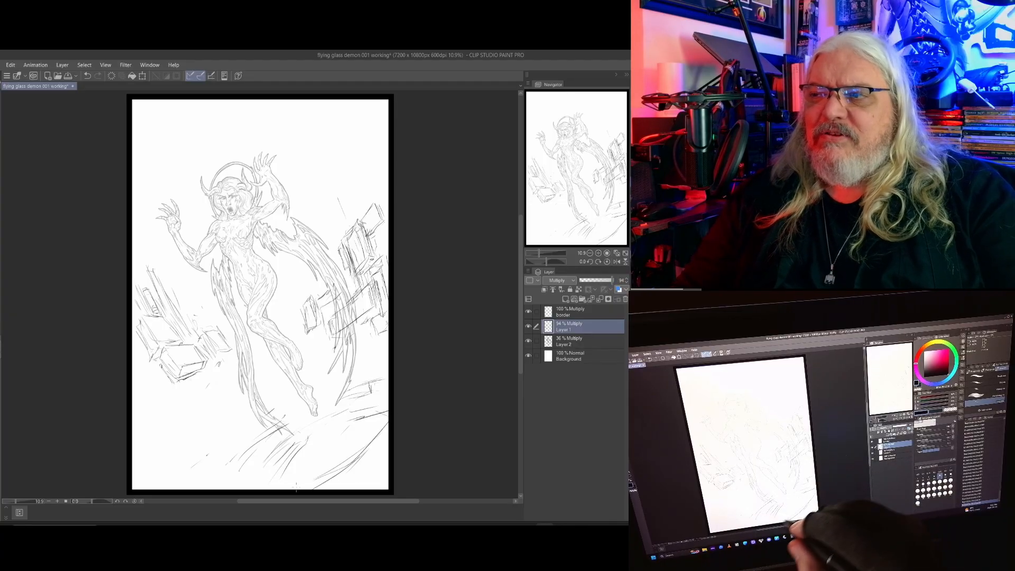
pyautogui.moveTo(335, 469); pyautogui.dragTo(304, 490)
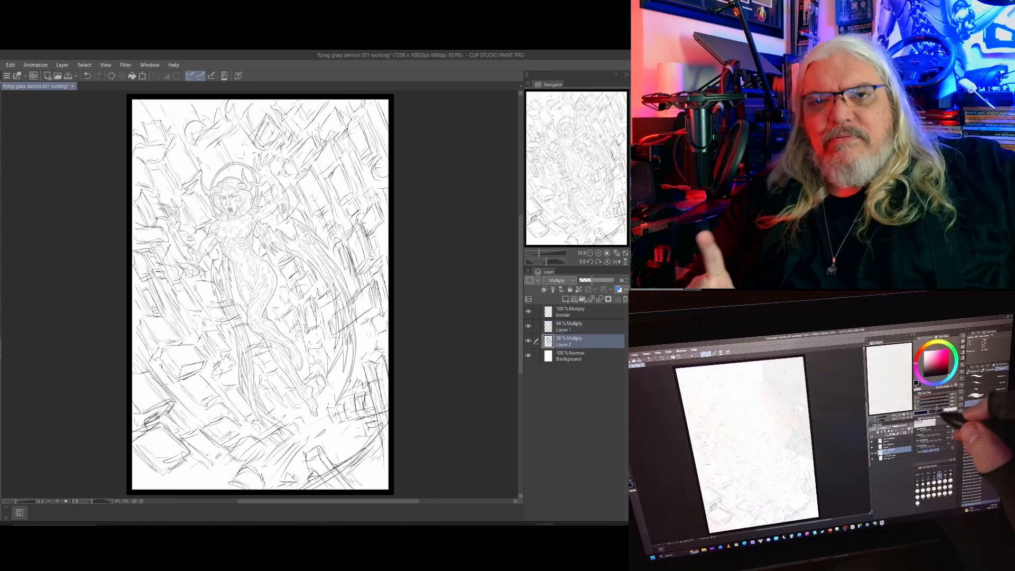
# Fade the figure's ink layer to 23% opacity and the background sketch layer to 32%.
pyautogui.click(588, 281)
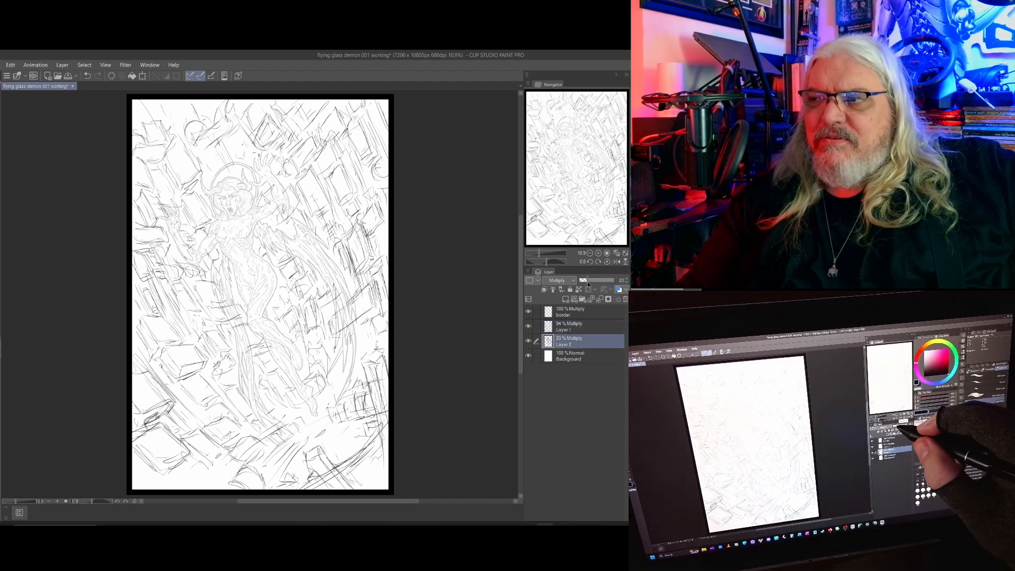
pyautogui.click(581, 328)
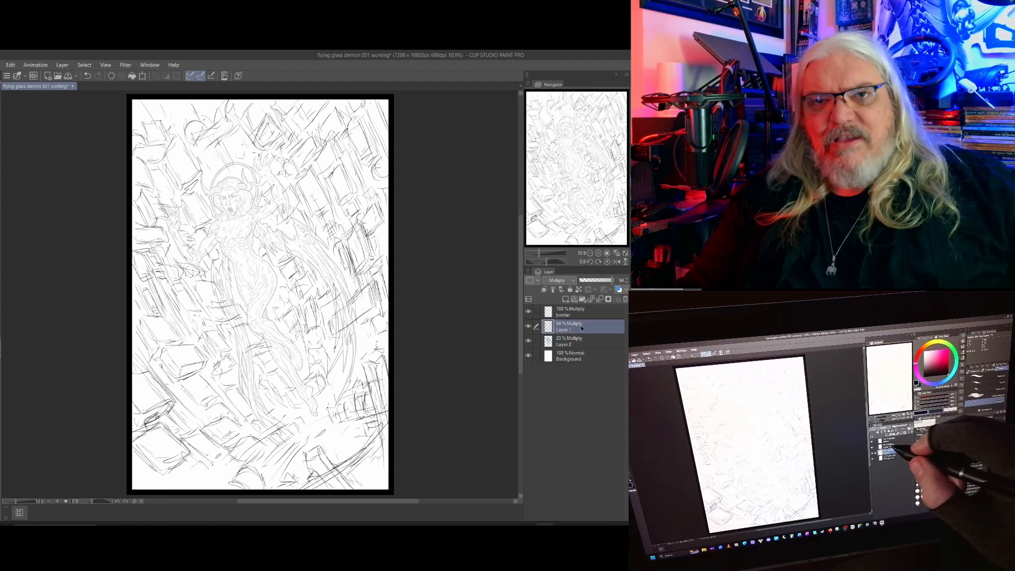
pyautogui.moveTo(612, 281); pyautogui.dragTo(598, 281)
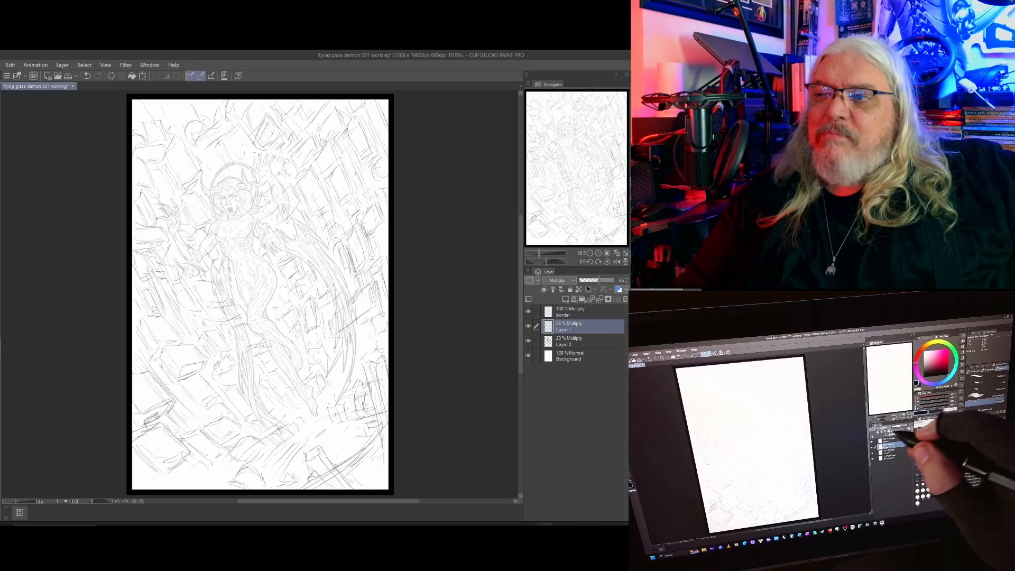
# Add a new Multiply layer and ink a tilted, framed monitor shape beside the lowered arm's hand near the page edge.
pyautogui.click(565, 299)
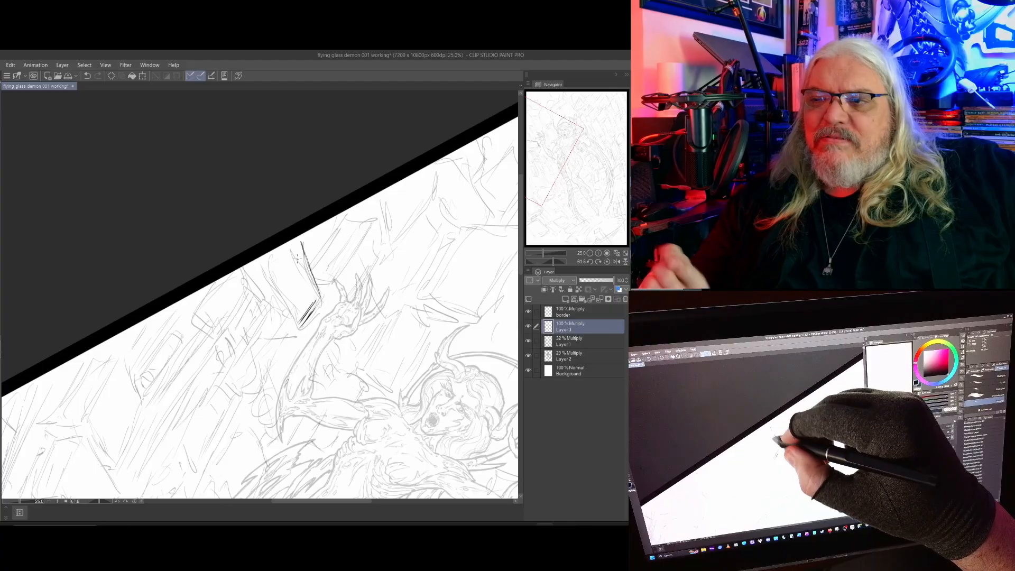
pyautogui.moveTo(315, 304); pyautogui.dragTo(295, 253)
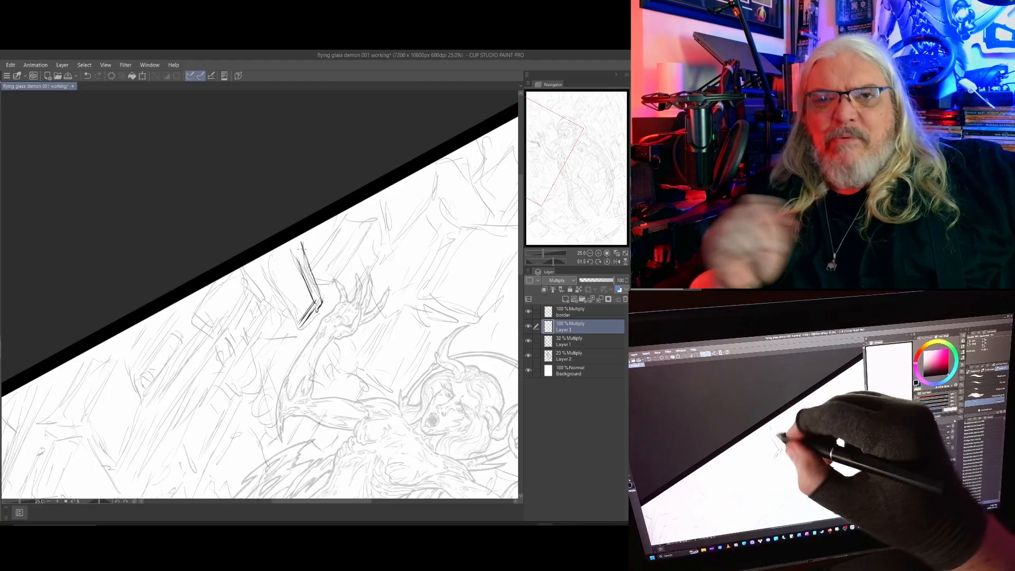
pyautogui.moveTo(273, 272); pyautogui.dragTo(290, 252)
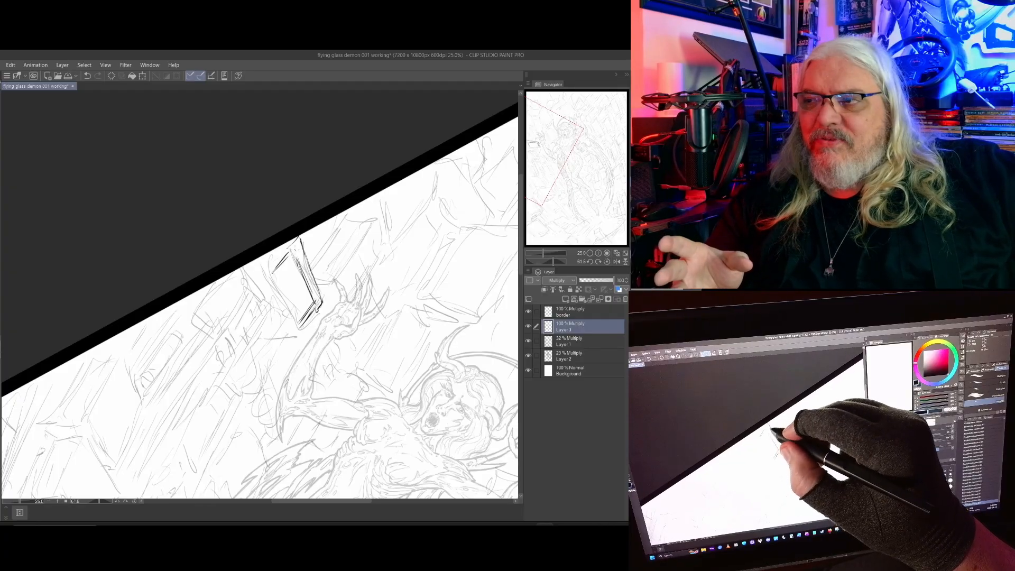
pyautogui.moveTo(274, 275); pyautogui.dragTo(296, 321)
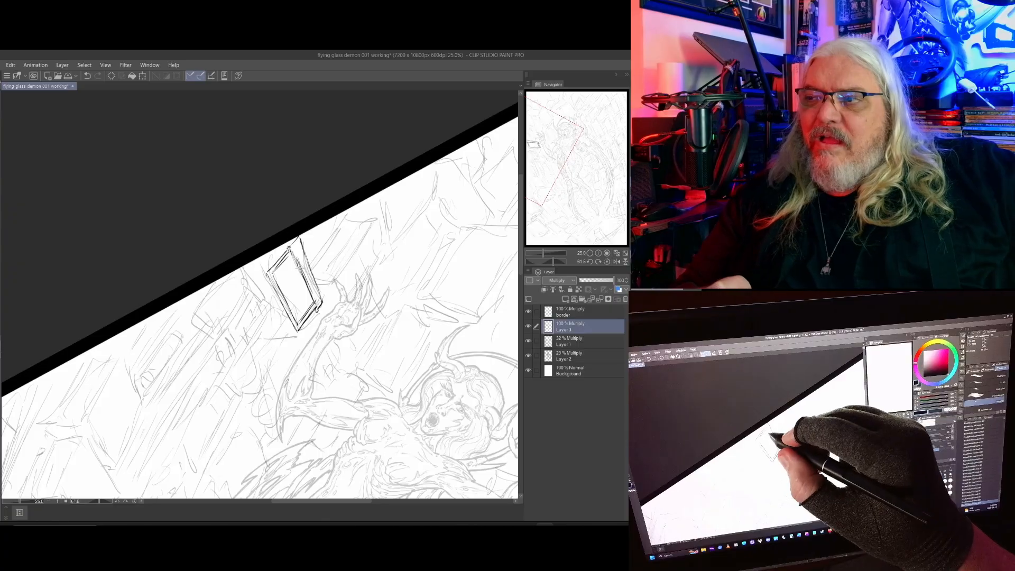
pyautogui.moveTo(262, 263); pyautogui.dragTo(266, 273)
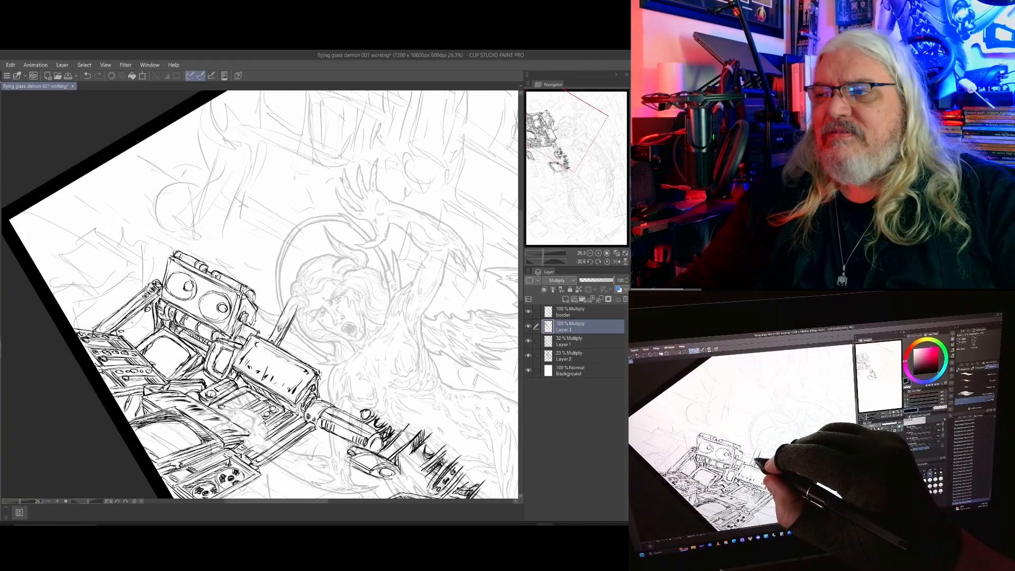
# Ink dense machinery with pipes, monitors and control panels between the page edge and the figure on Layer 3.
pyautogui.moveTo(319, 330); pyautogui.dragTo(304, 361)
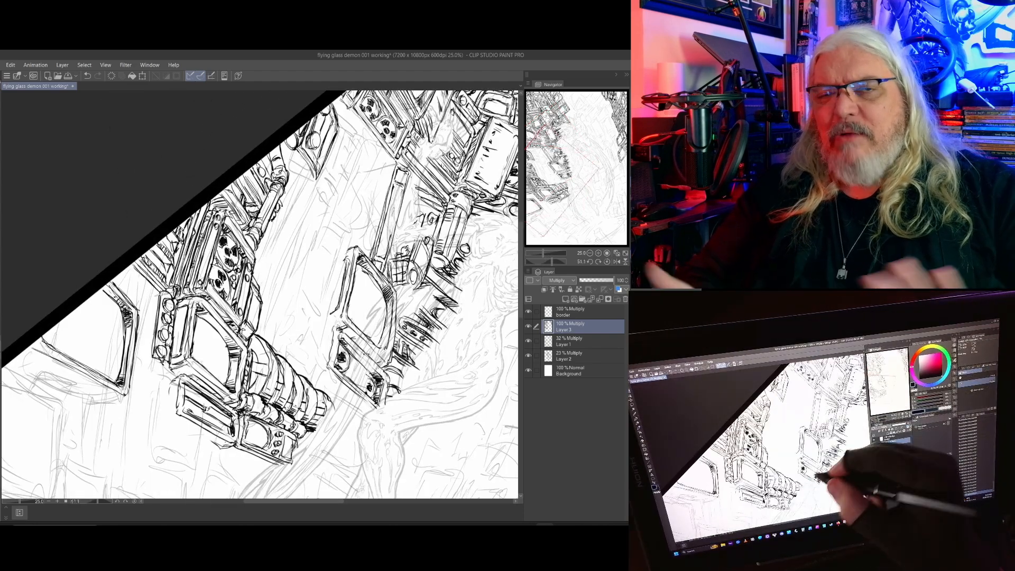
pyautogui.moveTo(276, 314); pyautogui.dragTo(336, 351)
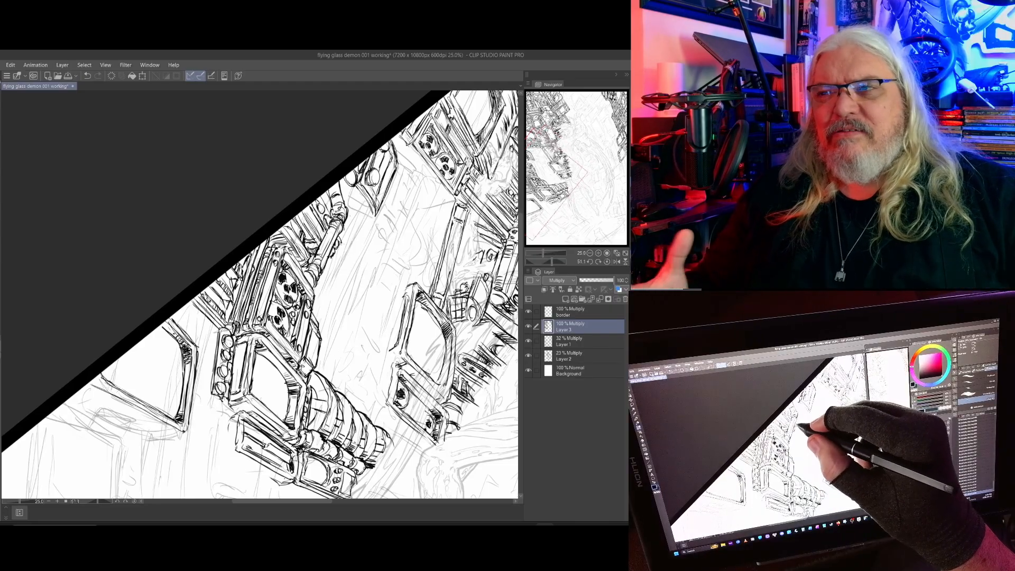
pyautogui.moveTo(334, 263)
pyautogui.mouseDown()
pyautogui.moveTo(320, 323)
pyautogui.moveTo(322, 313)
pyautogui.mouseUp()
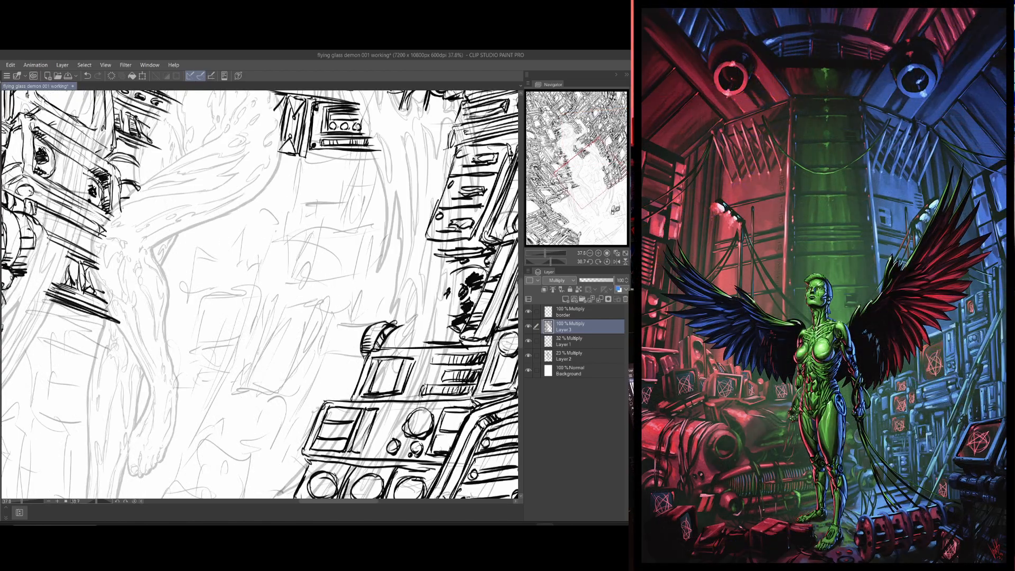
# Ink stacked consoles, monitors and vented panels on the wing side of the background beside the demon's legs.
pyautogui.moveTo(417, 339); pyautogui.dragTo(344, 386)
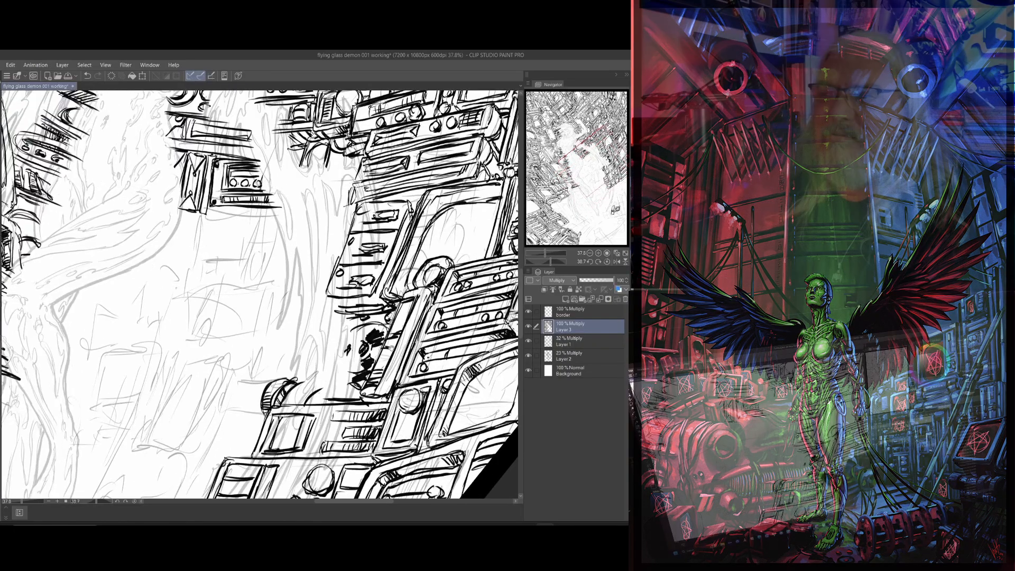
pyautogui.scroll(-3, 343, 386)
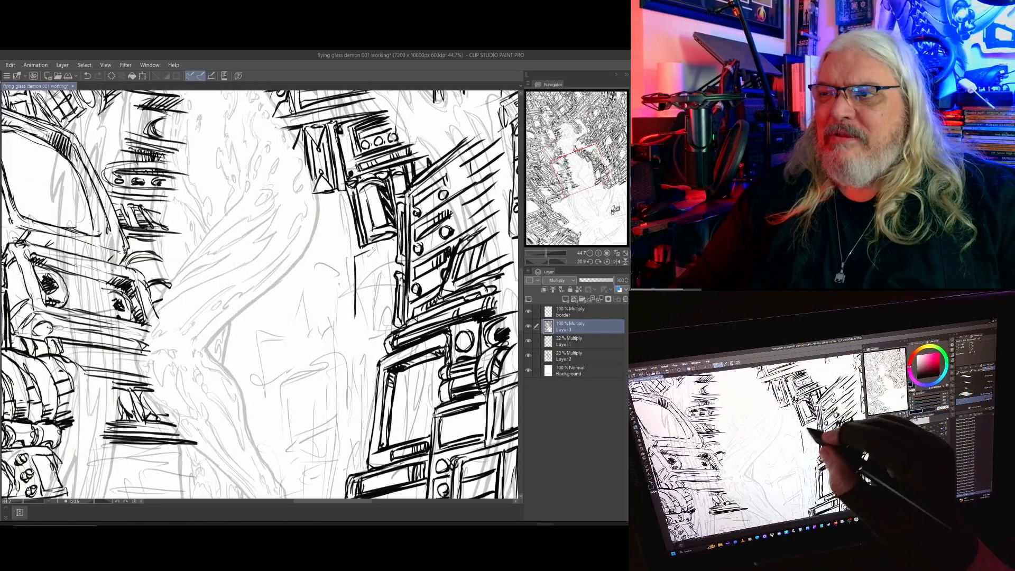
pyautogui.moveTo(374, 248)
pyautogui.mouseDown()
pyautogui.moveTo(354, 257)
pyautogui.moveTo(355, 330)
pyautogui.mouseUp()
pyautogui.moveTo(354, 259); pyautogui.dragTo(349, 318)
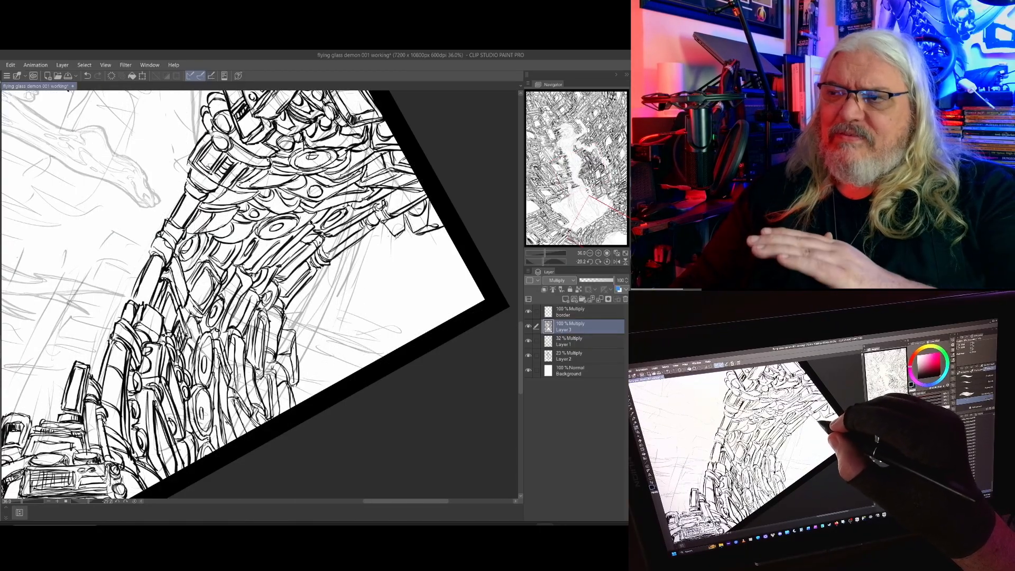
# Ink the curved machinery in the lower page corner and fill the remaining background gaps with angled screens and panels.
pyautogui.moveTo(386, 227); pyautogui.dragTo(397, 224)
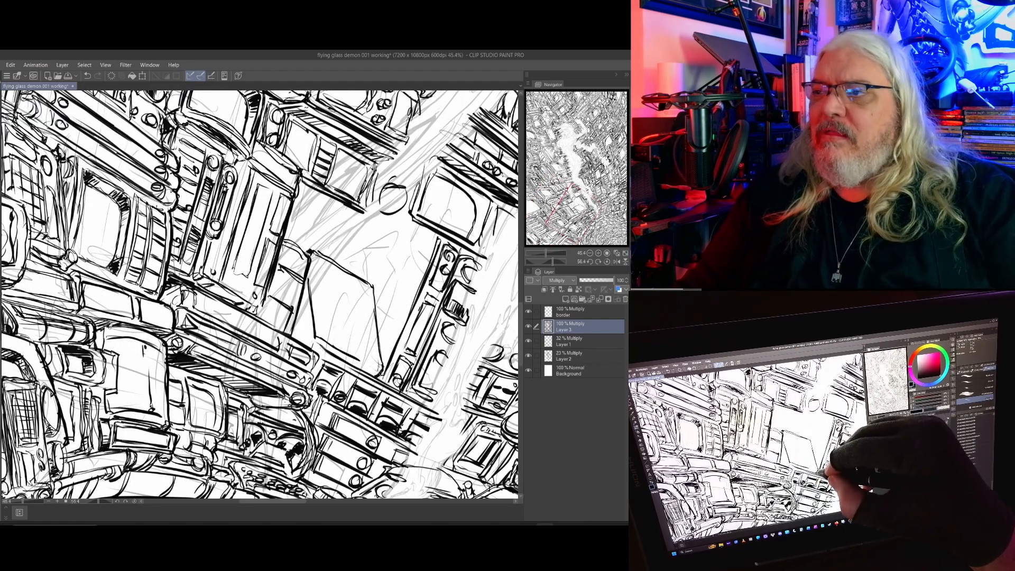
pyautogui.moveTo(369, 307)
pyautogui.mouseDown()
pyautogui.moveTo(378, 357)
pyautogui.moveTo(374, 326)
pyautogui.moveTo(309, 264)
pyautogui.mouseUp()
pyautogui.moveTo(317, 309); pyautogui.dragTo(313, 285)
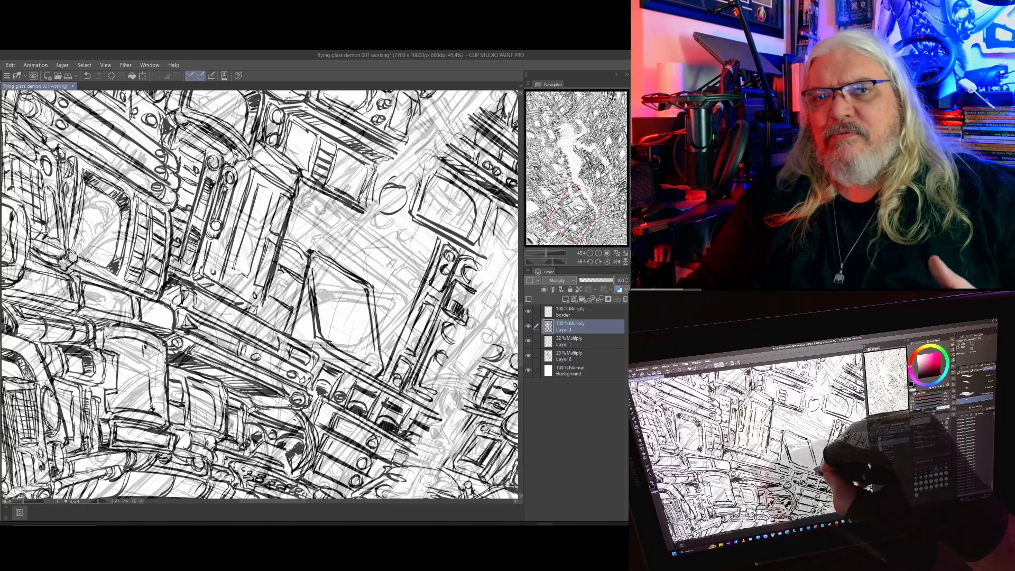
pyautogui.moveTo(269, 264)
pyautogui.mouseDown()
pyautogui.moveTo(275, 273)
pyautogui.moveTo(252, 266)
pyautogui.mouseUp()
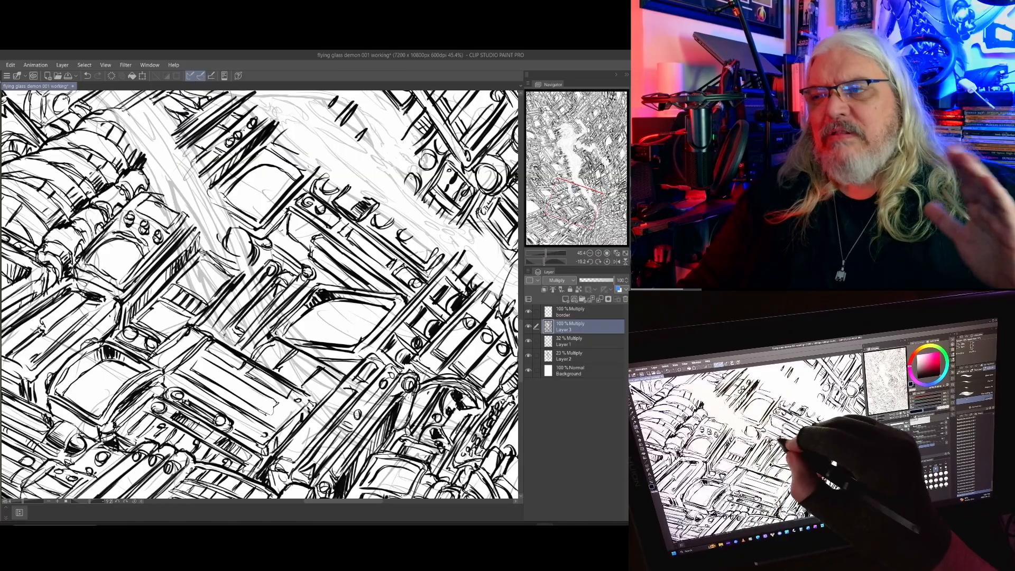
pyautogui.moveTo(302, 238)
pyautogui.mouseDown()
pyautogui.moveTo(318, 245)
pyautogui.moveTo(299, 295)
pyautogui.mouseUp()
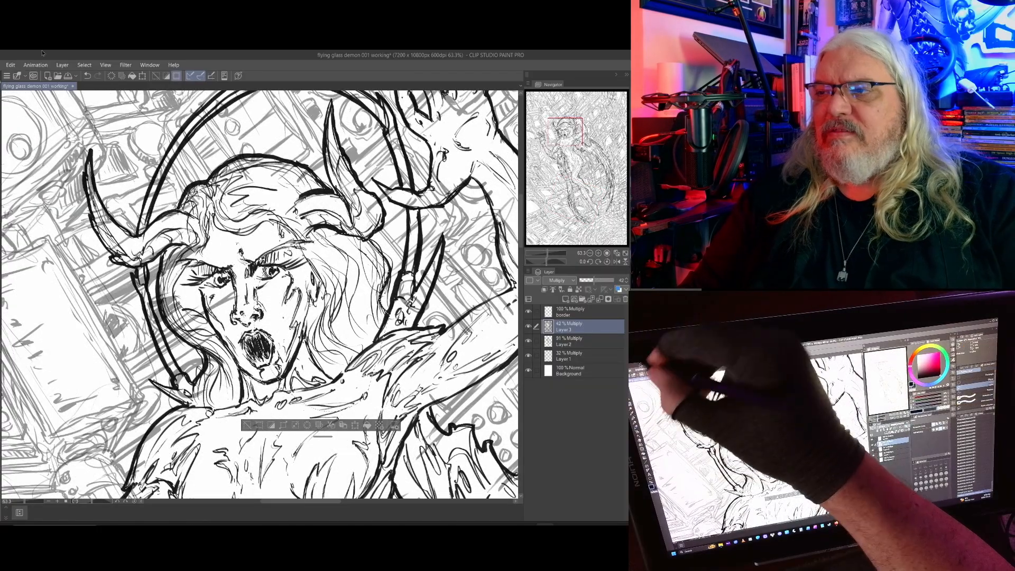
# Turn on Quick Mask and mask the side of the demon's face and hair along with its adjoining upright horn.
pyautogui.click(91, 65)
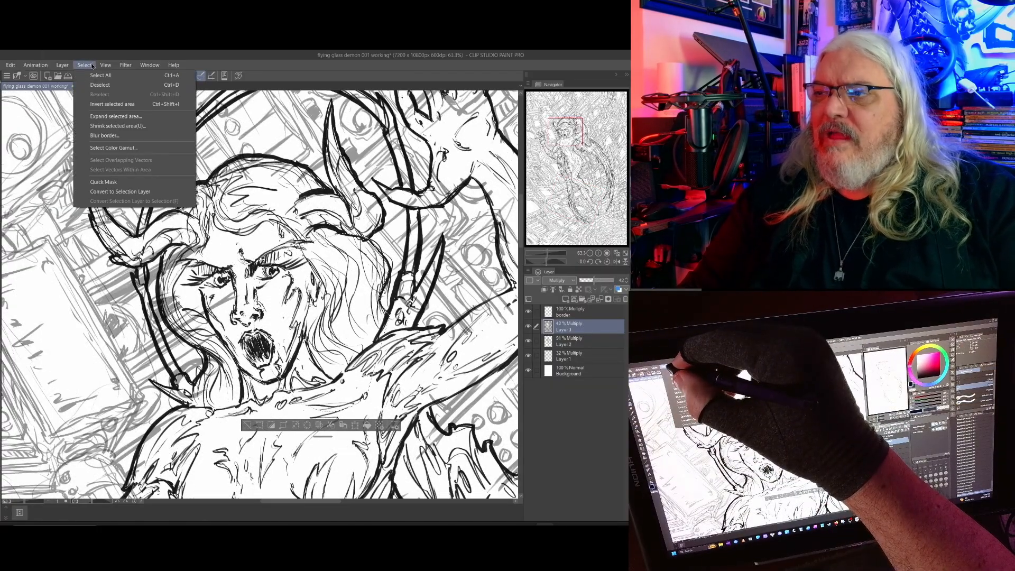
pyautogui.click(103, 181)
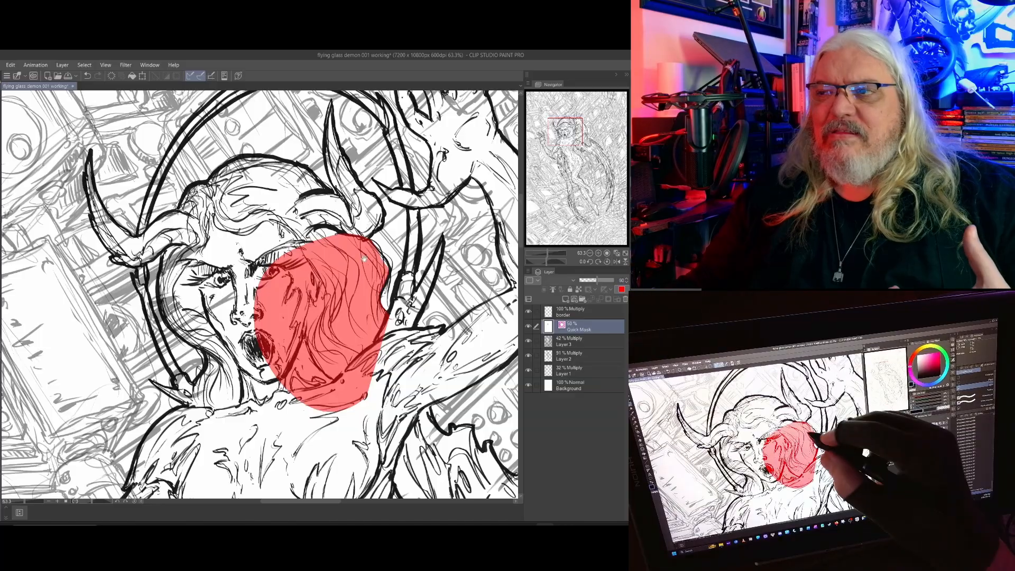
pyautogui.moveTo(363, 258); pyautogui.dragTo(366, 346)
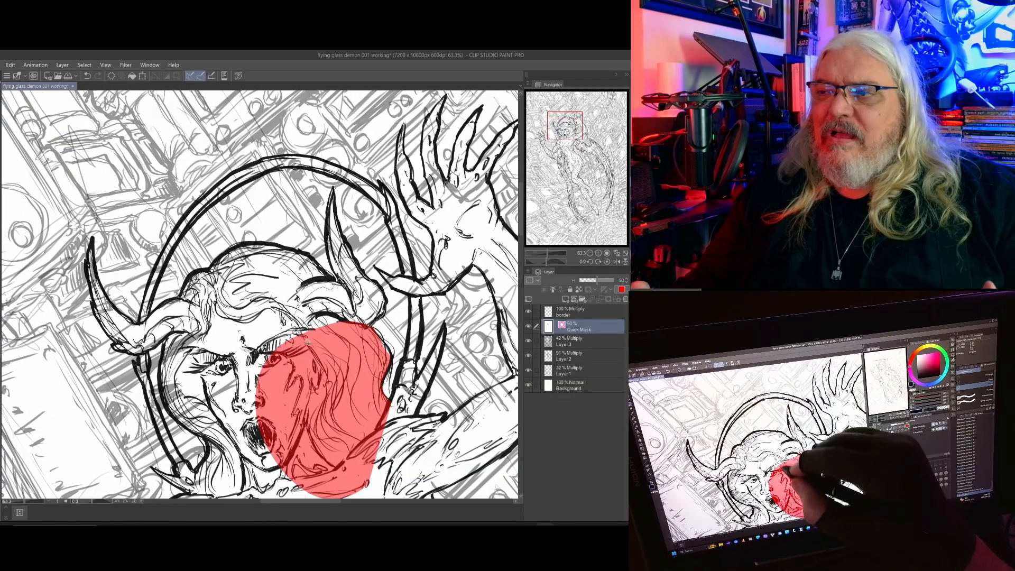
pyautogui.moveTo(308, 342); pyautogui.dragTo(297, 350)
pyautogui.hotkey('alt', 'Delete')
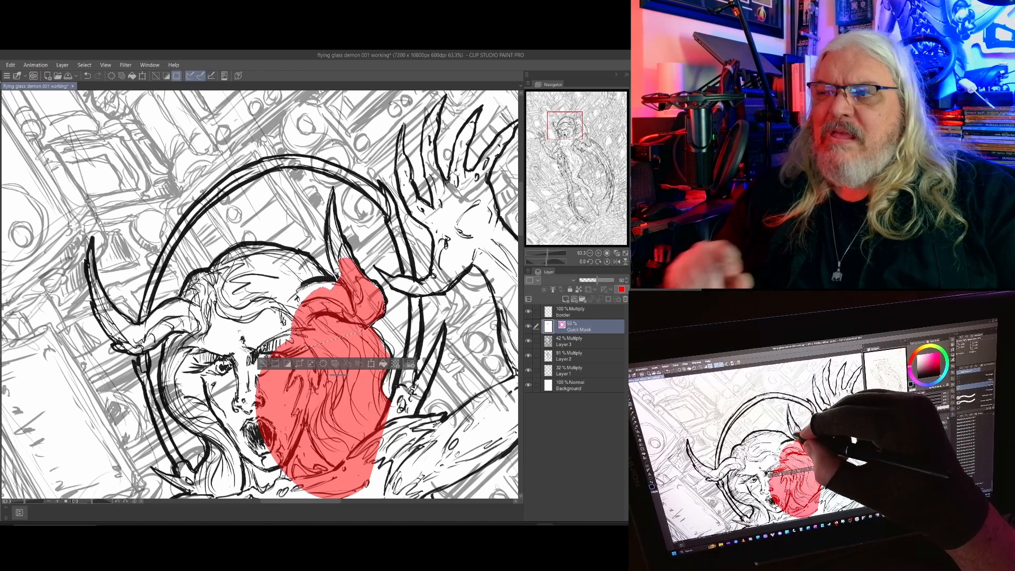
pyautogui.moveTo(345, 233)
pyautogui.mouseDown()
pyautogui.moveTo(329, 211)
pyautogui.moveTo(341, 285)
pyautogui.moveTo(433, 216)
pyautogui.mouseUp()
pyautogui.hotkey('alt', 'Delete')
pyautogui.click(362, 213)
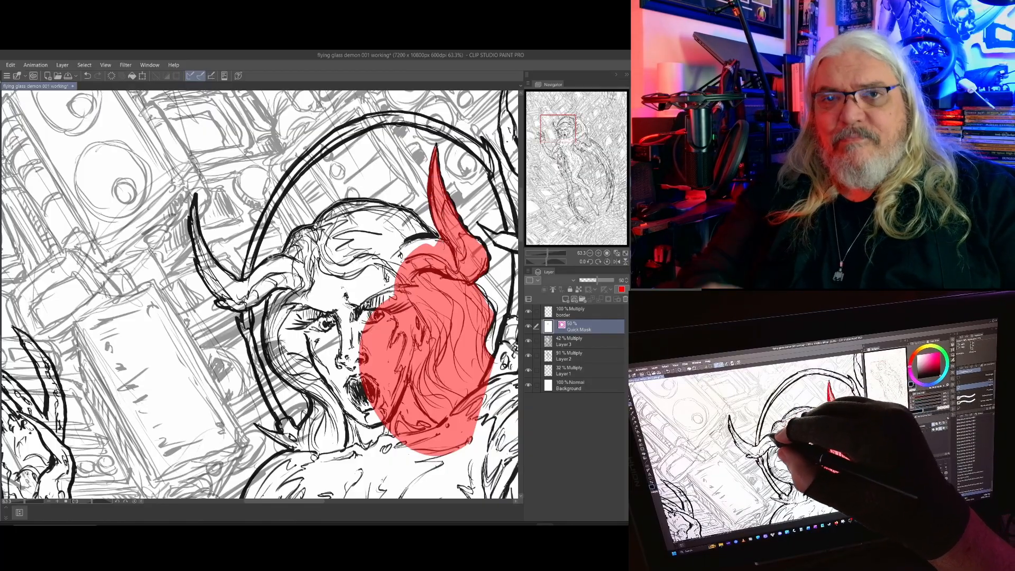
# Extend the quick mask over the remaining part of the demon's face and hair.
pyautogui.moveTo(277, 372)
pyautogui.mouseDown()
pyautogui.moveTo(316, 400)
pyautogui.moveTo(443, 242)
pyautogui.mouseUp()
pyautogui.hotkey('alt', 'Delete')
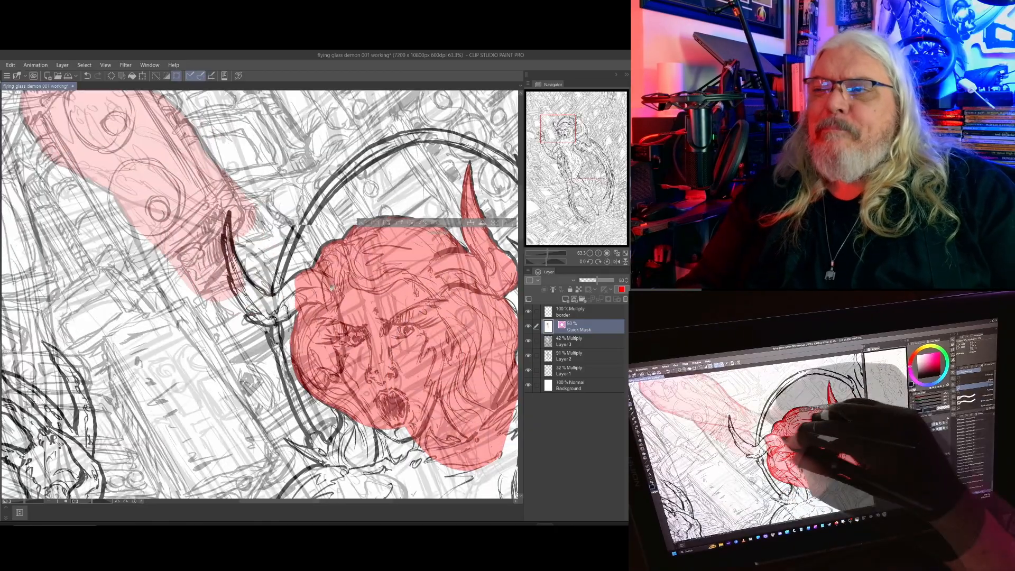
pyautogui.moveTo(239, 191); pyautogui.dragTo(324, 264)
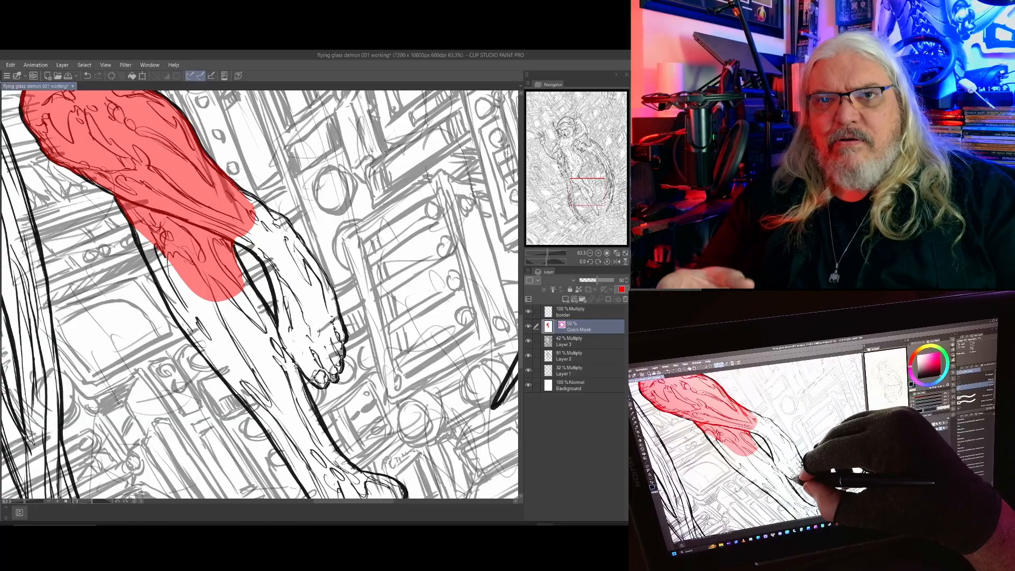
# Add the demon's bent leg, its foot and the neighbouring lower leg to the quick mask.
pyautogui.moveTo(265, 355)
pyautogui.mouseDown()
pyautogui.moveTo(276, 309)
pyautogui.moveTo(257, 252)
pyautogui.moveTo(236, 233)
pyautogui.mouseUp()
pyautogui.hotkey('alt', 'Delete')
pyautogui.hotkey('ctrl', 'd')
pyautogui.moveTo(290, 312); pyautogui.dragTo(351, 227)
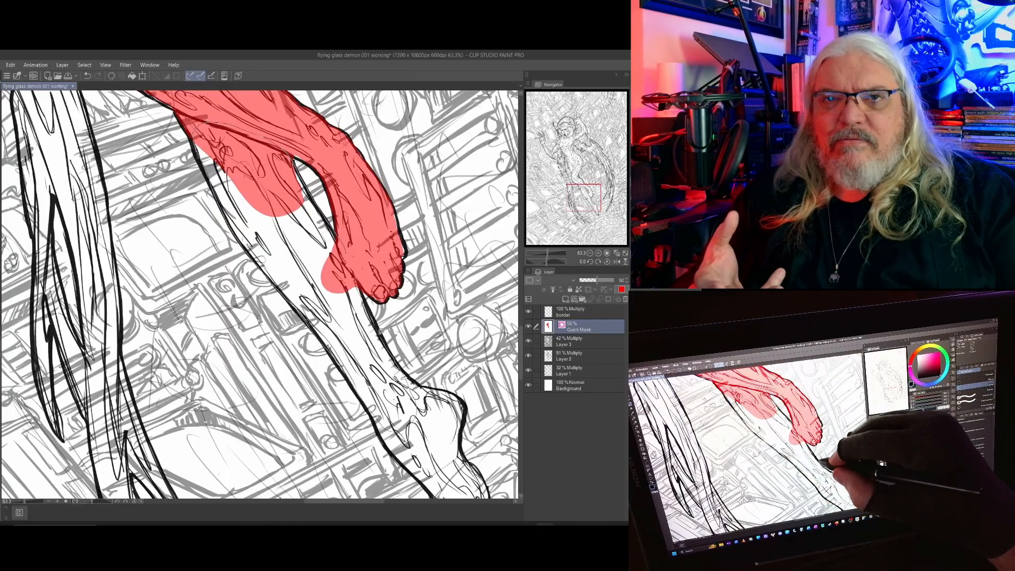
pyautogui.moveTo(381, 331); pyautogui.dragTo(372, 300)
pyautogui.hotkey('alt', 'Delete')
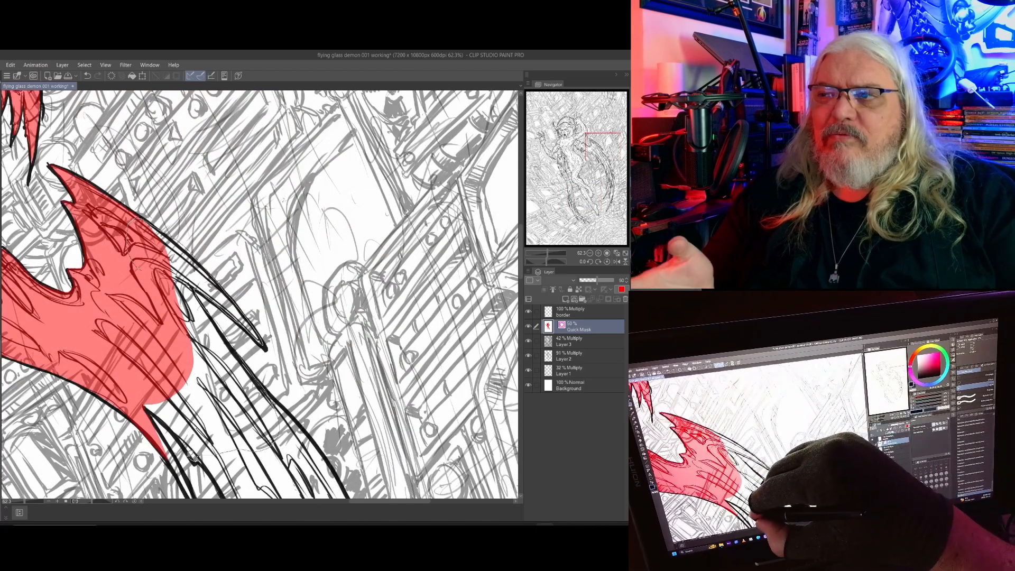
# Mask the wing feathers to complete the figure's silhouette and turn off Quick Mask to convert it into a selection.
pyautogui.moveTo(191, 455); pyautogui.dragTo(169, 434)
pyautogui.hotkey('alt', 'Delete')
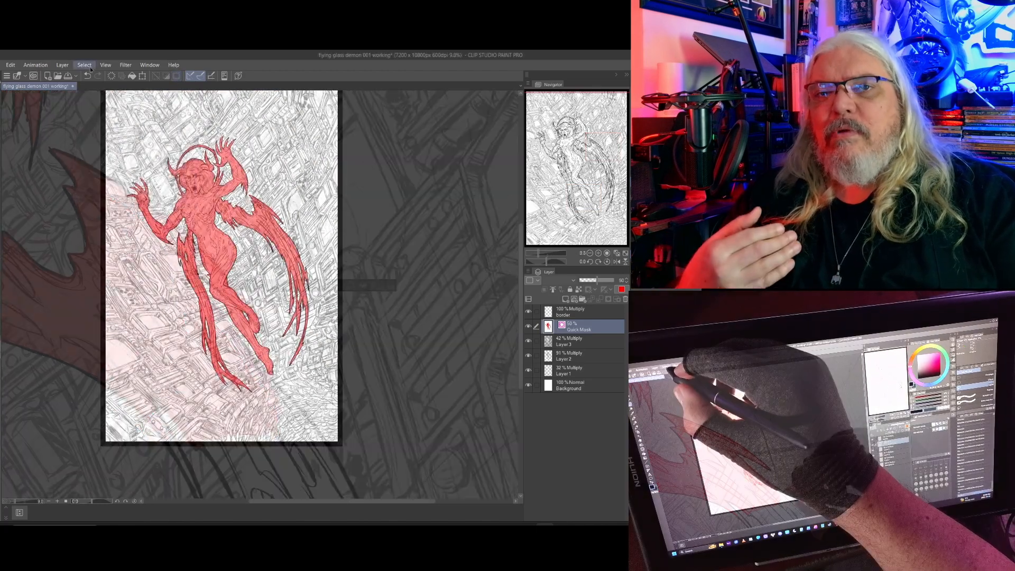
pyautogui.click(88, 65)
pyautogui.click(106, 182)
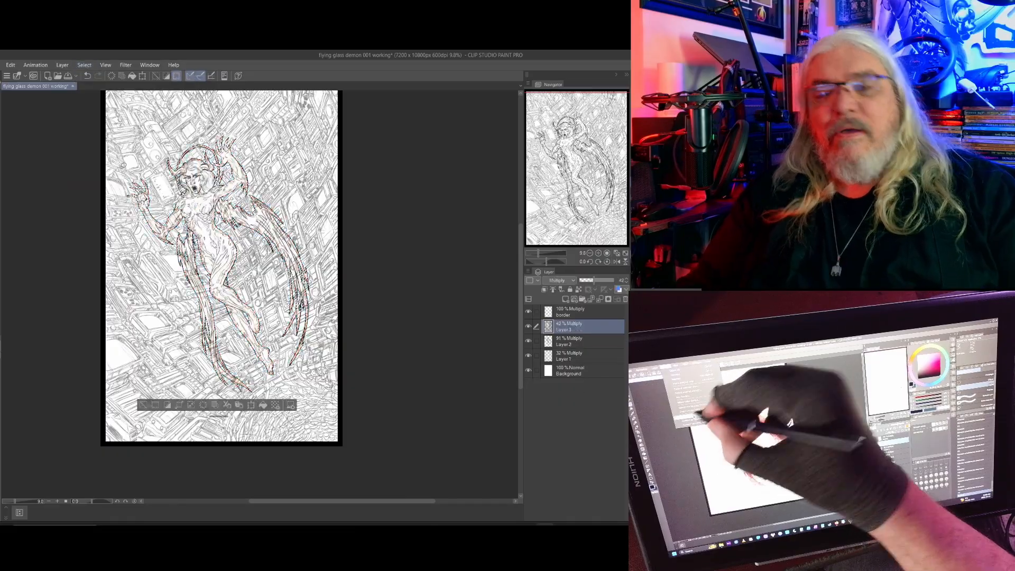
# Hide and show Layer 3 to check the background lines against the figure, and clear the selection.
pyautogui.click(528, 328)
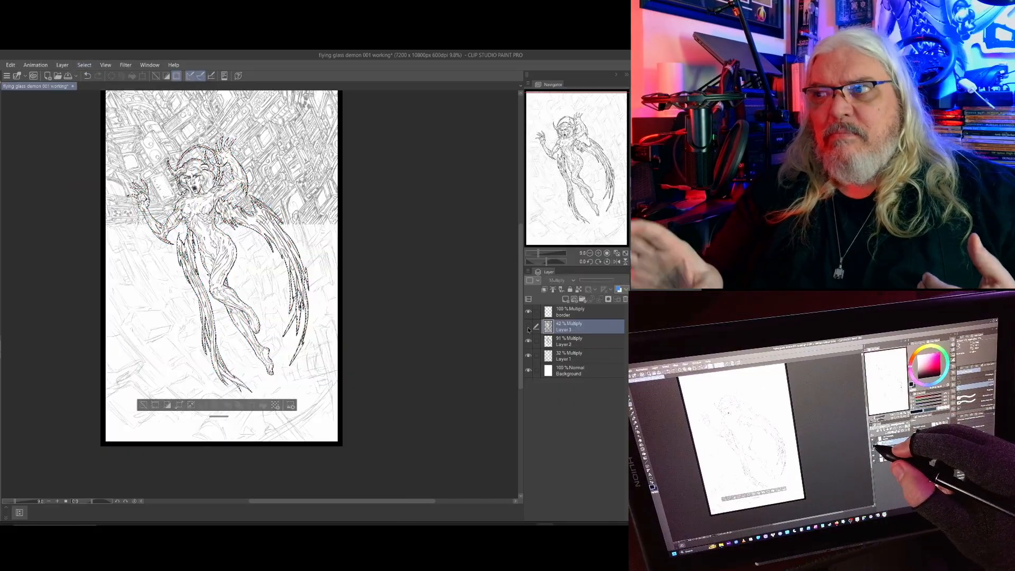
pyautogui.click(528, 327)
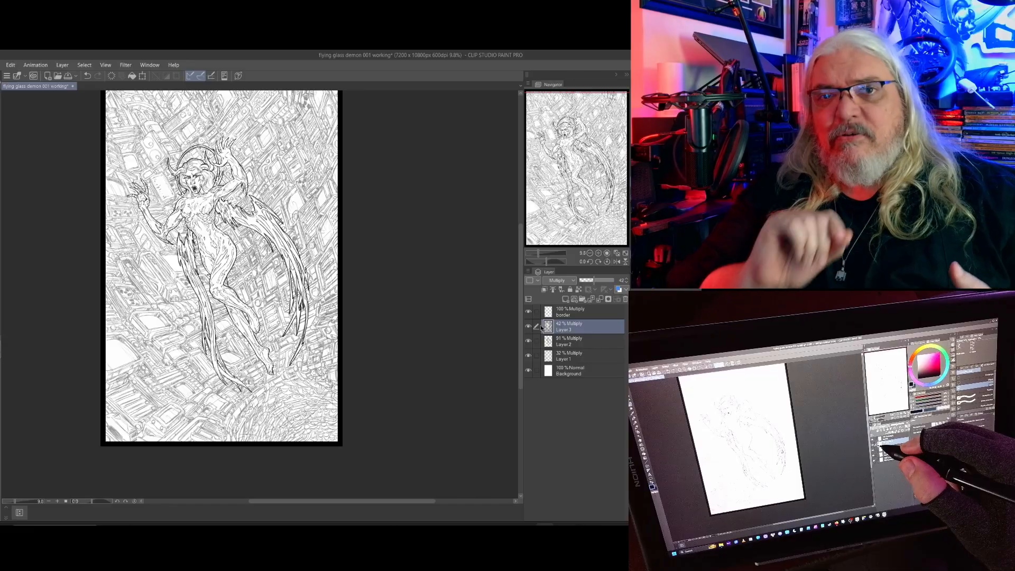
pyautogui.hotkey('ctrl', 'd')
pyautogui.click(542, 341)
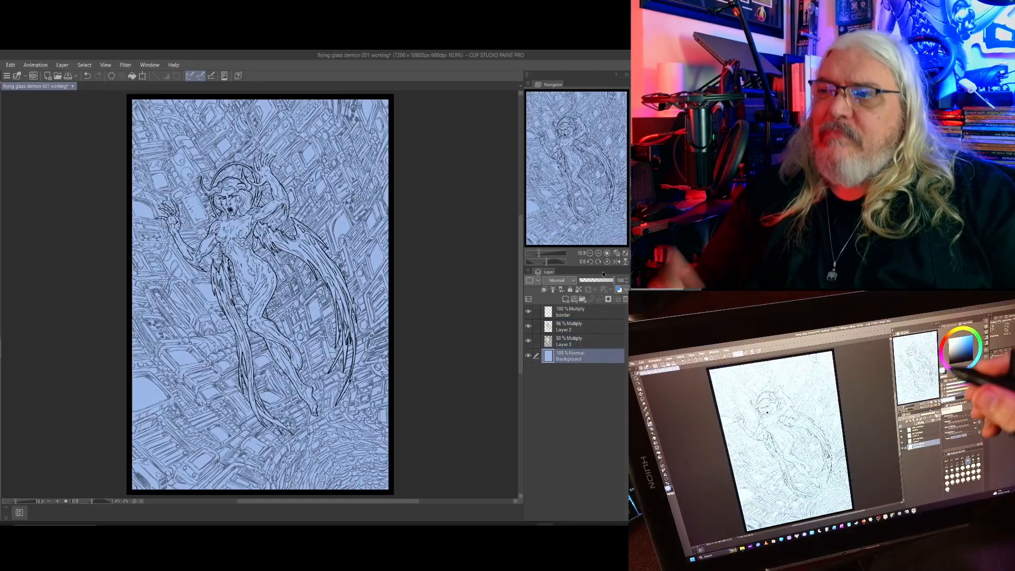
# Add a new layer directly above the blue Background and fill a lassoed machinery area around the legs with purple.
pyautogui.click(566, 300)
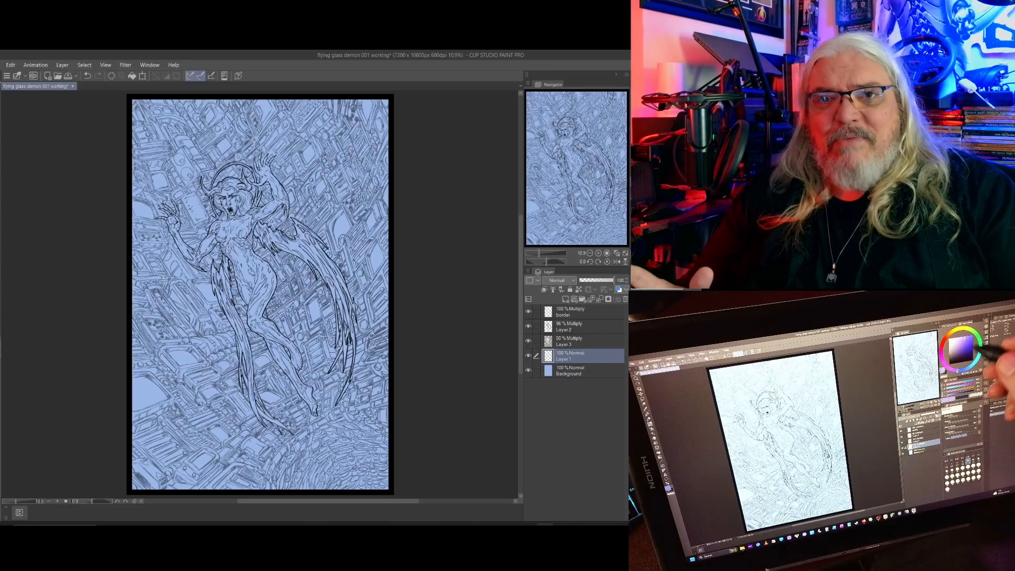
pyautogui.hotkey('alt', 'Delete')
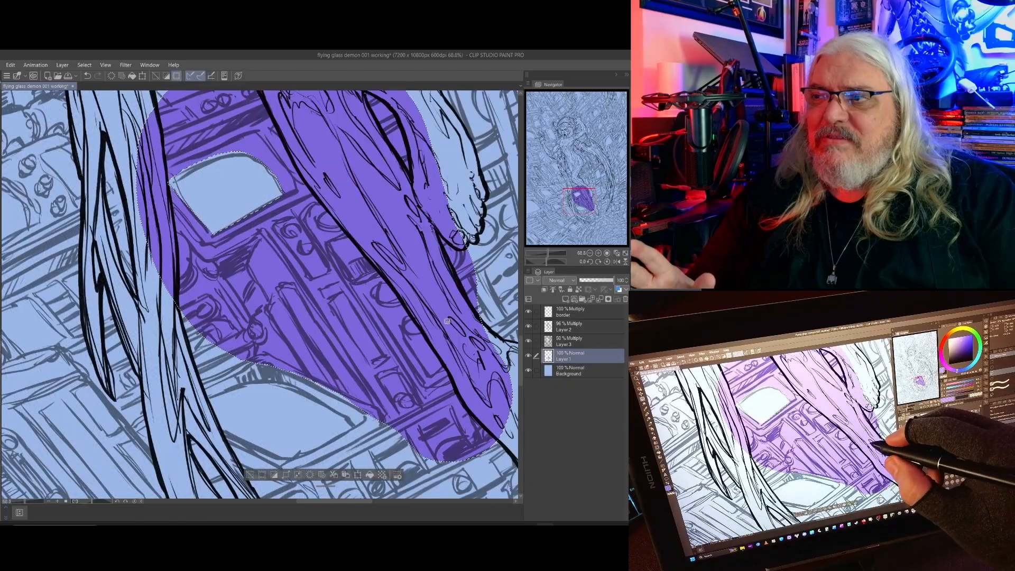
pyautogui.hotkey('ctrl', 'd')
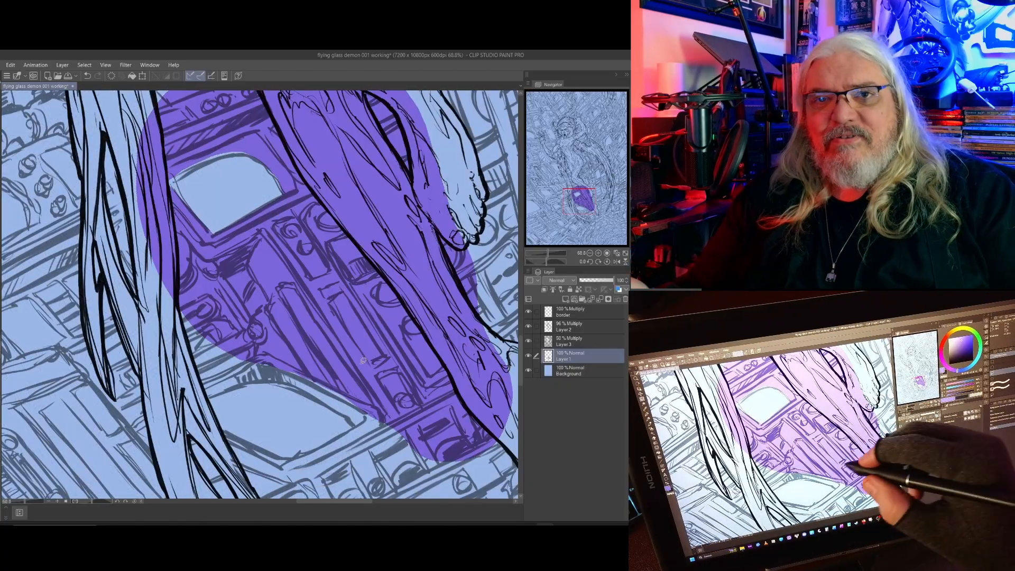
# Lasso further machinery shapes along the edge of the purple area and beside the lower leg to extend the flat.
pyautogui.moveTo(326, 392); pyautogui.dragTo(378, 388)
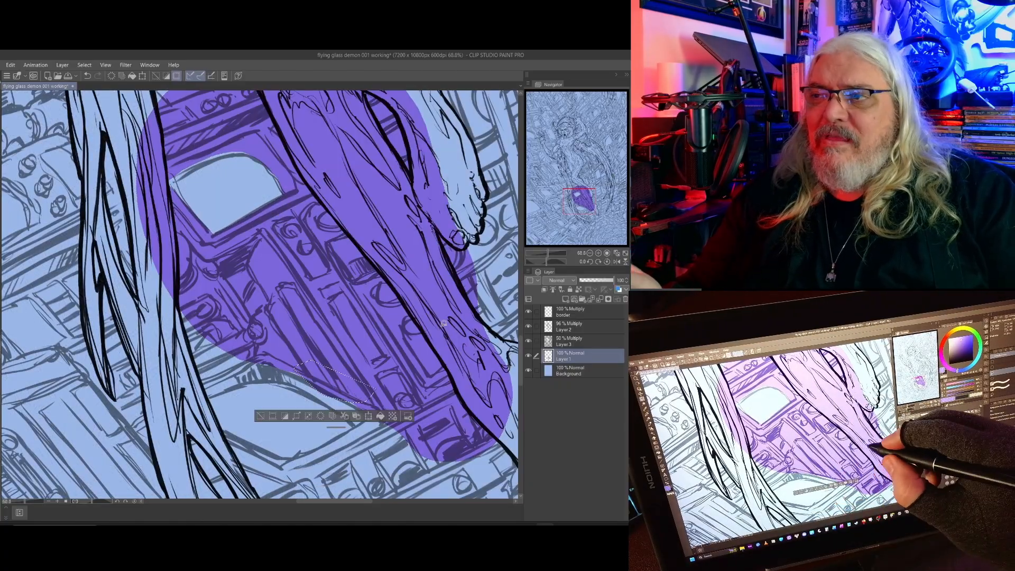
pyautogui.moveTo(435, 308); pyautogui.dragTo(440, 323)
pyautogui.moveTo(398, 282); pyautogui.dragTo(432, 368)
pyautogui.hotkey('ctrl', 'd')
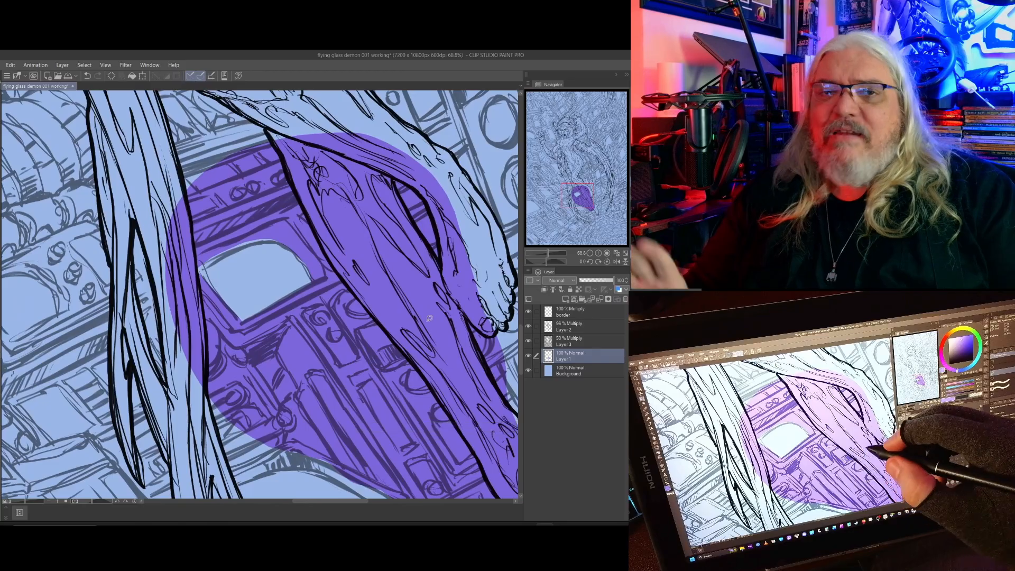
pyautogui.moveTo(405, 306); pyautogui.dragTo(353, 288)
pyautogui.moveTo(353, 284); pyautogui.dragTo(403, 391)
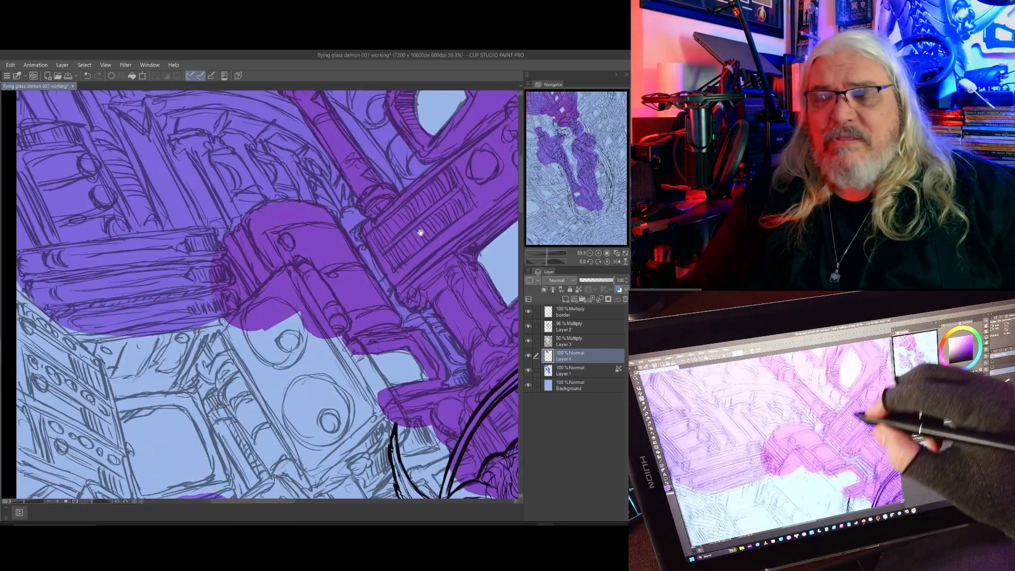
# Outline more pipes and machine blocks near the horned head for the magenta-purple flats on Layer 4.
pyautogui.moveTo(399, 324); pyautogui.dragTo(392, 272)
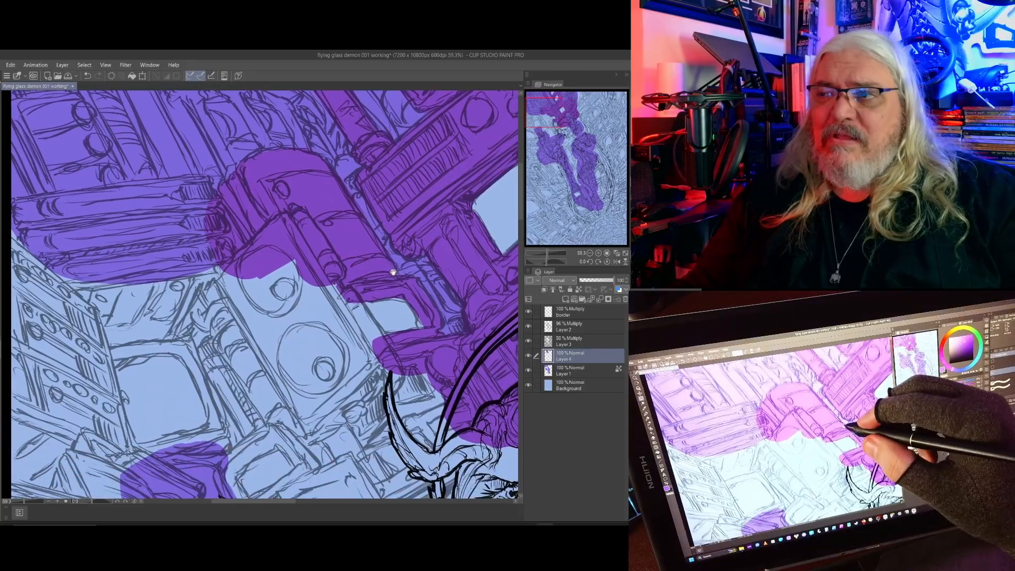
pyautogui.moveTo(304, 247); pyautogui.dragTo(389, 366)
pyautogui.moveTo(386, 326); pyautogui.dragTo(333, 334)
pyautogui.moveTo(385, 360); pyautogui.dragTo(336, 306)
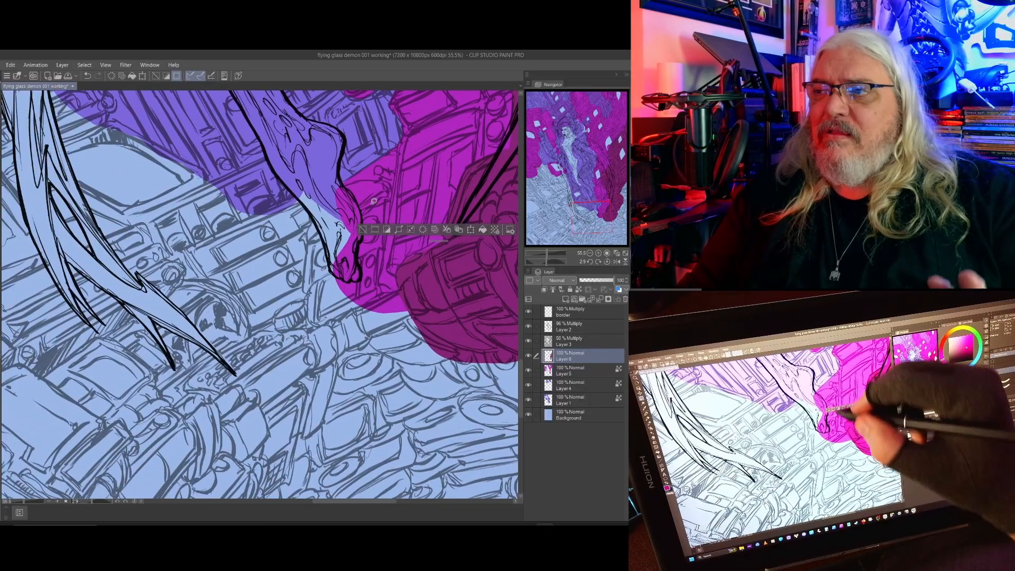
# Lasso the machinery around the demon's foot on Layer 6 and fill it with dark magenta.
pyautogui.hotkey('ctrl', 'd')
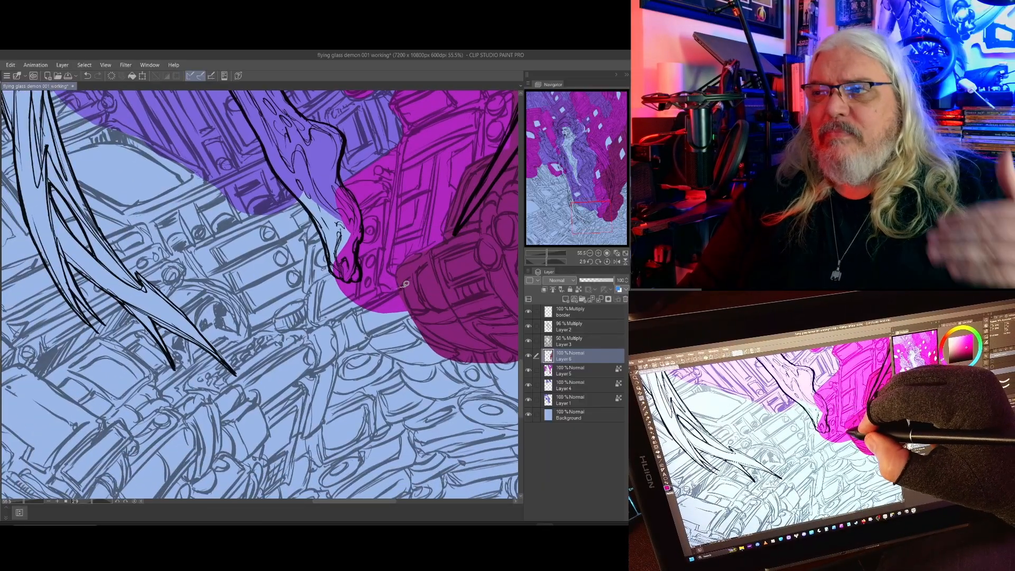
pyautogui.moveTo(406, 284); pyautogui.dragTo(382, 278)
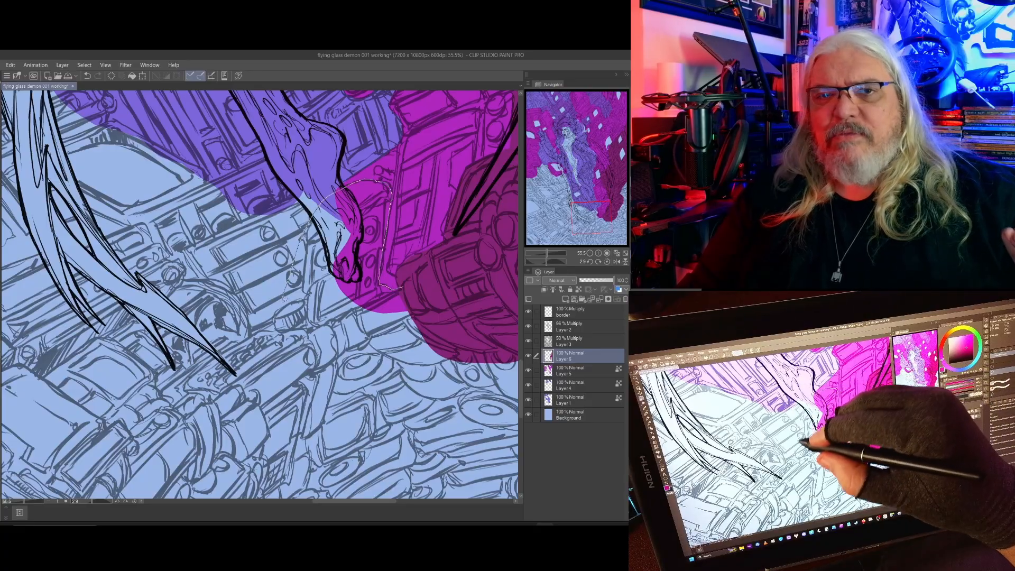
pyautogui.moveTo(284, 300)
pyautogui.mouseDown()
pyautogui.moveTo(446, 365)
pyautogui.moveTo(405, 286)
pyautogui.mouseUp()
pyautogui.hotkey('alt', 'Delete')
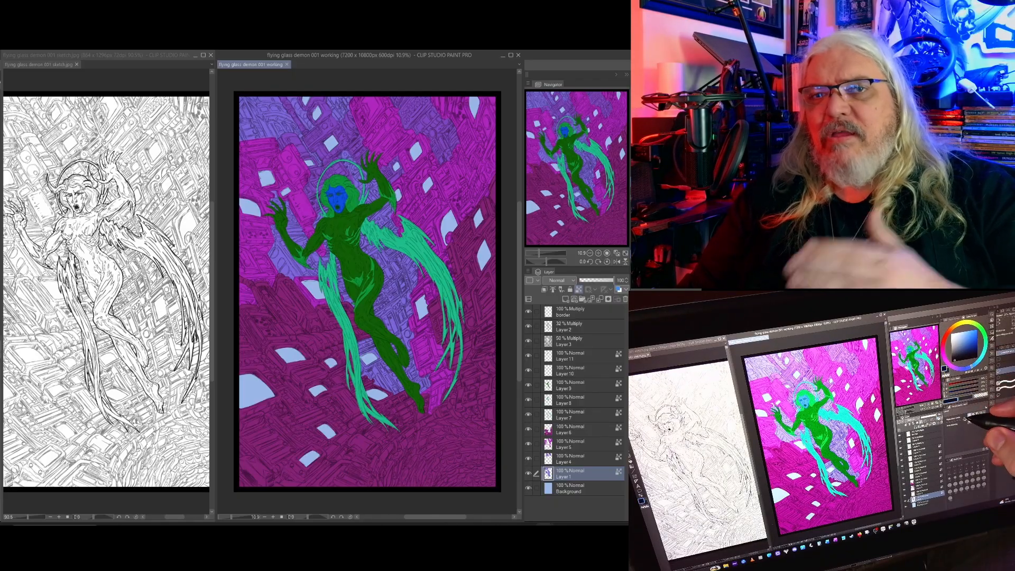
# Recolour the Layer 1 machinery dark blue and paint highlights on its pipes and round parts on a Screen-mode copy.
pyautogui.hotkey('alt', 'Delete')
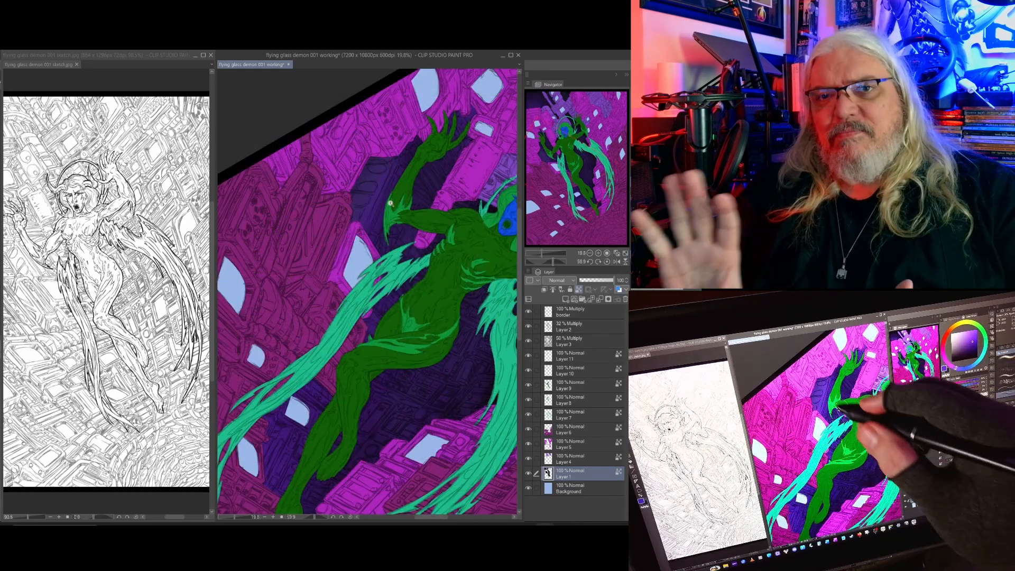
pyautogui.moveTo(390, 203)
pyautogui.mouseDown()
pyautogui.moveTo(403, 186)
pyautogui.moveTo(428, 185)
pyautogui.moveTo(421, 259)
pyautogui.mouseUp()
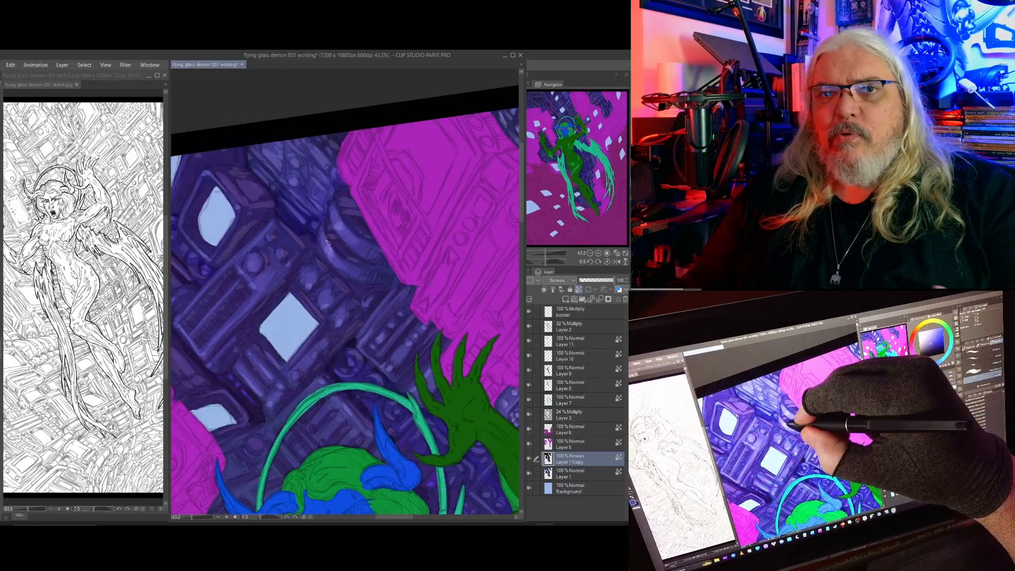
pyautogui.moveTo(328, 241); pyautogui.dragTo(331, 249)
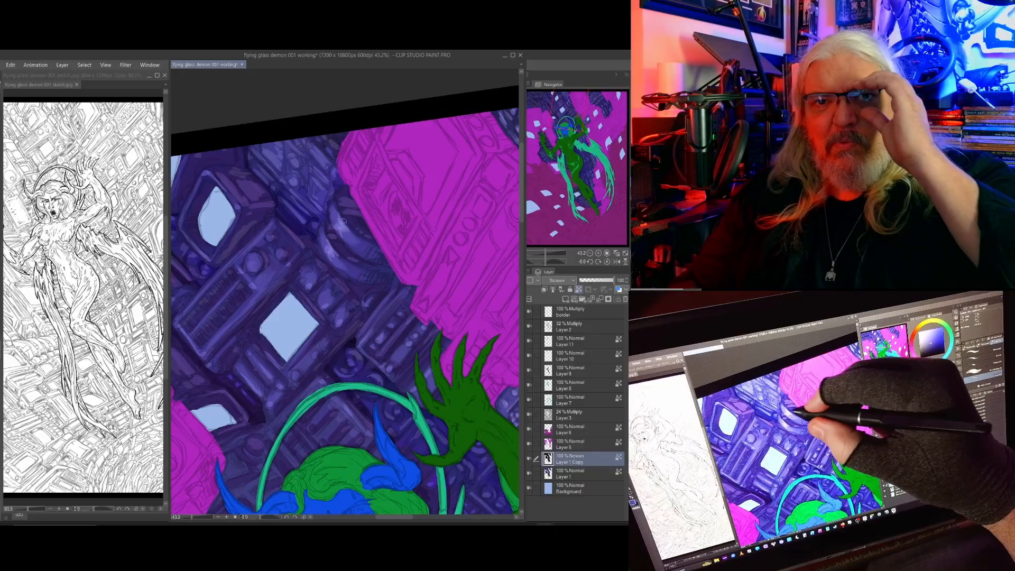
pyautogui.moveTo(373, 265); pyautogui.dragTo(455, 240)
pyautogui.moveTo(319, 242); pyautogui.dragTo(335, 258)
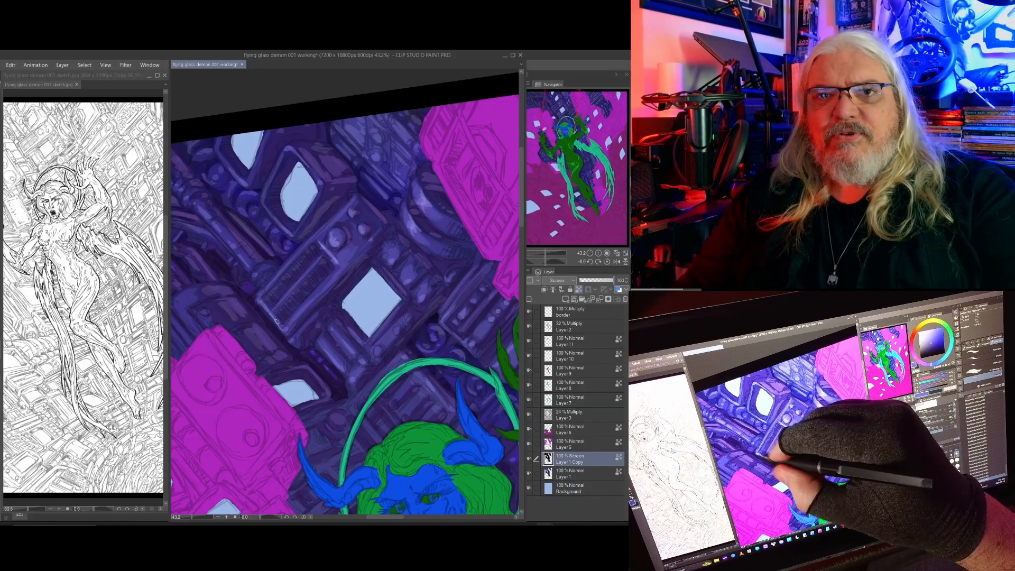
pyautogui.moveTo(313, 268); pyautogui.dragTo(337, 335)
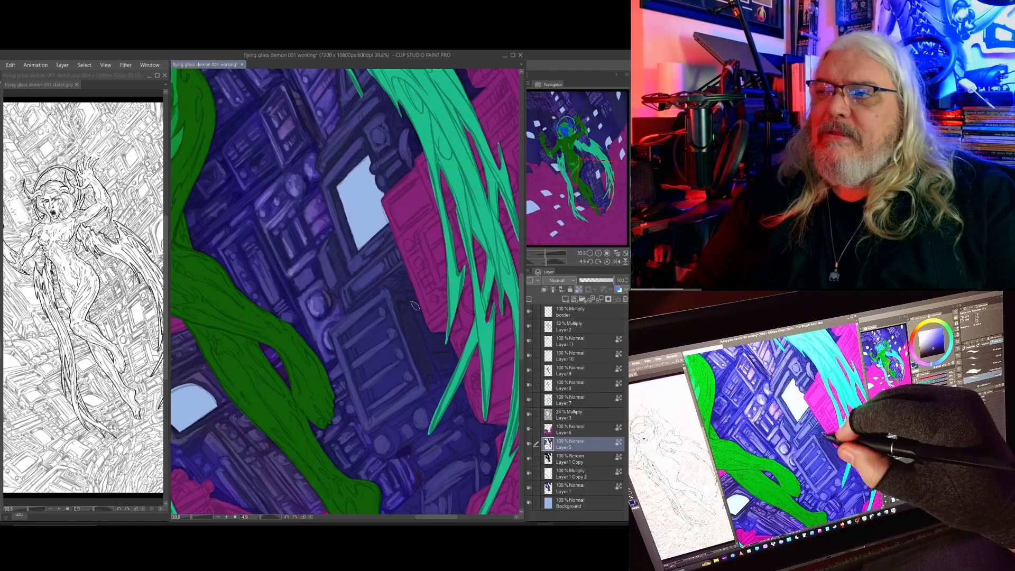
# Paint the mid-depth machinery on Layer 5 with blue and violet shading beside the wing and in the page corner.
pyautogui.moveTo(443, 377); pyautogui.dragTo(446, 330)
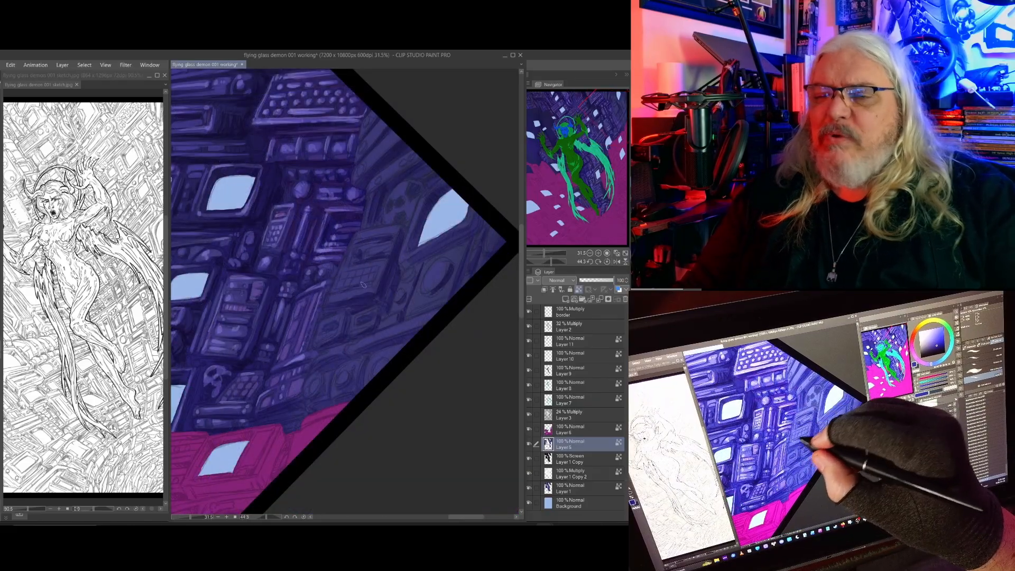
pyautogui.moveTo(345, 337); pyautogui.dragTo(363, 300)
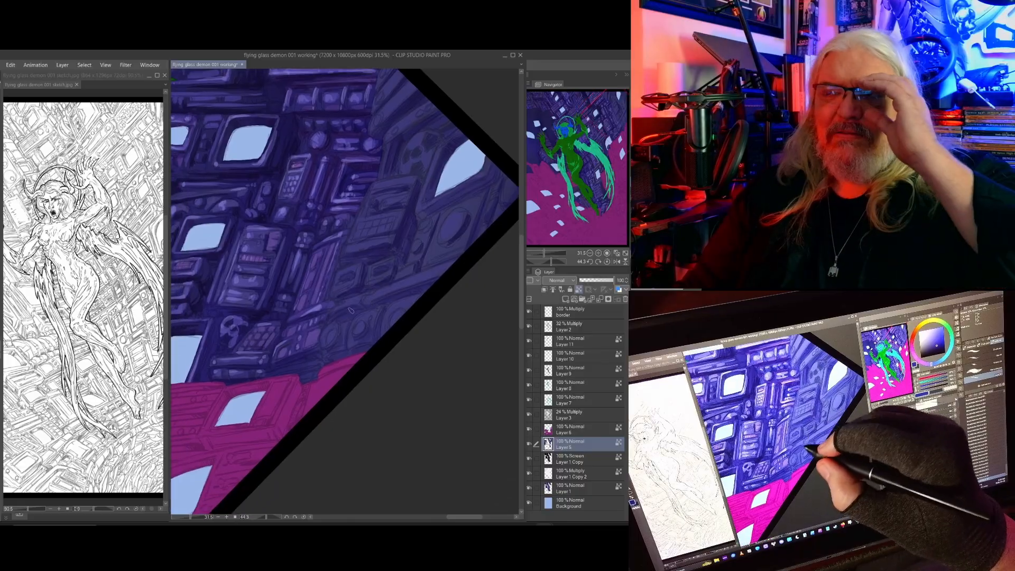
pyautogui.moveTo(418, 324); pyautogui.dragTo(403, 253)
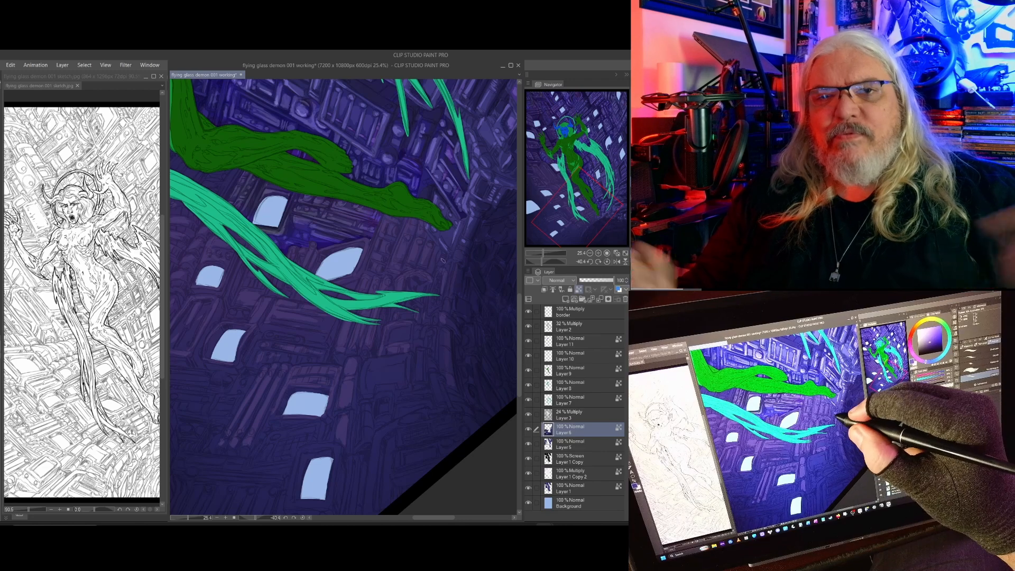
# Paint the foreground machinery on Layer 6 below the wing tips with dark purple shadows and lighter panel edges.
pyautogui.moveTo(442, 290); pyautogui.dragTo(445, 256)
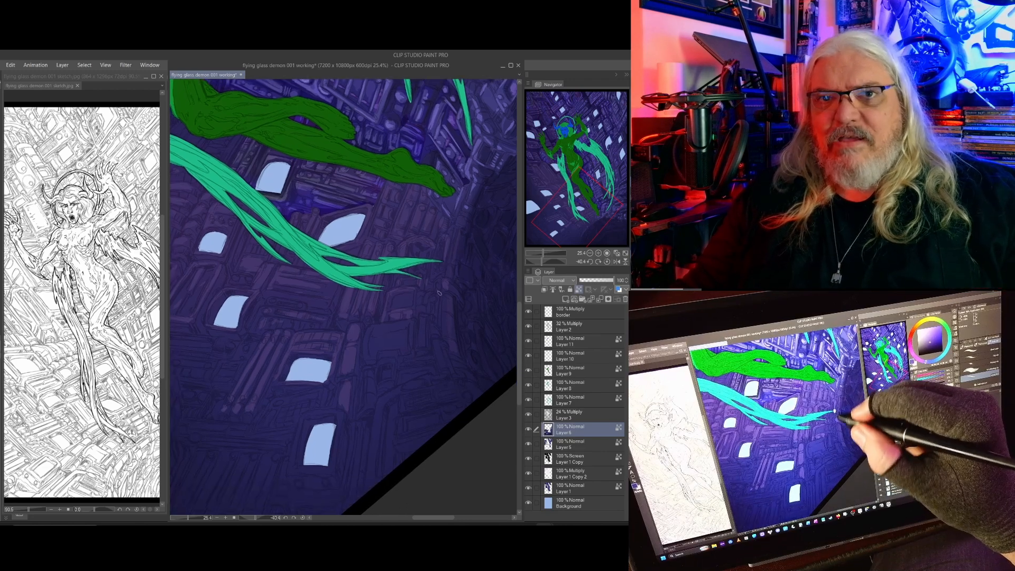
pyautogui.moveTo(429, 294); pyautogui.dragTo(382, 319)
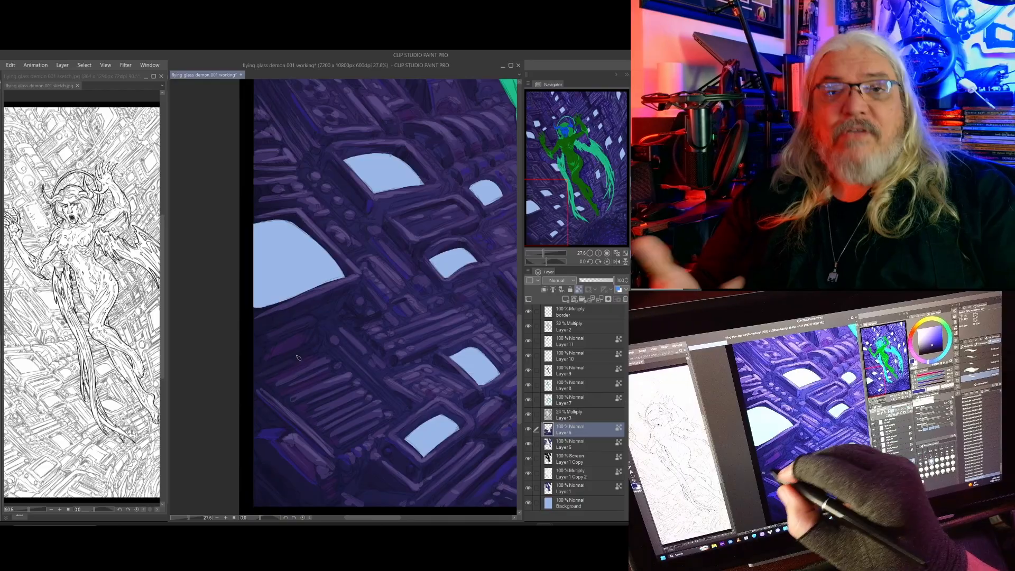
# Finish painting the Layer 6 machinery in the lower page corner and recolour the Background layer dark purple.
pyautogui.moveTo(356, 313); pyautogui.dragTo(334, 417)
pyautogui.moveTo(471, 345); pyautogui.dragTo(351, 369)
pyautogui.scroll(-5, 442, 373)
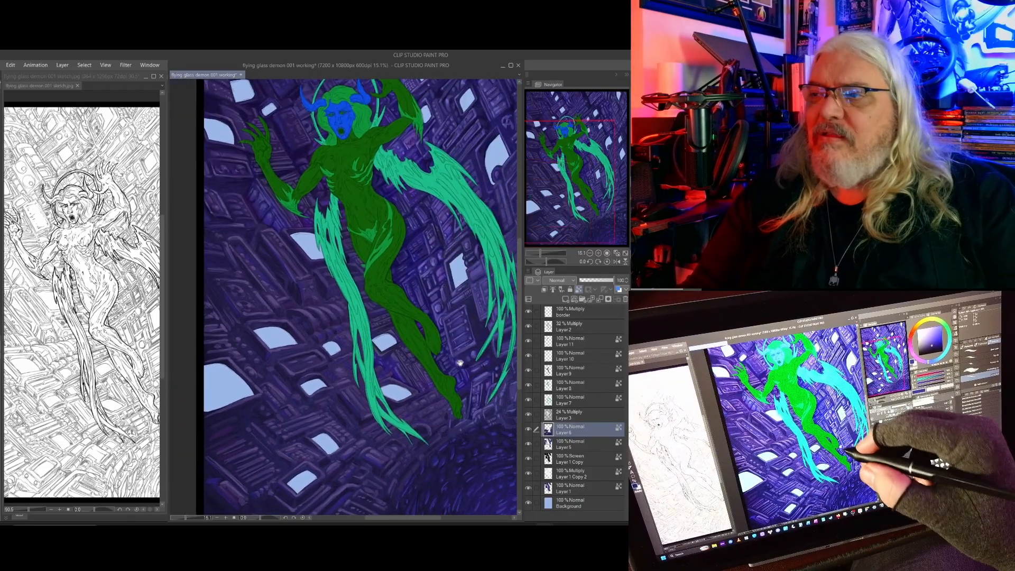
pyautogui.moveTo(440, 373); pyautogui.dragTo(425, 434)
pyautogui.scroll(-2, 435, 392)
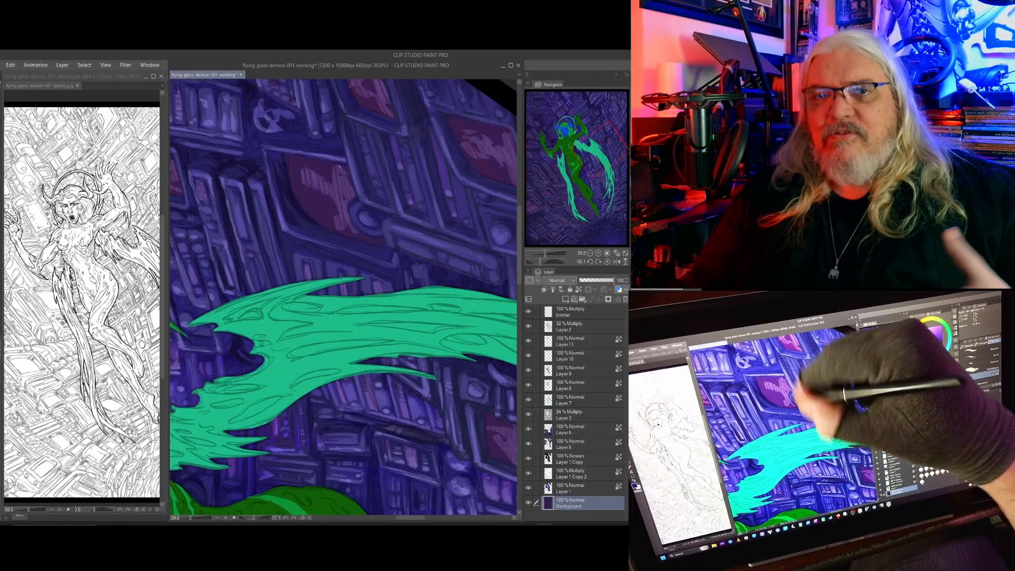
# Hatch pale pink and red scribbled highlights onto the dark magenta monitor screens on the Background layer.
pyautogui.moveTo(385, 197); pyautogui.dragTo(384, 320)
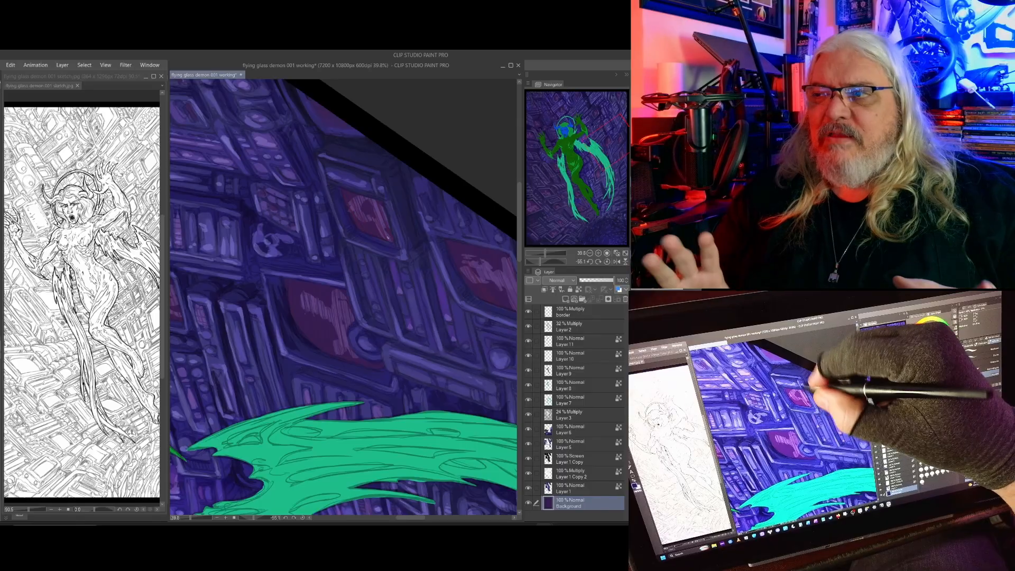
pyautogui.moveTo(437, 291); pyautogui.dragTo(391, 362)
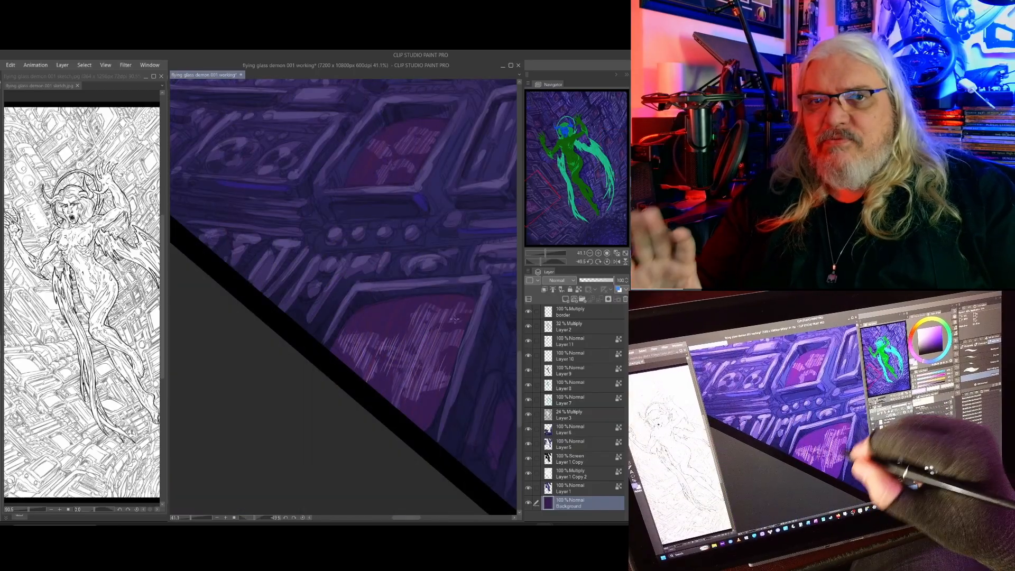
pyautogui.moveTo(420, 294); pyautogui.dragTo(430, 385)
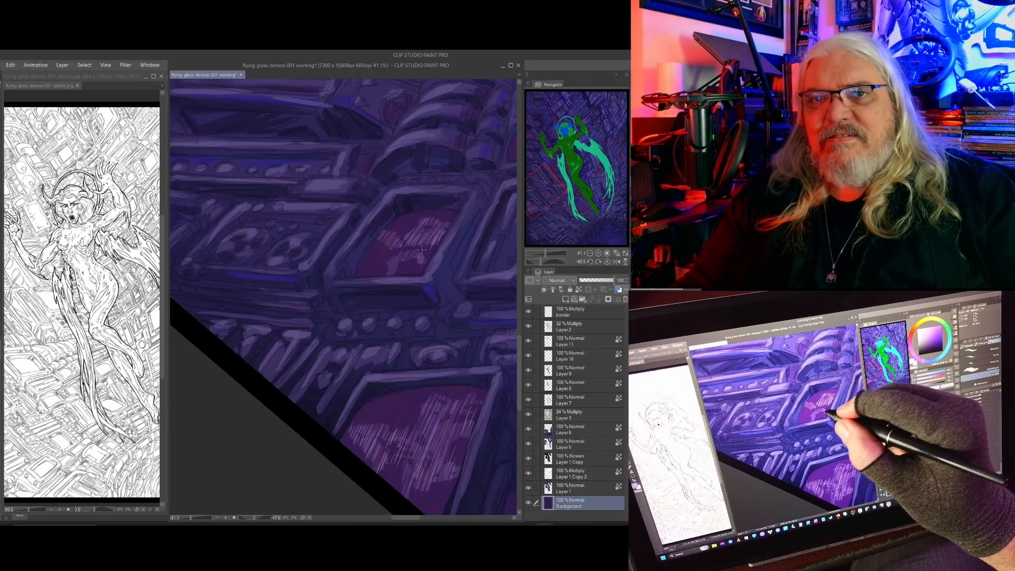
pyautogui.moveTo(391, 275); pyautogui.dragTo(400, 252)
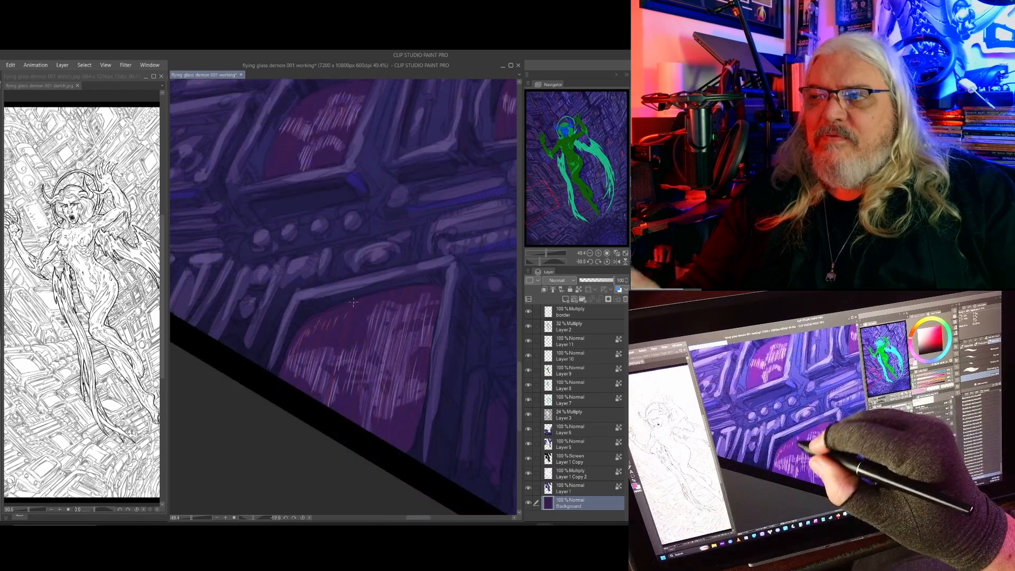
pyautogui.moveTo(356, 304); pyautogui.dragTo(347, 323)
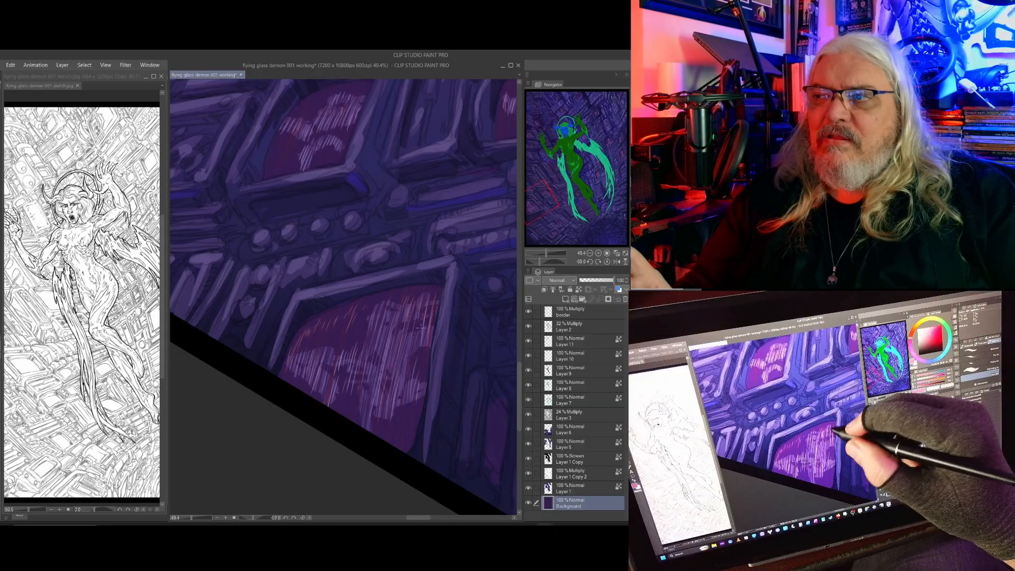
pyautogui.moveTo(342, 164); pyautogui.dragTo(372, 265)
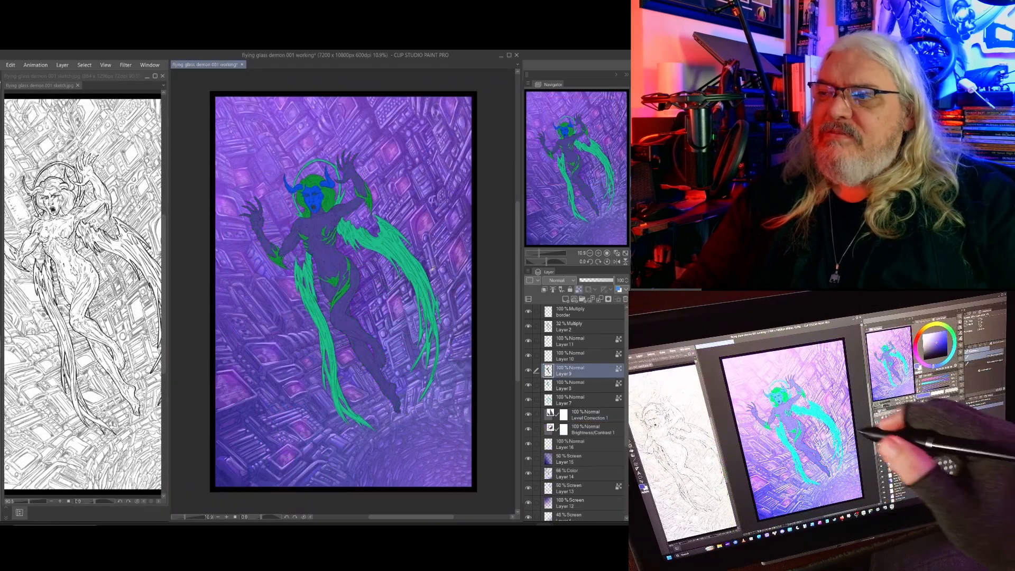
# Paint purple shading and lighter violet highlights over the demon's arms, torso, legs and feet on Layer 9.
pyautogui.moveTo(347, 219); pyautogui.dragTo(428, 289)
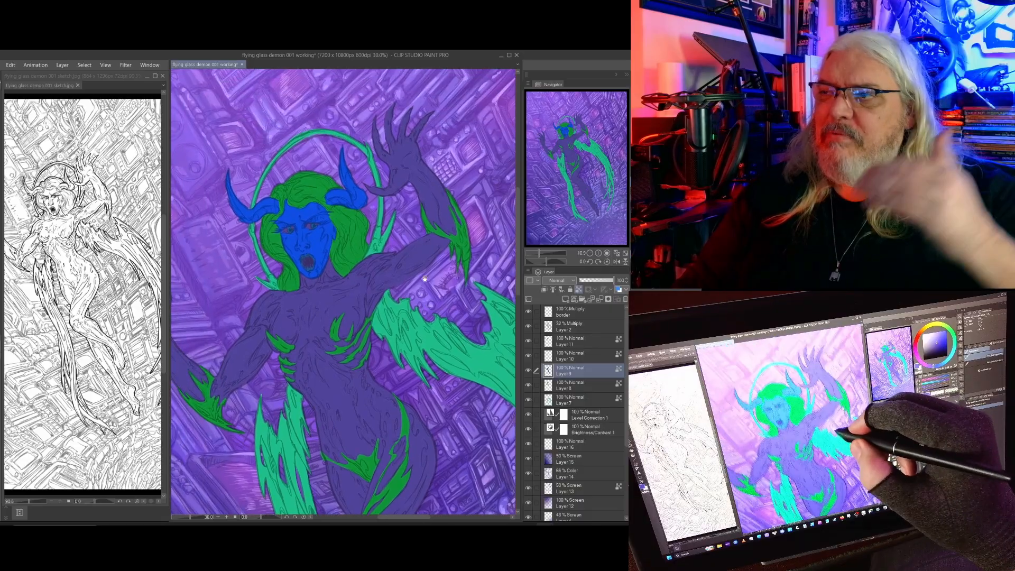
pyautogui.moveTo(404, 247)
pyautogui.mouseDown()
pyautogui.moveTo(434, 245)
pyautogui.moveTo(444, 323)
pyautogui.mouseUp()
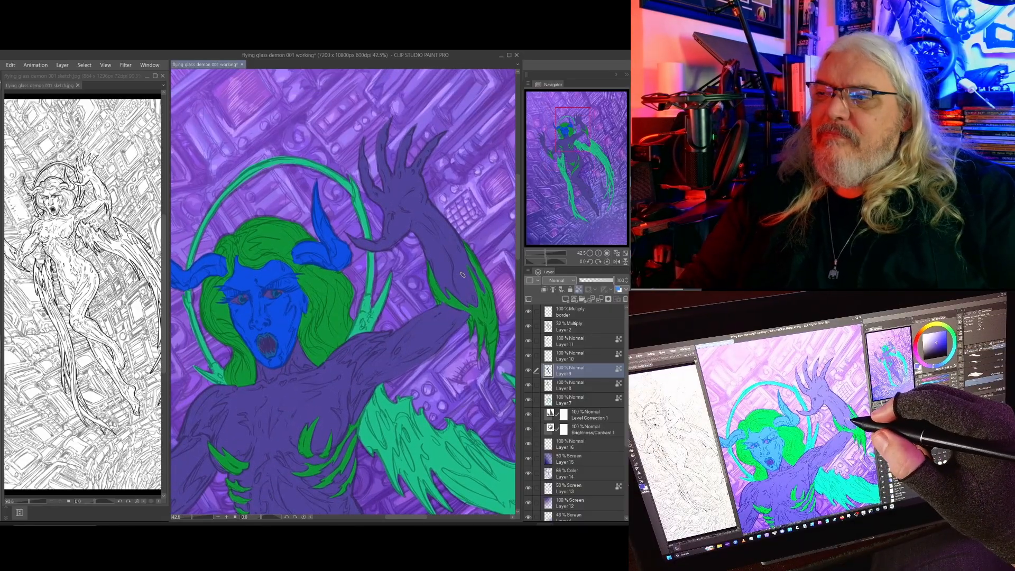
pyautogui.moveTo(463, 275); pyautogui.dragTo(452, 298)
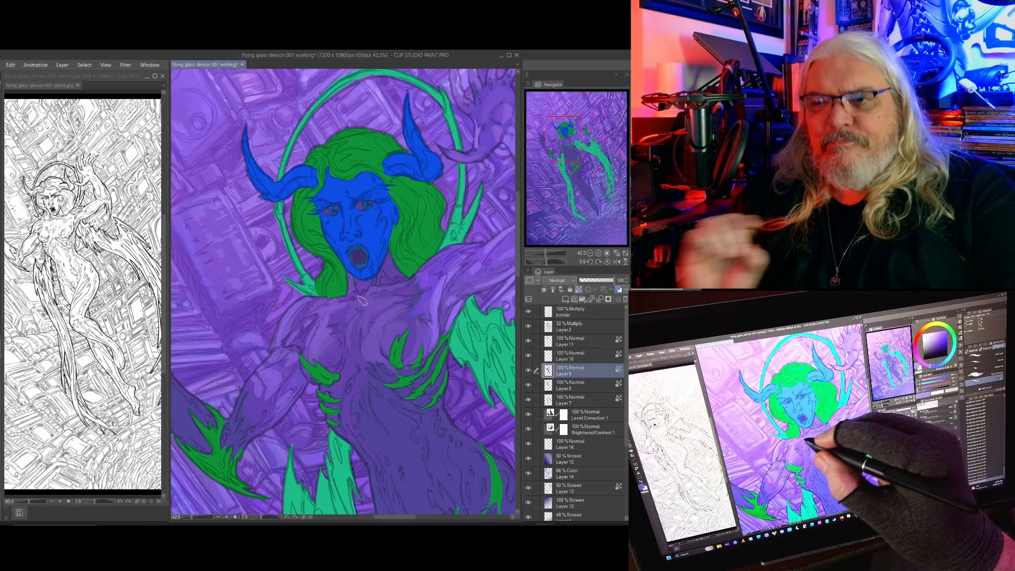
pyautogui.moveTo(420, 370)
pyautogui.mouseDown()
pyautogui.moveTo(431, 321)
pyautogui.moveTo(394, 312)
pyautogui.mouseUp()
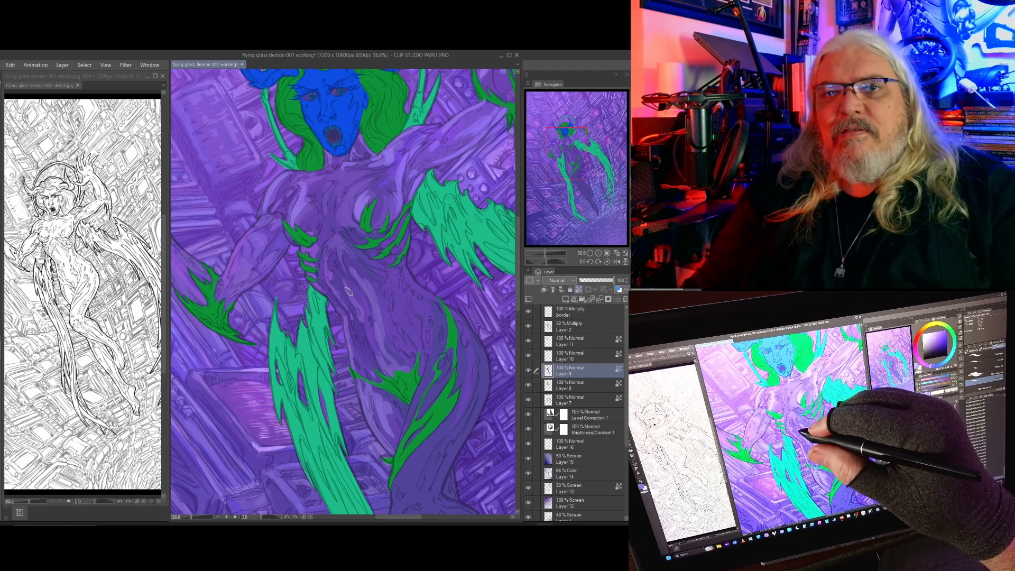
pyautogui.moveTo(435, 336); pyautogui.dragTo(415, 343)
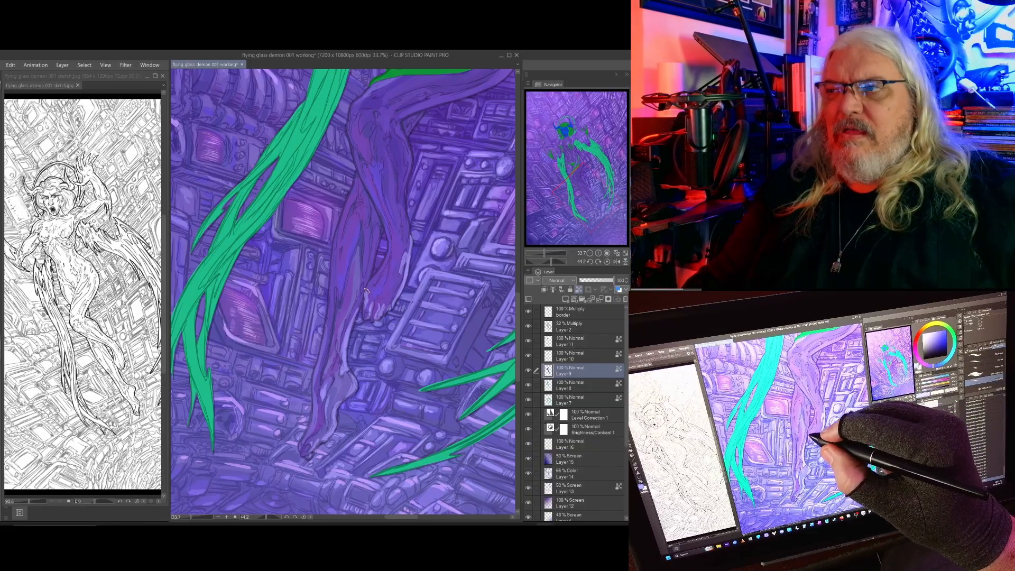
pyautogui.moveTo(388, 249); pyautogui.dragTo(380, 270)
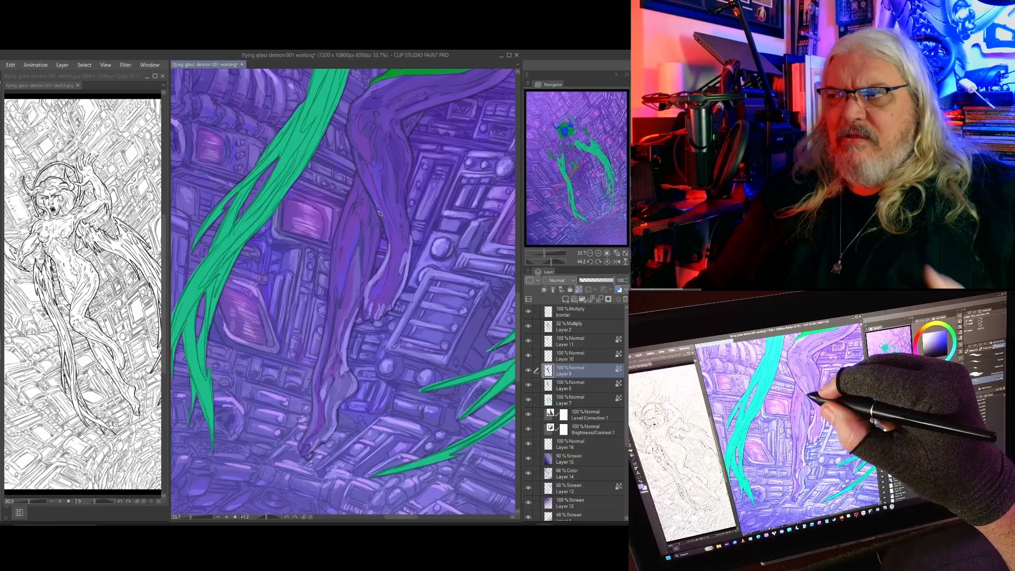
pyautogui.moveTo(380, 209); pyautogui.dragTo(391, 272)
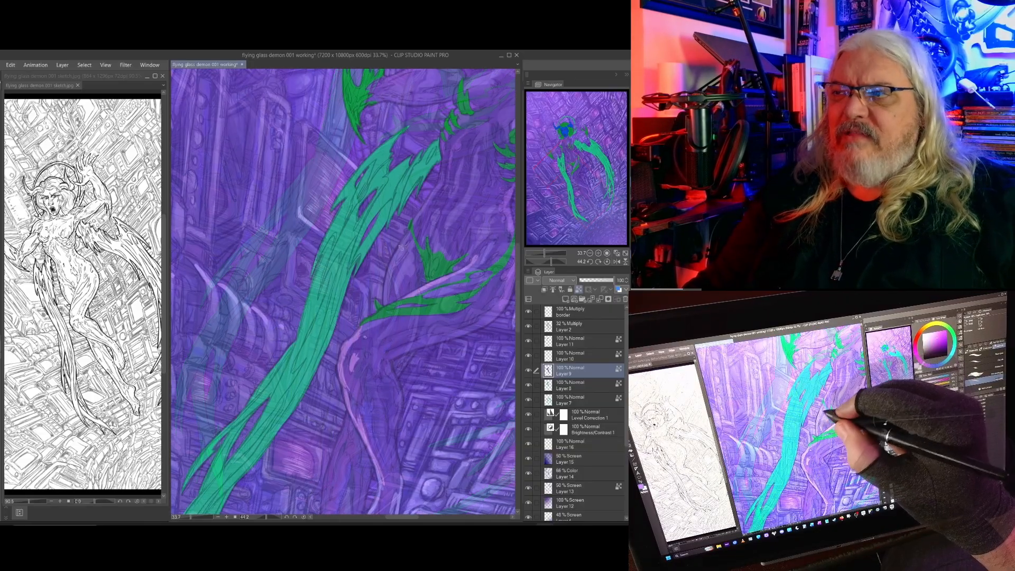
# Paint pale pink rim highlights along the edges of the demon's legs, torso, arms and hands on Layer 9.
pyautogui.moveTo(405, 245)
pyautogui.mouseDown()
pyautogui.moveTo(398, 259)
pyautogui.moveTo(430, 197)
pyautogui.mouseUp()
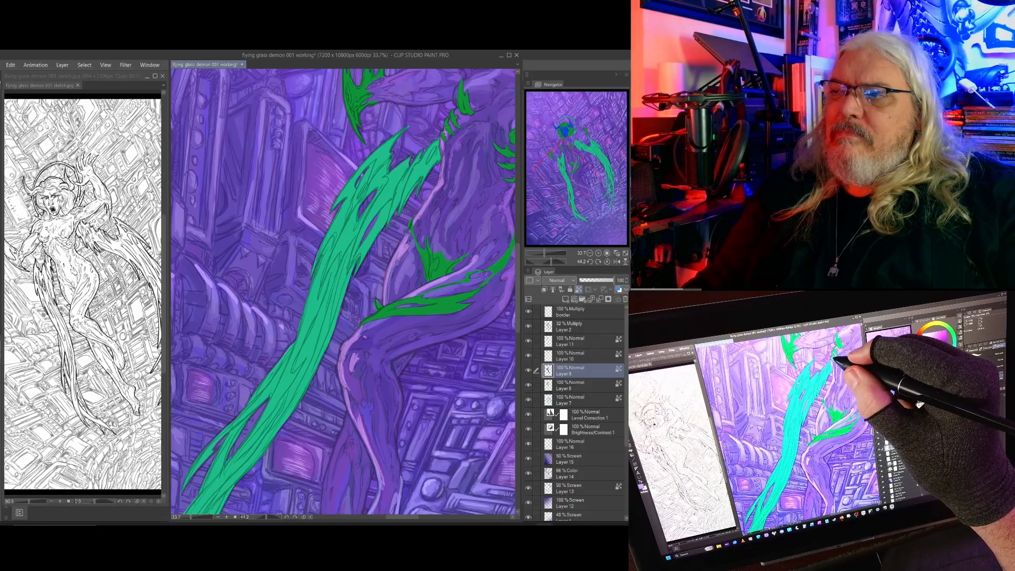
pyautogui.moveTo(463, 139); pyautogui.dragTo(388, 280)
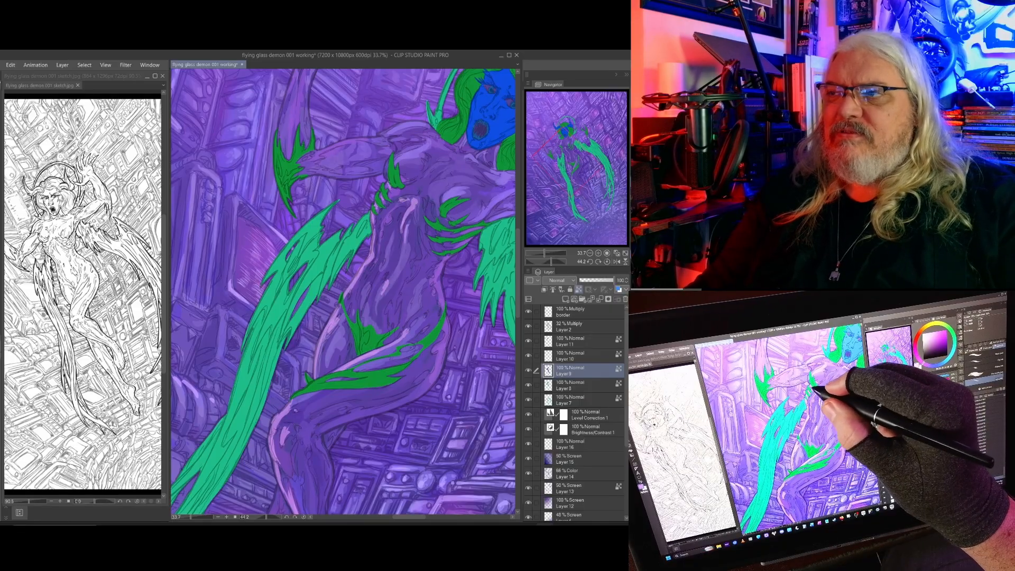
pyautogui.moveTo(317, 110); pyautogui.dragTo(330, 311)
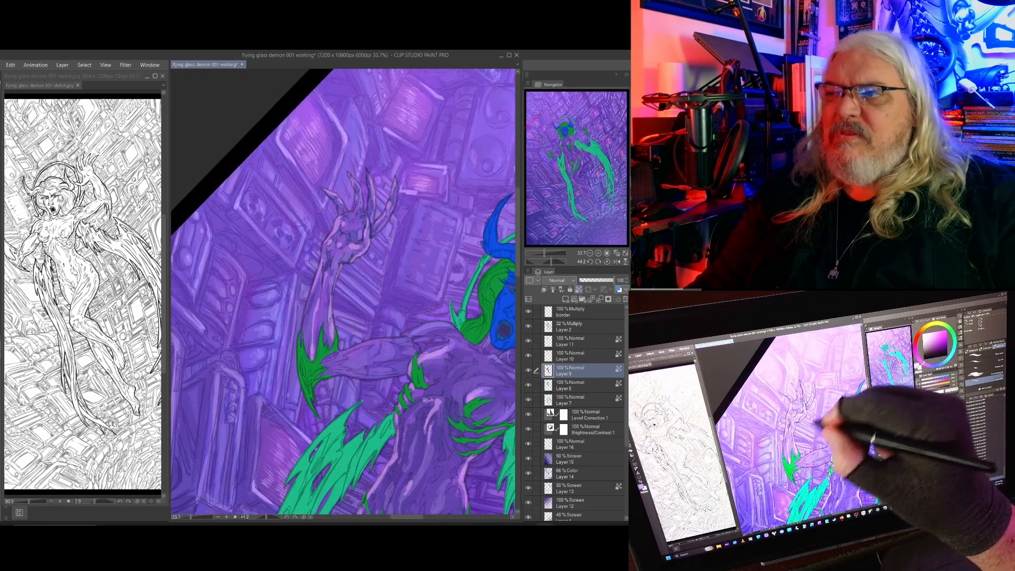
pyautogui.moveTo(439, 301); pyautogui.dragTo(409, 261)
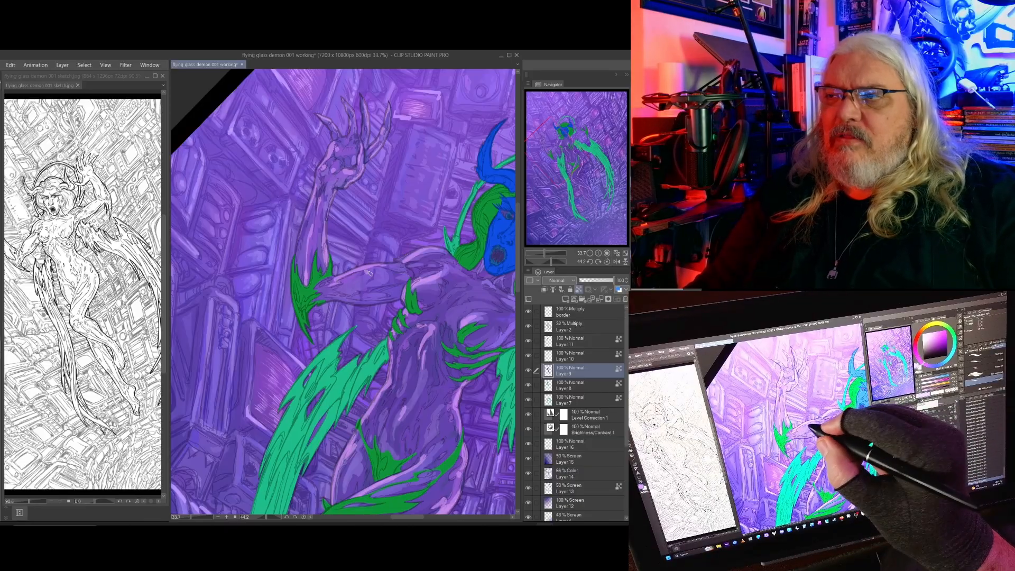
pyautogui.moveTo(468, 322); pyautogui.dragTo(401, 231)
pyautogui.moveTo(507, 233); pyautogui.dragTo(397, 317)
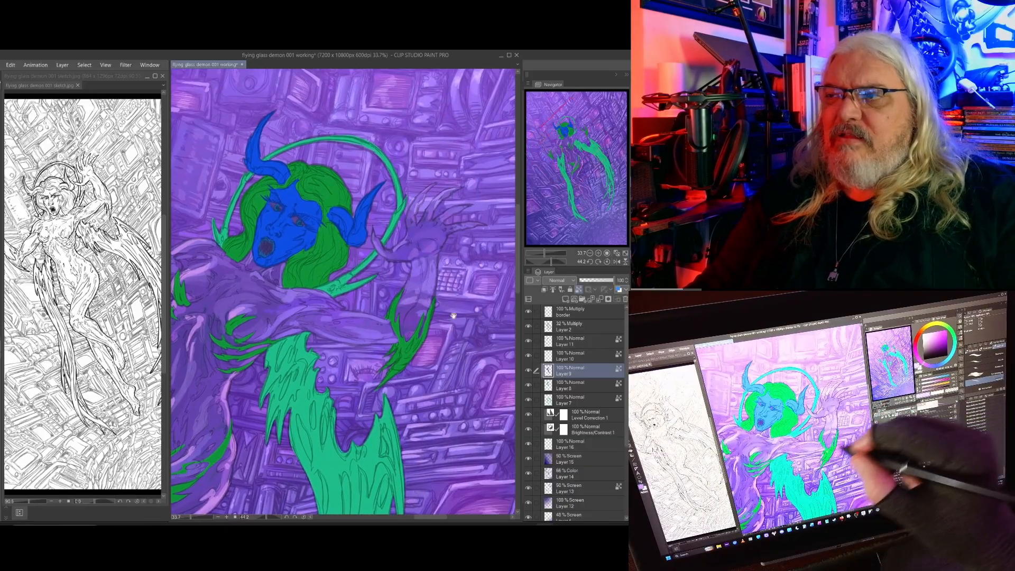
pyautogui.moveTo(458, 261); pyautogui.dragTo(449, 239)
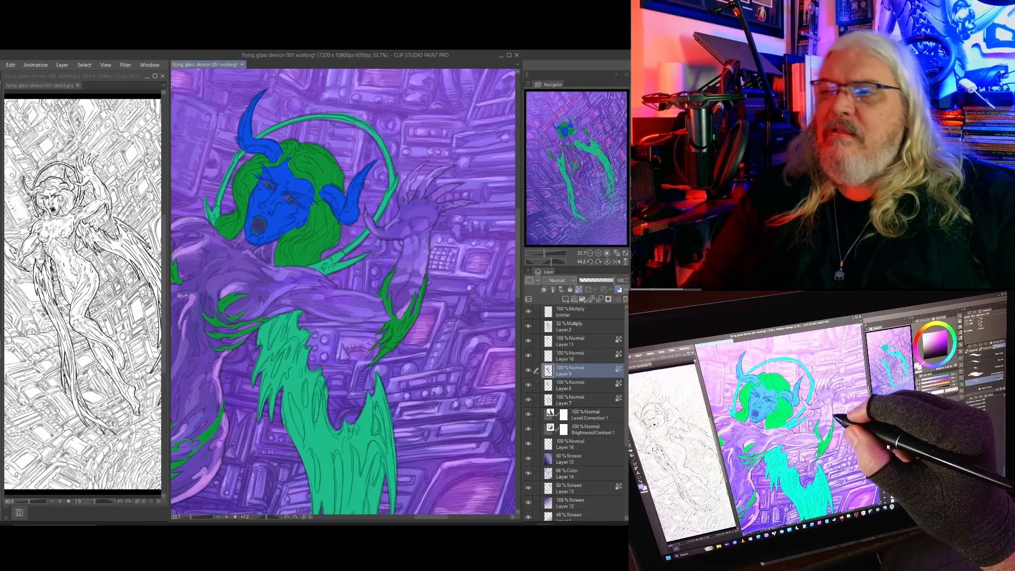
pyautogui.moveTo(368, 331); pyautogui.dragTo(373, 322)
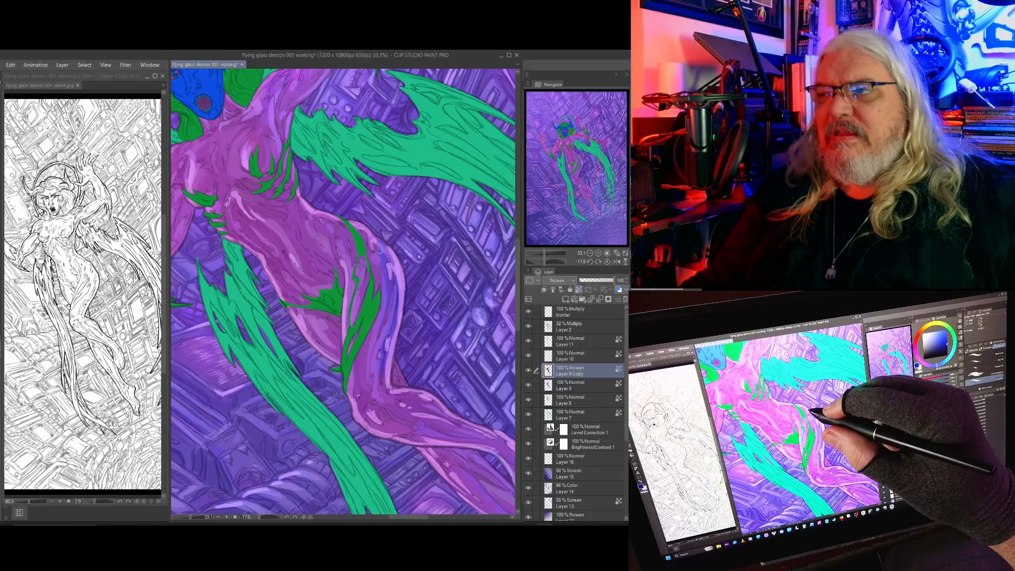
# Paint blue-violet tones on the demon's thigh, torso and raised arm on a Screen-mode copy of Layer 9.
pyautogui.scroll(-3, 381, 347)
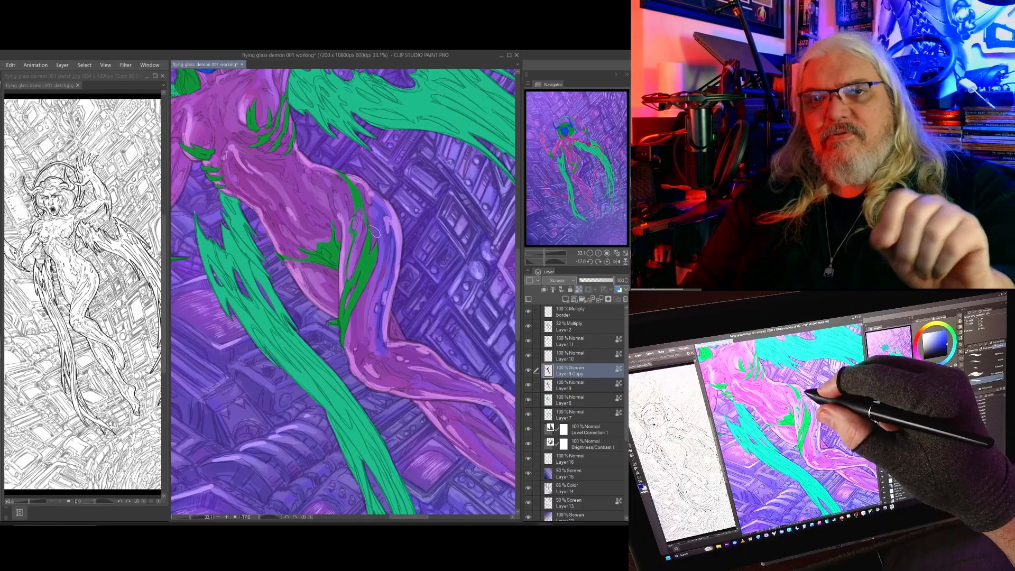
pyautogui.scroll(10, 383, 288)
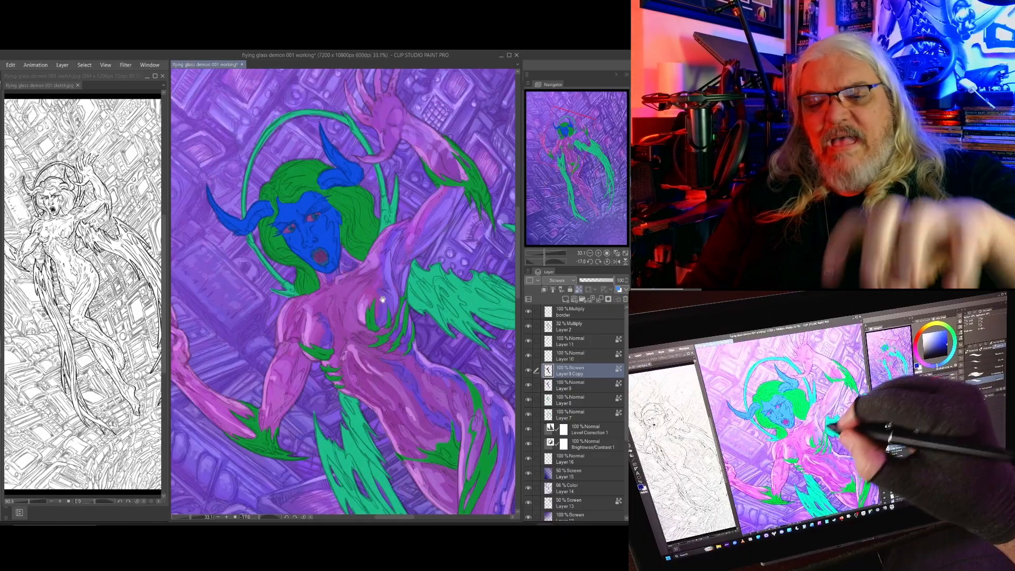
pyautogui.moveTo(383, 300); pyautogui.dragTo(407, 255)
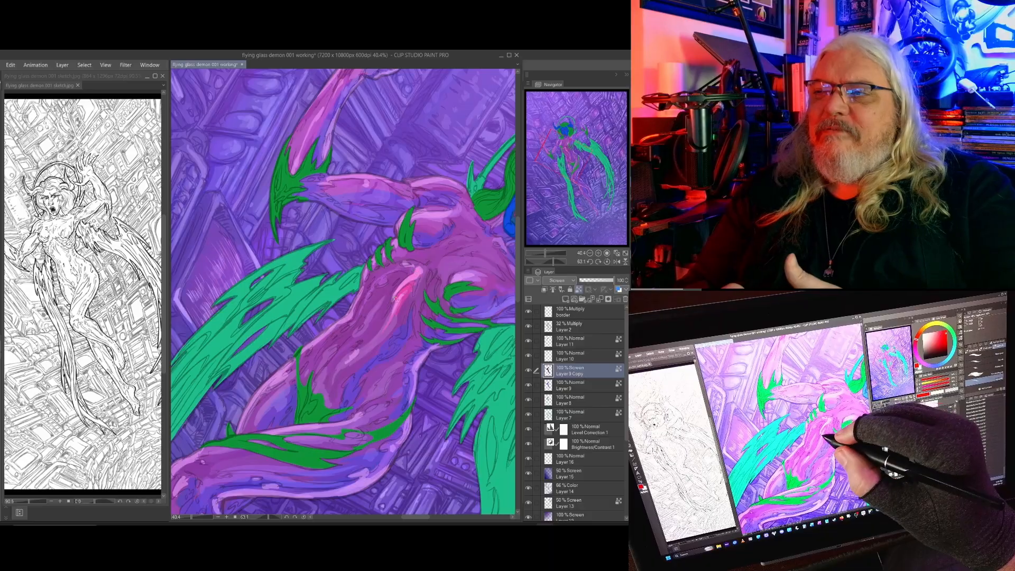
# Add bright pink and red highlights to the demon's torso, arms, legs and feet on the Screen-mode Layer 9 Copy.
pyautogui.moveTo(445, 274); pyautogui.dragTo(393, 315)
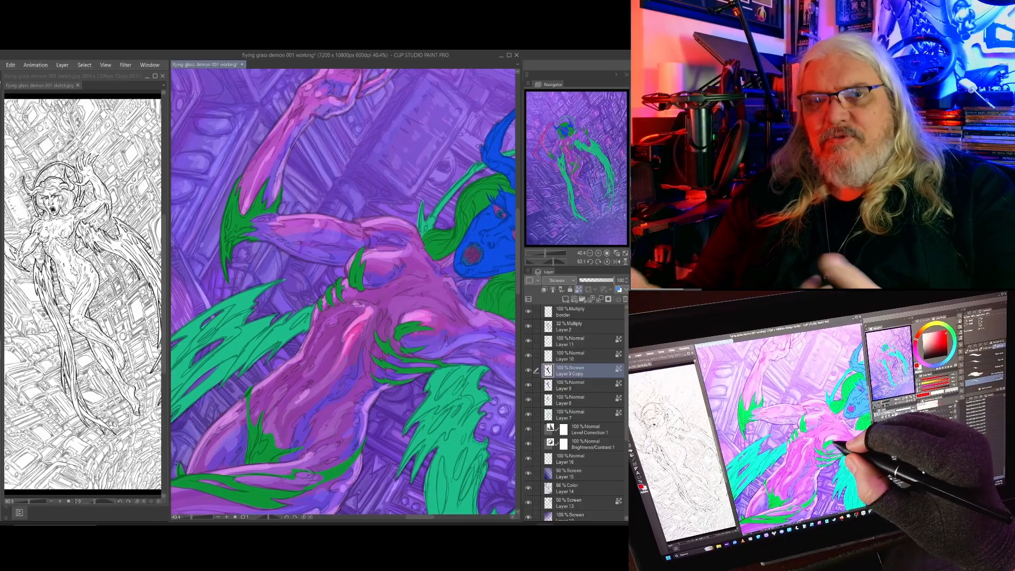
pyautogui.moveTo(416, 331); pyautogui.dragTo(384, 375)
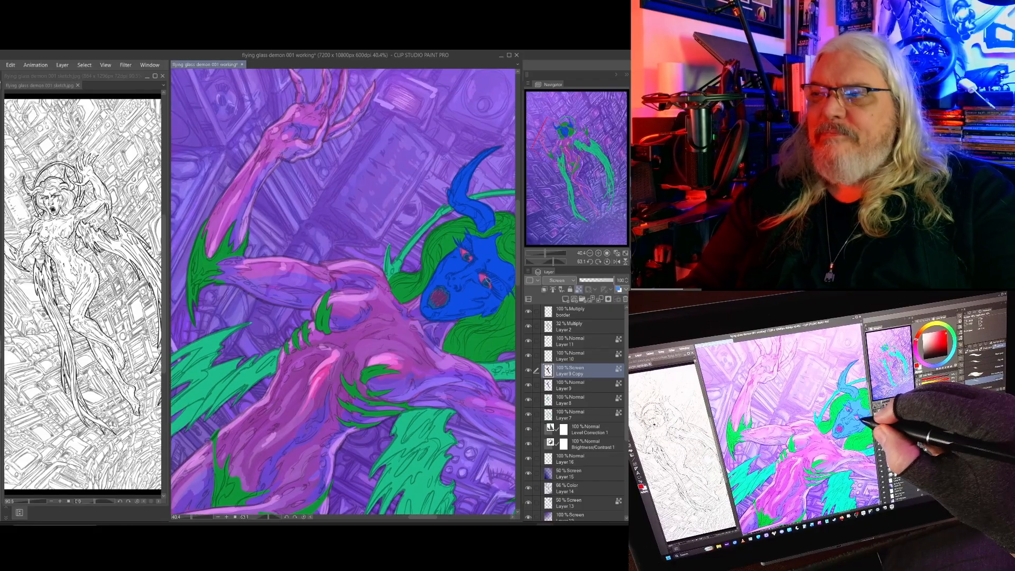
pyautogui.moveTo(407, 276); pyautogui.dragTo(468, 251)
pyautogui.moveTo(365, 319); pyautogui.dragTo(388, 290)
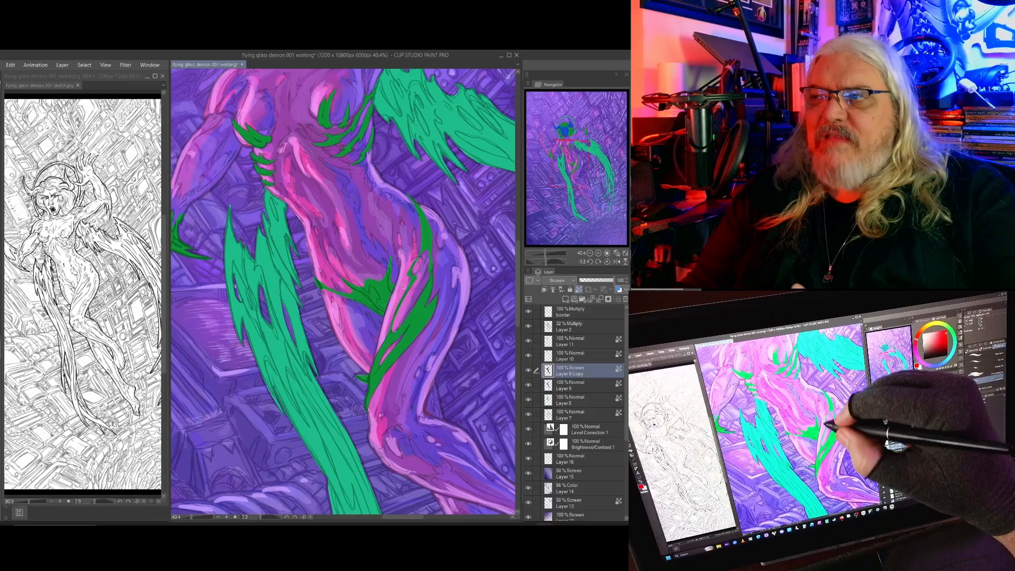
pyautogui.moveTo(361, 217); pyautogui.dragTo(426, 315)
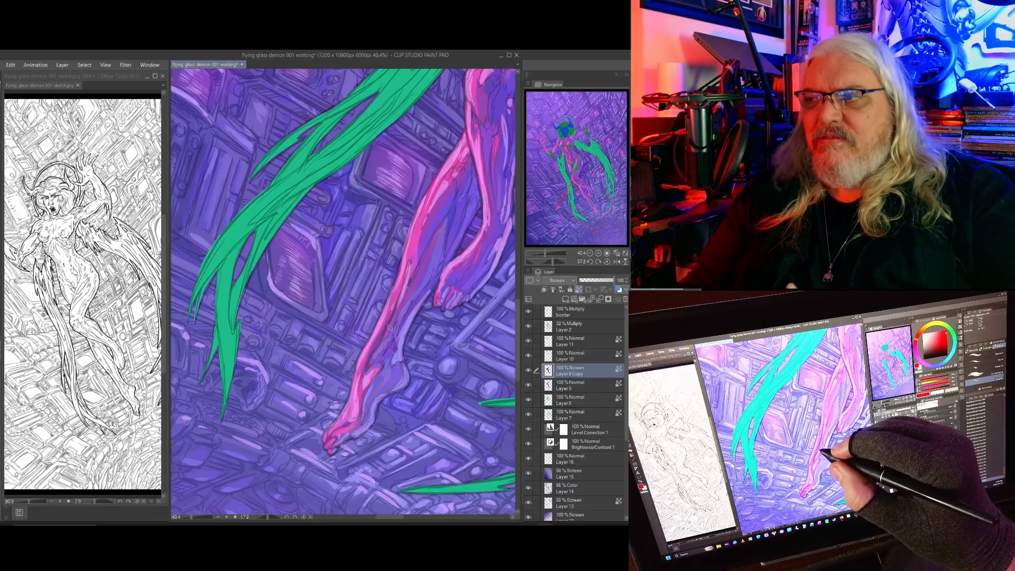
pyautogui.moveTo(428, 273)
pyautogui.mouseDown()
pyautogui.moveTo(404, 333)
pyautogui.moveTo(275, 433)
pyautogui.mouseUp()
pyautogui.moveTo(425, 333); pyautogui.dragTo(398, 384)
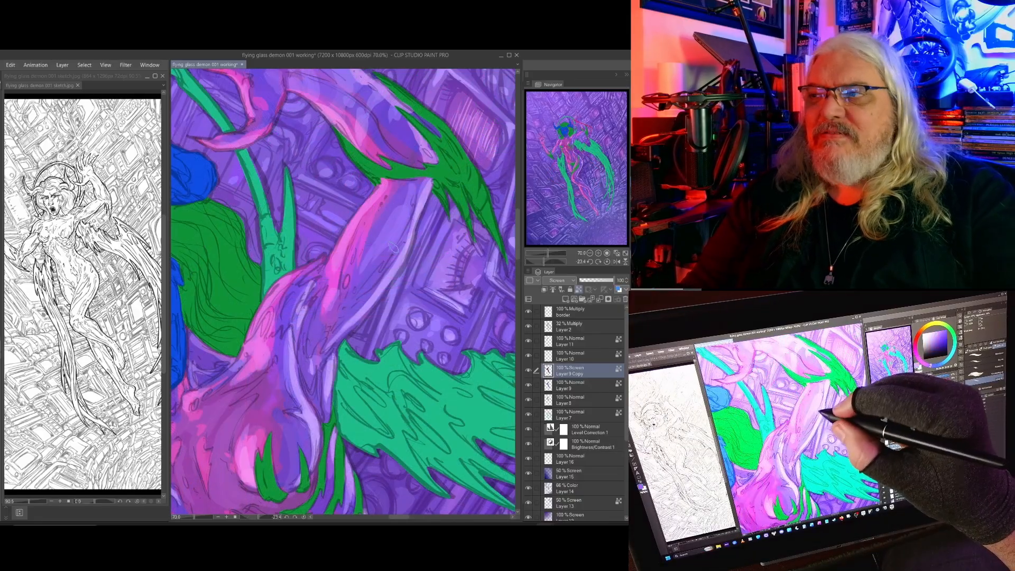
# Paint light blue-violet highlights along the shadow side of the demon's raised arm and hand on Layer 9 Copy.
pyautogui.moveTo(392, 247); pyautogui.dragTo(415, 188)
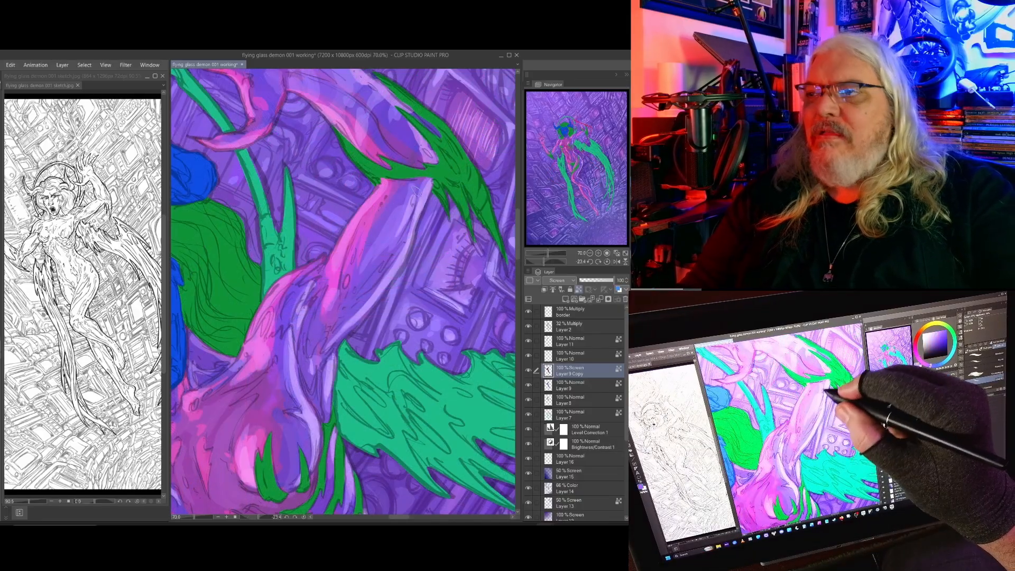
pyautogui.moveTo(387, 257); pyautogui.dragTo(379, 351)
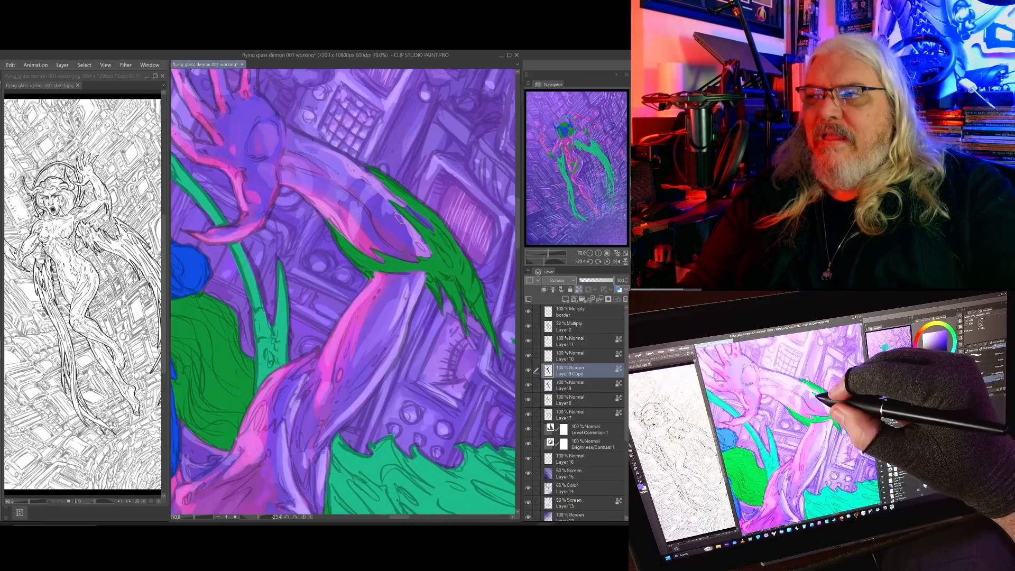
pyautogui.moveTo(435, 239); pyautogui.dragTo(486, 322)
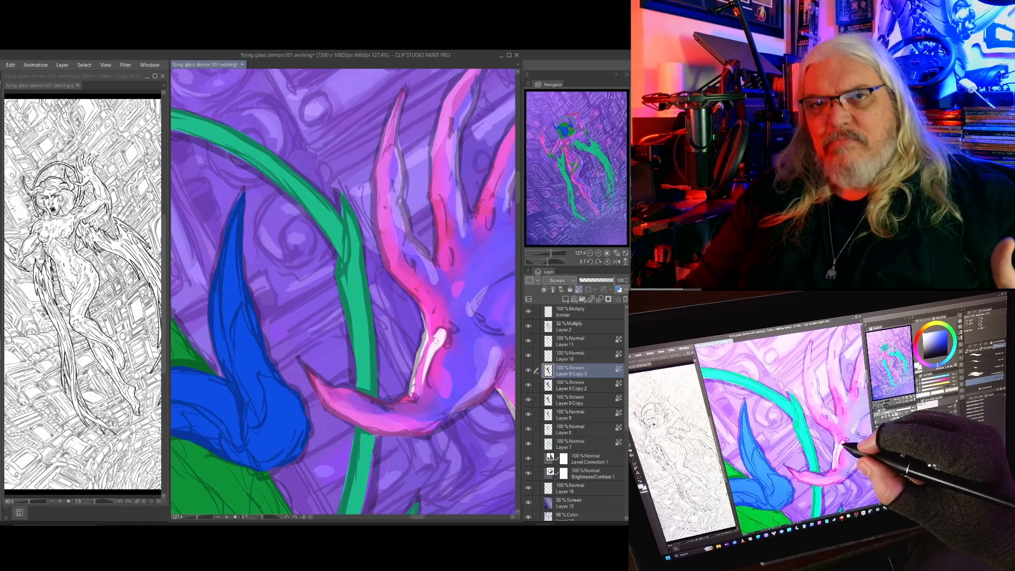
# Paint near-white highlights on the demon's raised hand, shoulder, arm and torso on the Screen-mode Layer 9 Copy 3.
pyautogui.moveTo(419, 318); pyautogui.dragTo(429, 386)
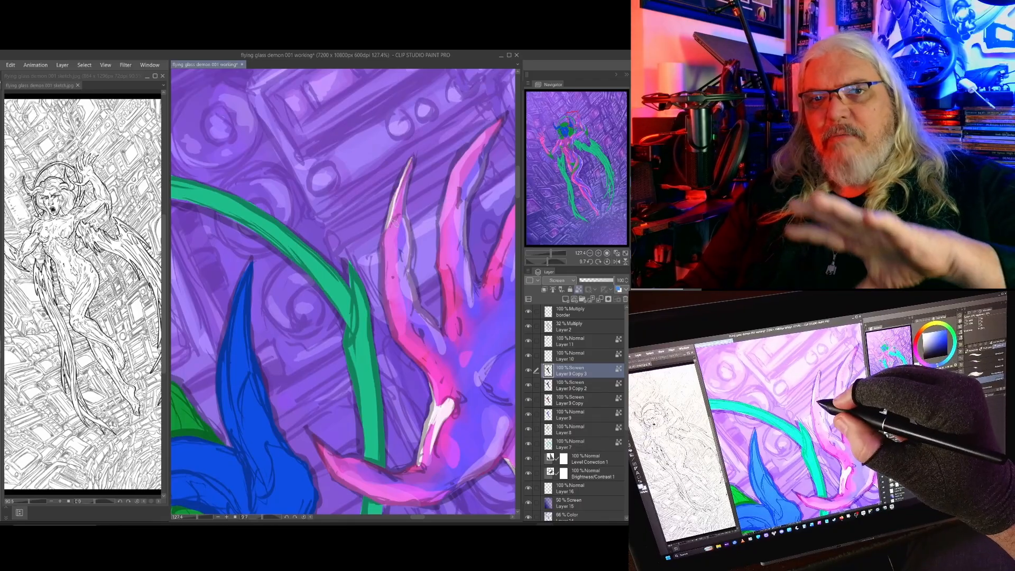
pyautogui.moveTo(394, 221)
pyautogui.mouseDown()
pyautogui.moveTo(384, 282)
pyautogui.moveTo(381, 257)
pyautogui.moveTo(392, 341)
pyautogui.moveTo(413, 335)
pyautogui.moveTo(406, 296)
pyautogui.moveTo(390, 292)
pyautogui.moveTo(425, 343)
pyautogui.mouseUp()
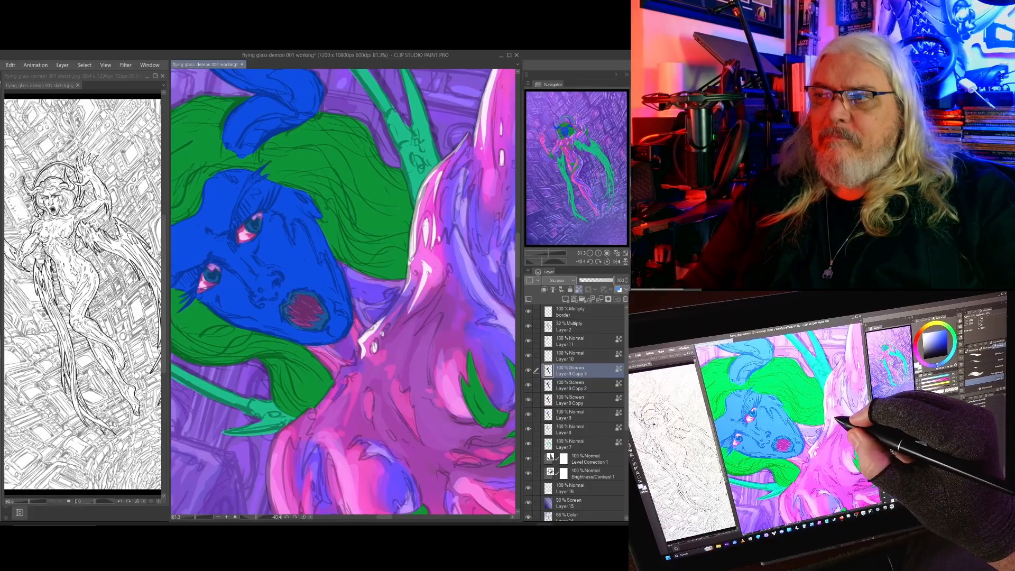
pyautogui.moveTo(451, 289); pyautogui.dragTo(382, 387)
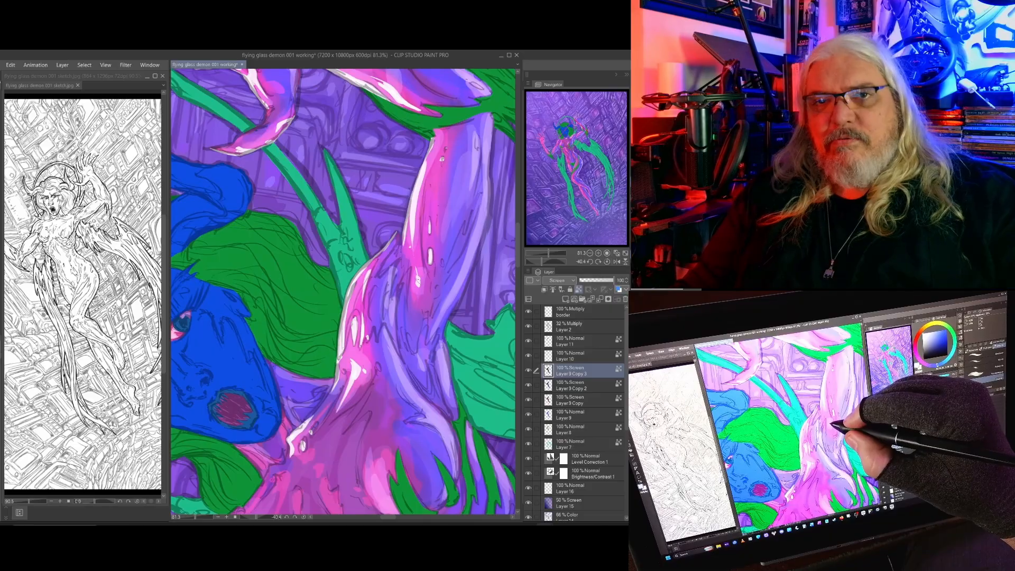
pyautogui.moveTo(442, 159); pyautogui.dragTo(437, 246)
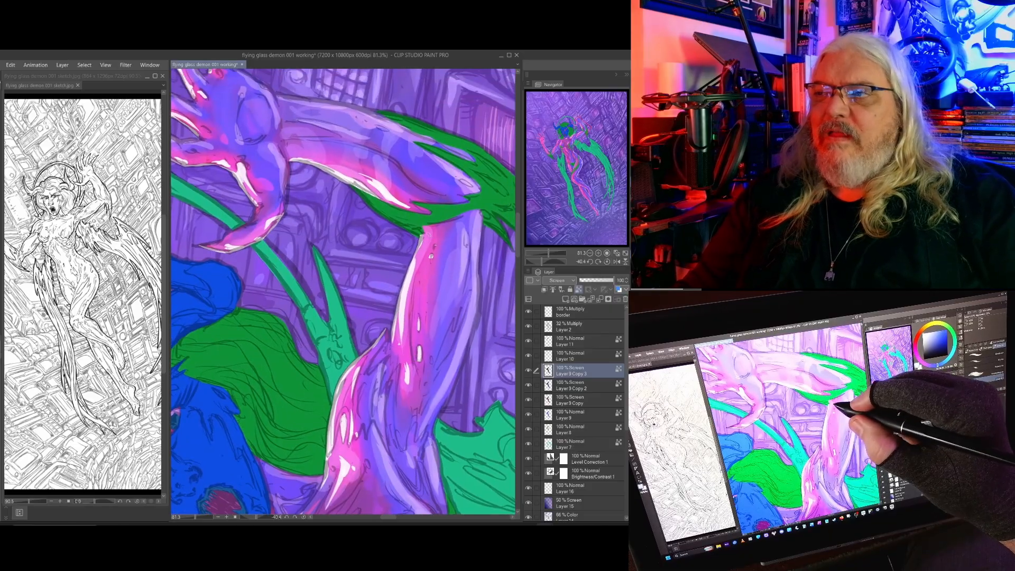
pyautogui.moveTo(412, 476); pyautogui.dragTo(390, 243)
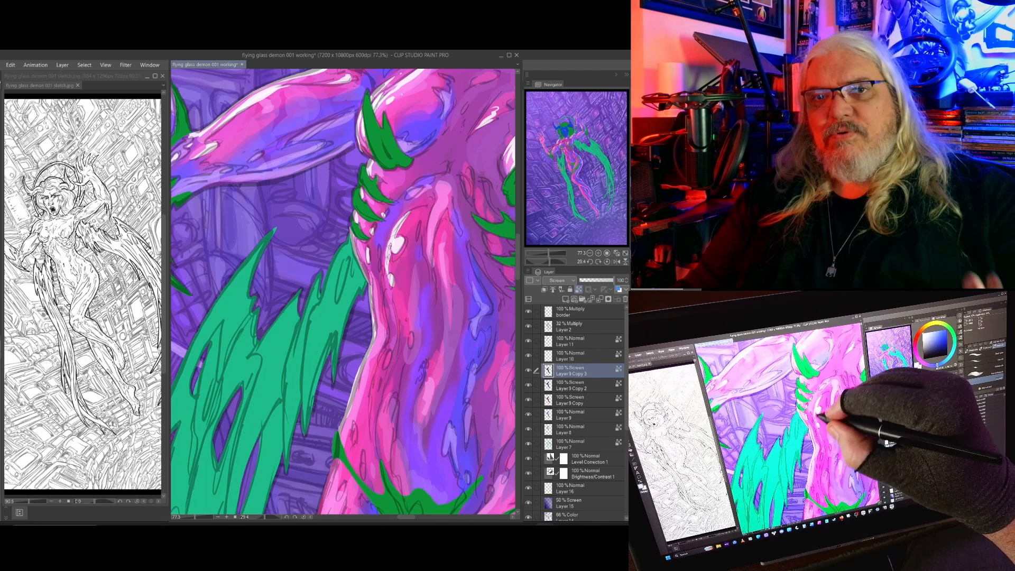
pyautogui.moveTo(394, 301); pyautogui.dragTo(398, 247)
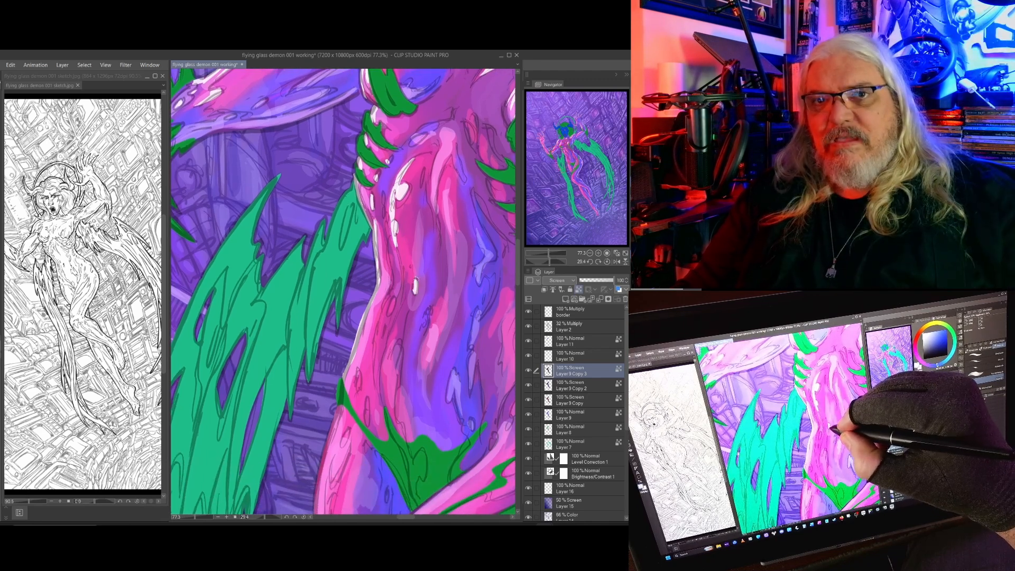
pyautogui.moveTo(444, 195); pyautogui.dragTo(432, 256)
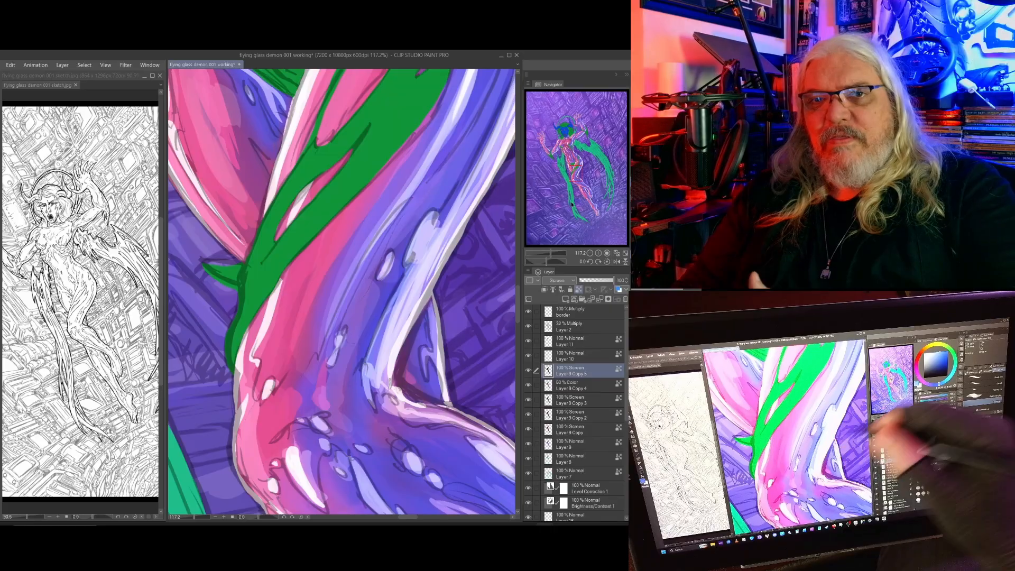
# Hide the Layer 2 line art and paint light blue-violet highlights around the demon's knee and shin on the Screen-mode Layer 9 Copy 5.
pyautogui.click(528, 326)
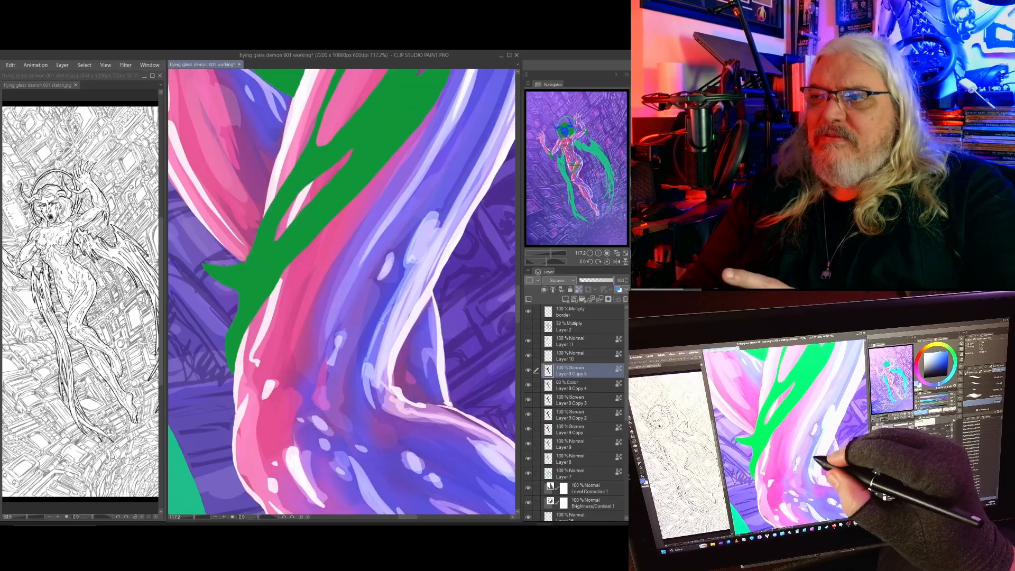
pyautogui.moveTo(374, 347); pyautogui.dragTo(362, 370)
pyautogui.moveTo(391, 310); pyautogui.dragTo(381, 365)
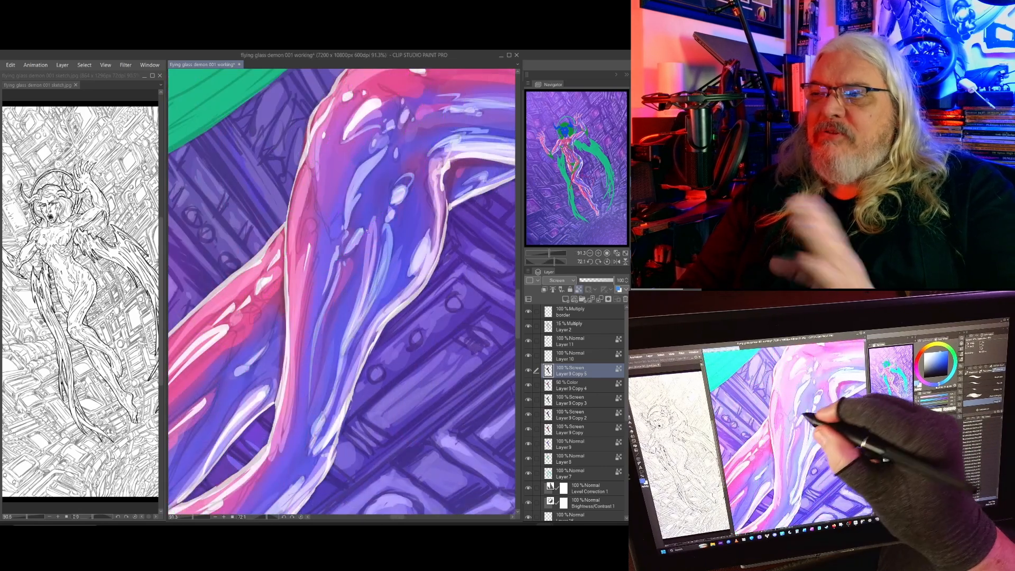
pyautogui.moveTo(334, 243); pyautogui.dragTo(359, 321)
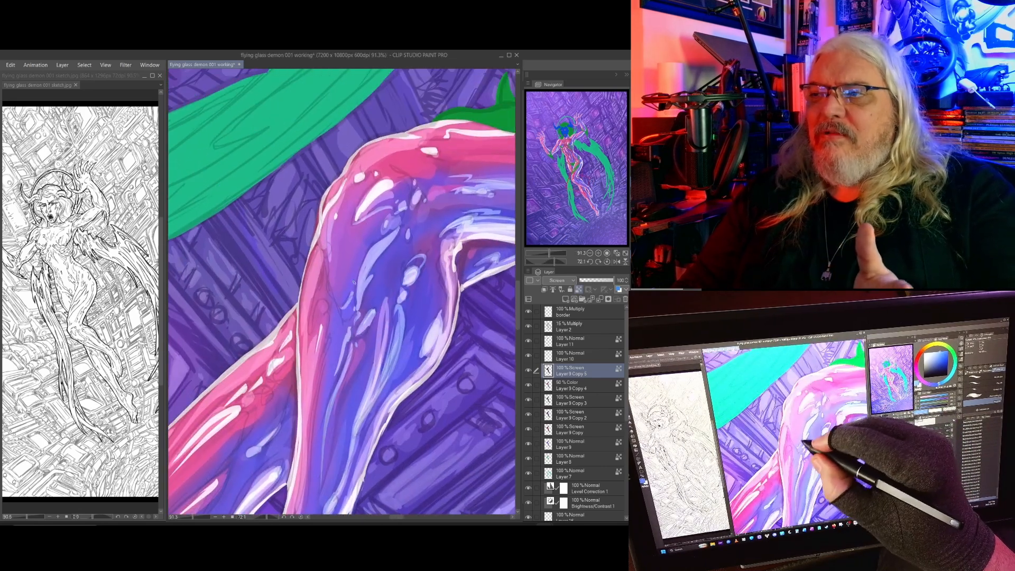
pyautogui.moveTo(361, 268); pyautogui.dragTo(353, 290)
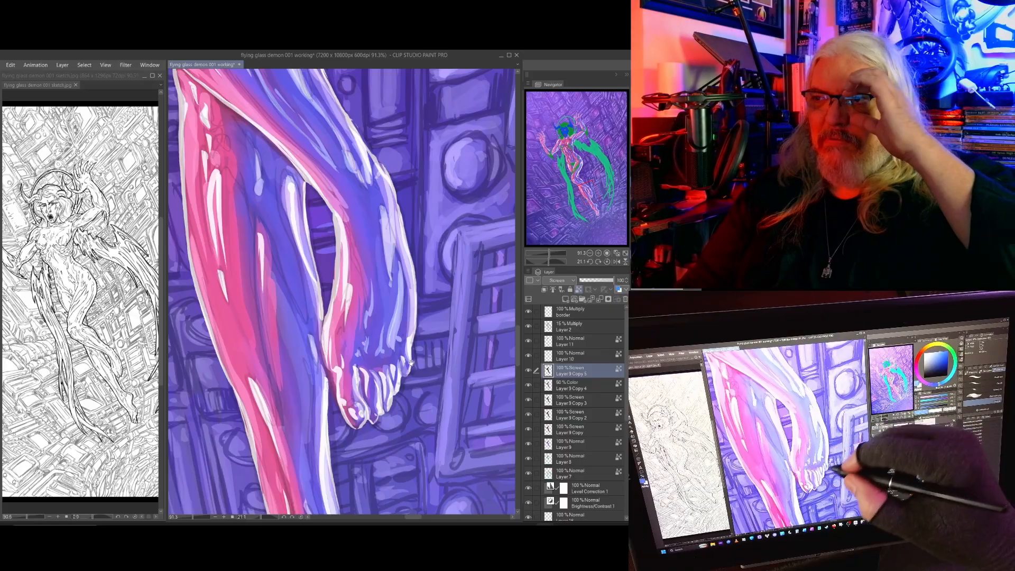
# Add pale blue and white highlights along the demon's calves, ankle and feet on Layer 9 Copy 5.
pyautogui.moveTo(405, 374); pyautogui.dragTo(428, 251)
pyautogui.moveTo(369, 310); pyautogui.dragTo(385, 324)
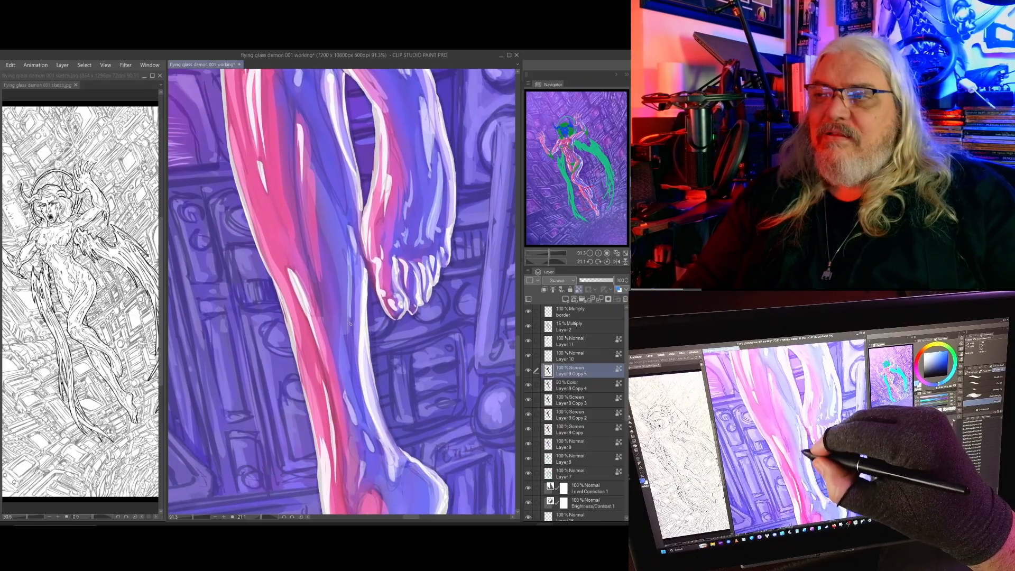
pyautogui.moveTo(393, 365); pyautogui.dragTo(373, 283)
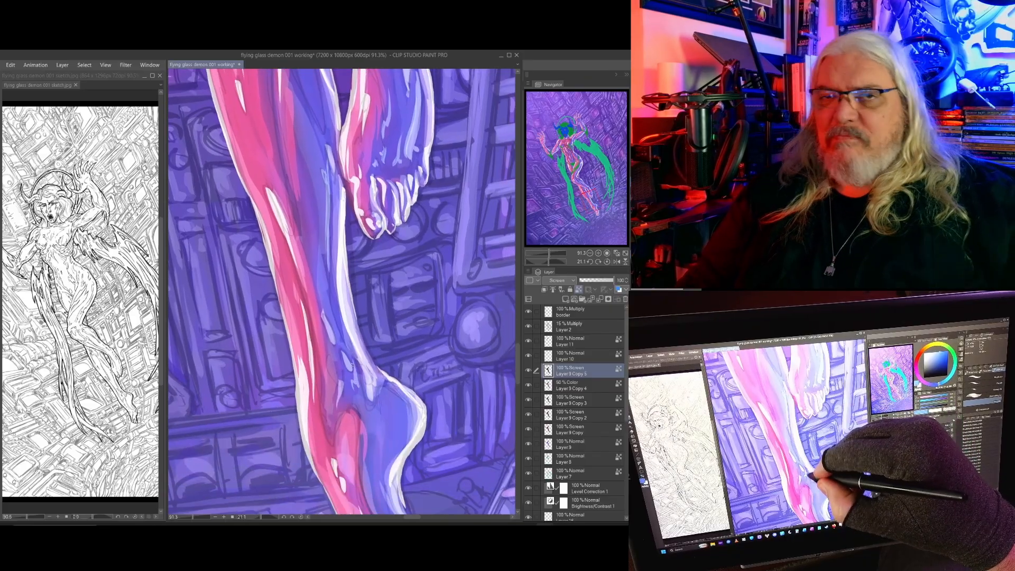
pyautogui.moveTo(355, 383); pyautogui.dragTo(343, 283)
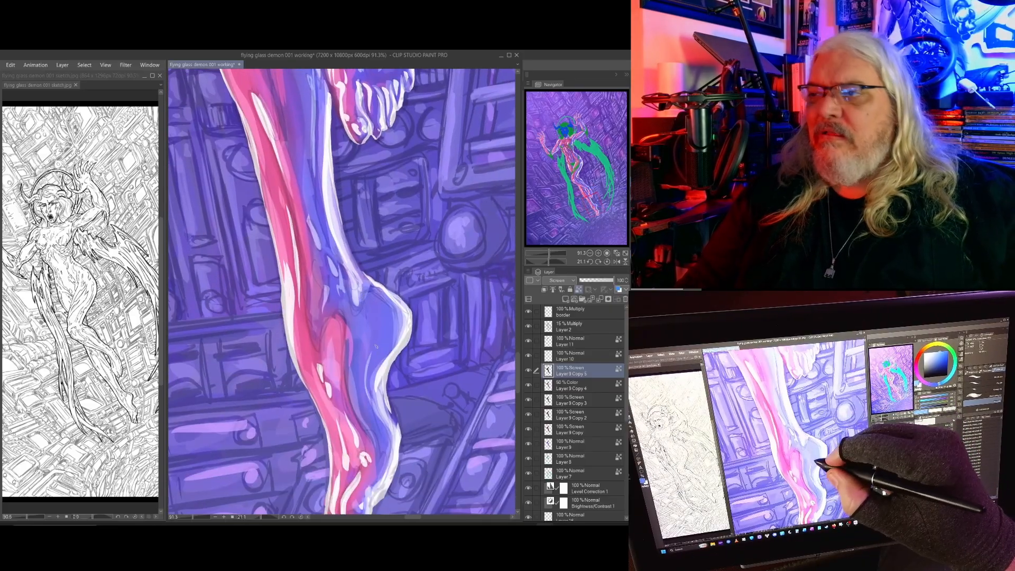
pyautogui.moveTo(375, 347); pyautogui.dragTo(366, 373)
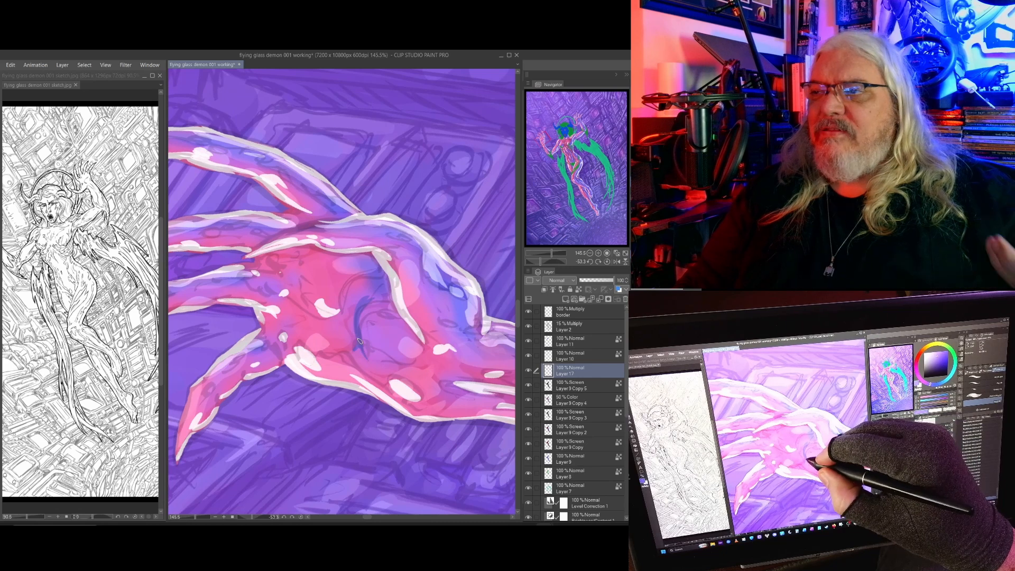
# Paint curved blue shading strokes in the palm of the demon's outstretched hand on the Normal-mode Layer 17.
pyautogui.moveTo(360, 343)
pyautogui.mouseDown()
pyautogui.moveTo(354, 315)
pyautogui.moveTo(371, 294)
pyautogui.moveTo(351, 316)
pyautogui.moveTo(352, 347)
pyautogui.moveTo(364, 291)
pyautogui.mouseUp()
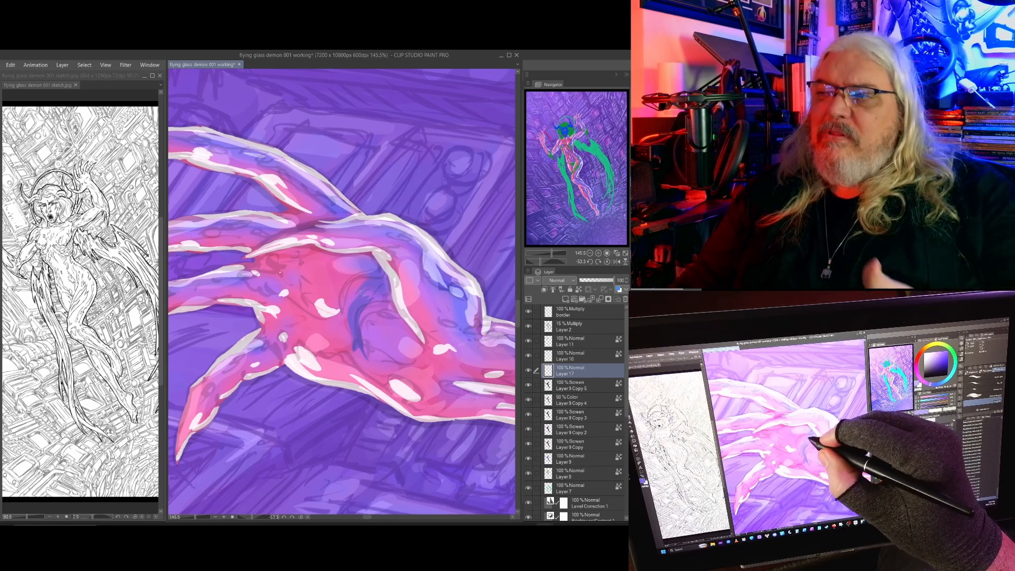
pyautogui.moveTo(344, 297); pyautogui.dragTo(375, 270)
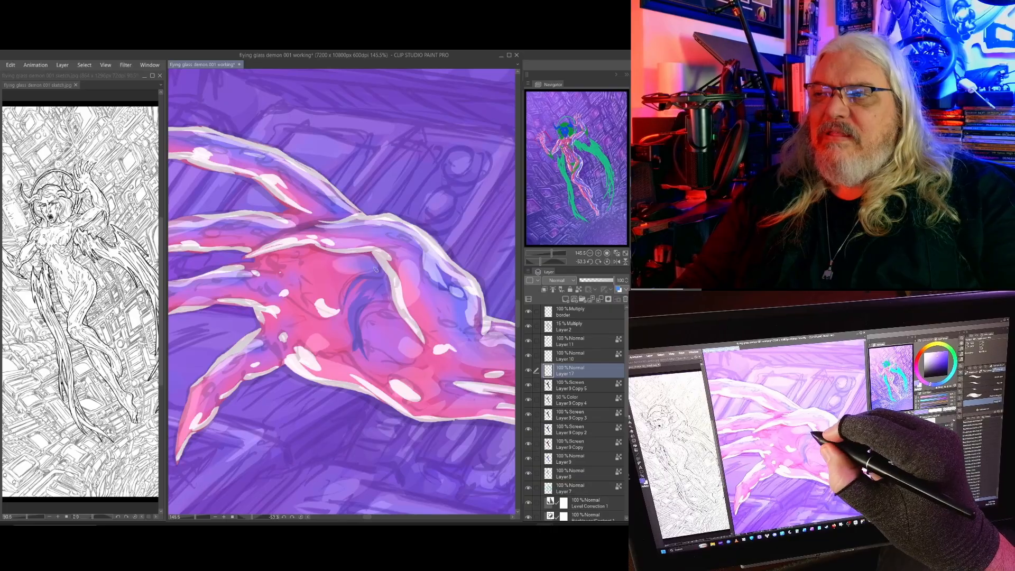
pyautogui.moveTo(401, 336)
pyautogui.mouseDown()
pyautogui.moveTo(355, 338)
pyautogui.moveTo(338, 369)
pyautogui.mouseUp()
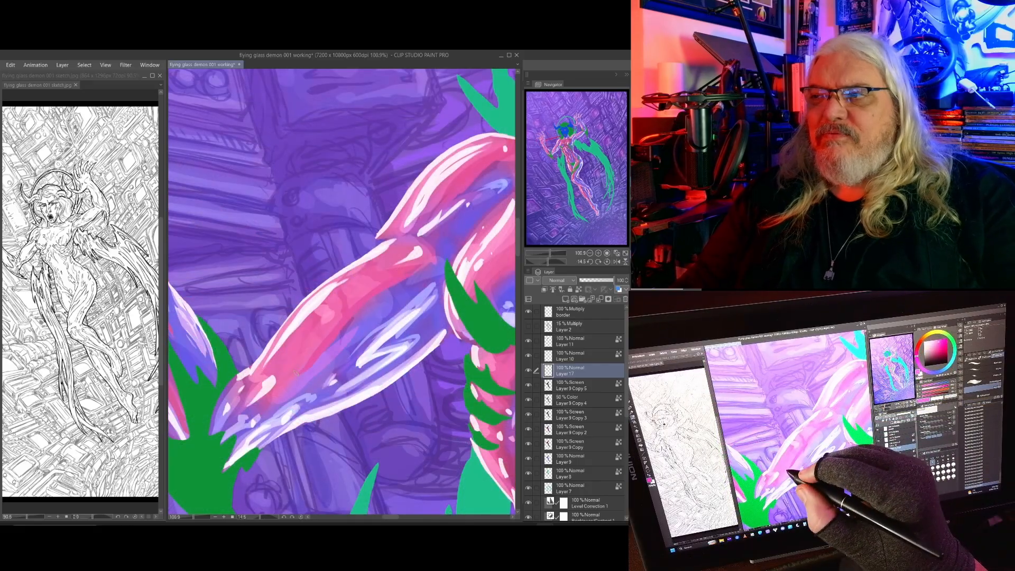
# Blend the pink and violet transition along the demon's lowered upper arm on Layer 17, using colours sampled from the arm.
pyautogui.moveTo(296, 373); pyautogui.dragTo(379, 283)
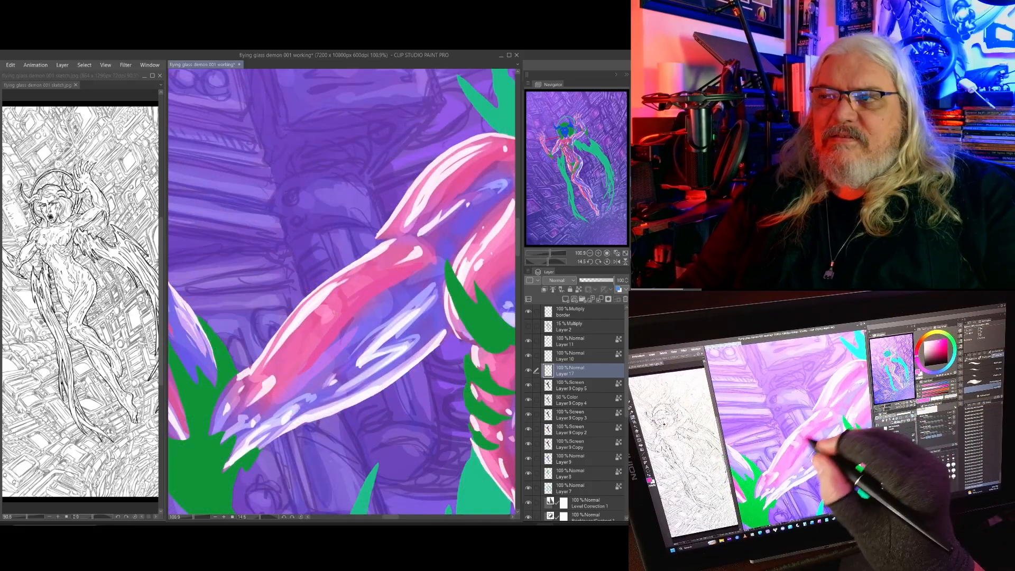
pyautogui.keyDown('alt'); pyautogui.click(330, 314); pyautogui.keyUp('alt')
pyautogui.moveTo(333, 307)
pyautogui.mouseDown()
pyautogui.moveTo(376, 282)
pyautogui.moveTo(307, 336)
pyautogui.moveTo(319, 315)
pyautogui.mouseUp()
pyautogui.moveTo(369, 280)
pyautogui.mouseDown()
pyautogui.moveTo(332, 302)
pyautogui.moveTo(360, 320)
pyautogui.moveTo(375, 312)
pyautogui.mouseUp()
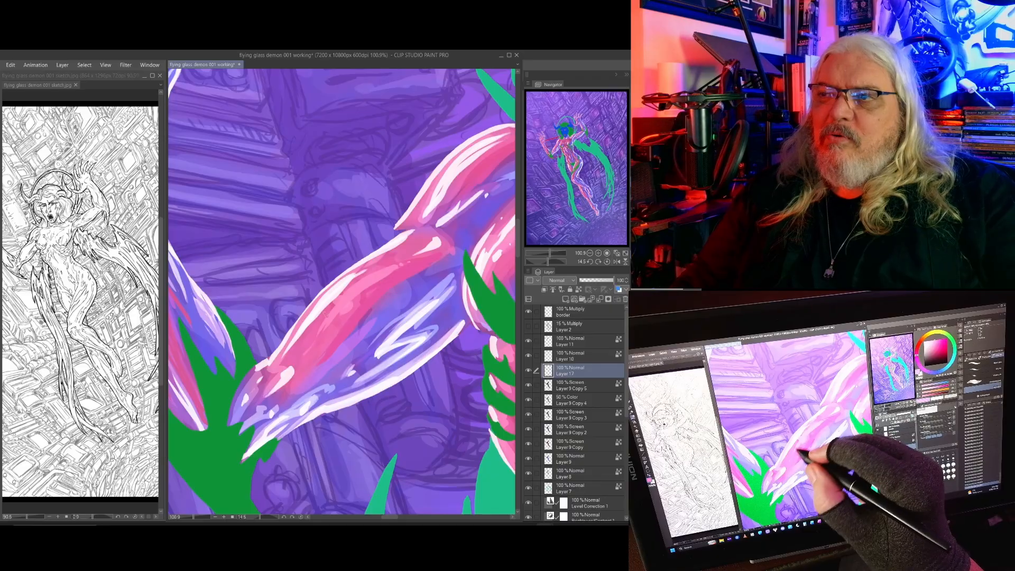
pyautogui.keyDown('alt'); pyautogui.click(323, 317); pyautogui.keyUp('alt')
pyautogui.moveTo(353, 280); pyautogui.dragTo(307, 334)
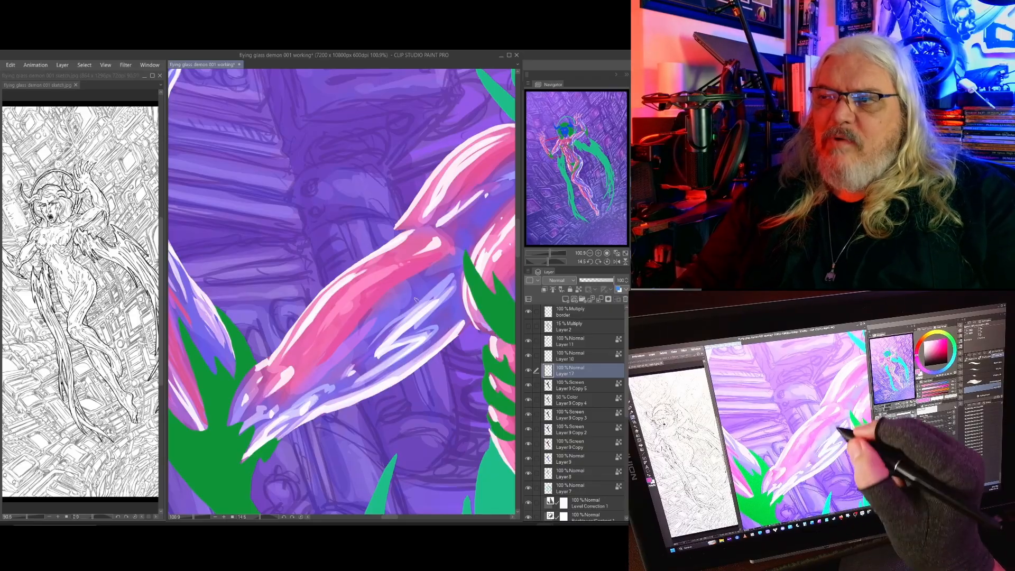
pyautogui.moveTo(378, 312)
pyautogui.mouseDown()
pyautogui.moveTo(361, 284)
pyautogui.moveTo(417, 249)
pyautogui.mouseUp()
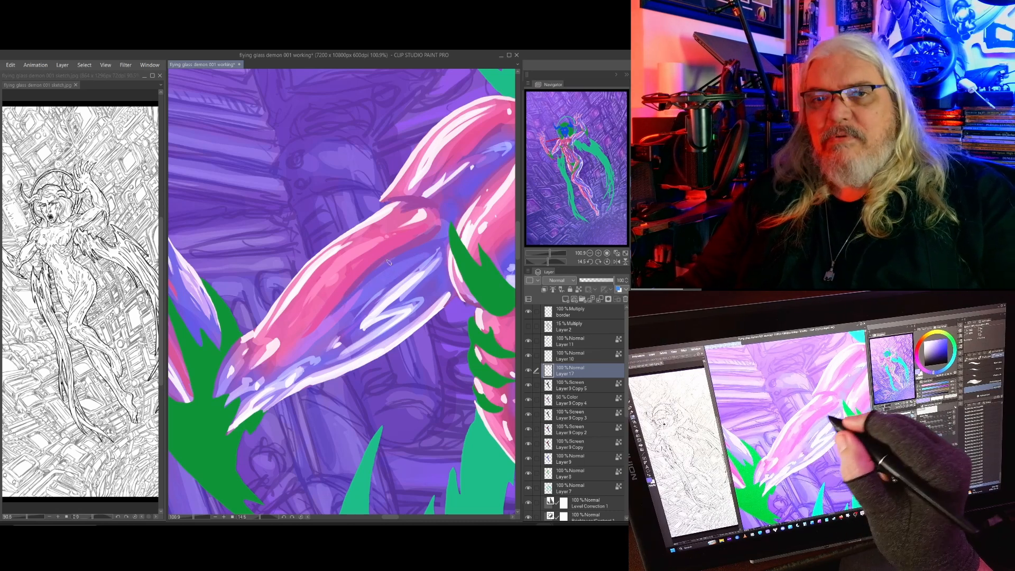
pyautogui.moveTo(316, 334); pyautogui.dragTo(364, 292)
pyautogui.keyDown('alt'); pyautogui.click(341, 312); pyautogui.keyUp('alt')
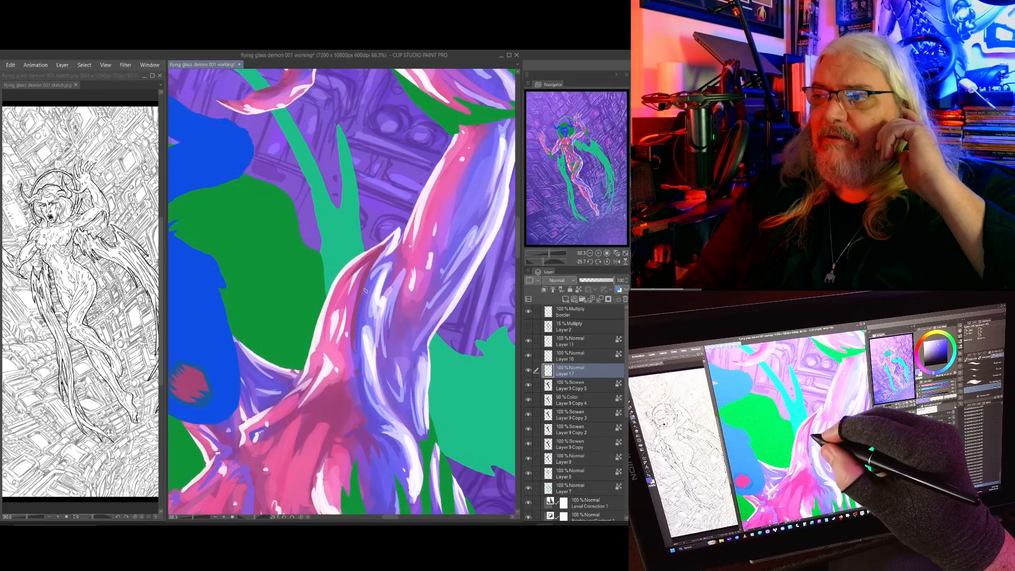
# Paint sampled pink and violet blending strokes on the demon's raised-arm shoulder, upper chest and wrist on Layer 17.
pyautogui.moveTo(363, 294); pyautogui.dragTo(386, 254)
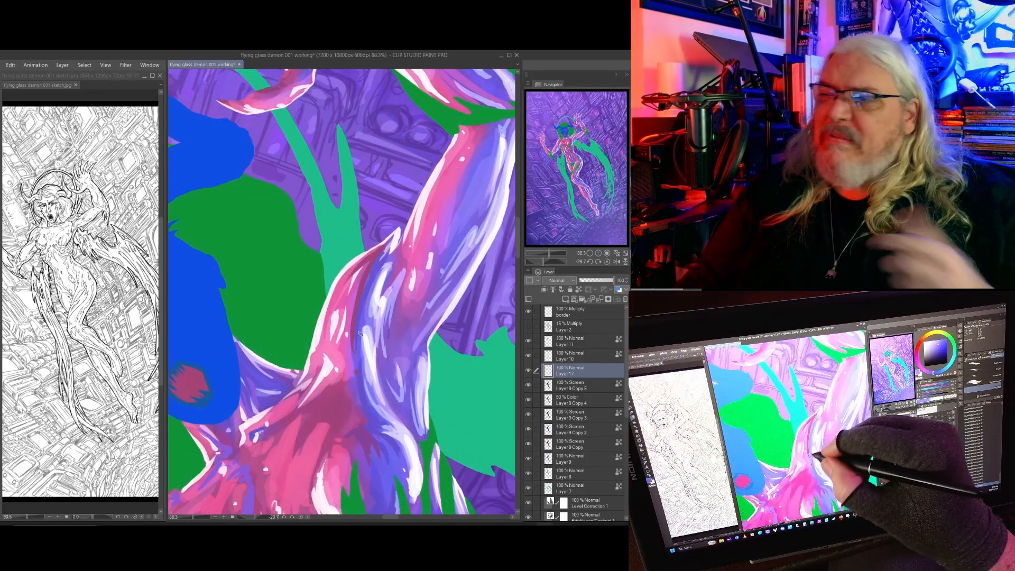
pyautogui.moveTo(360, 354); pyautogui.dragTo(379, 282)
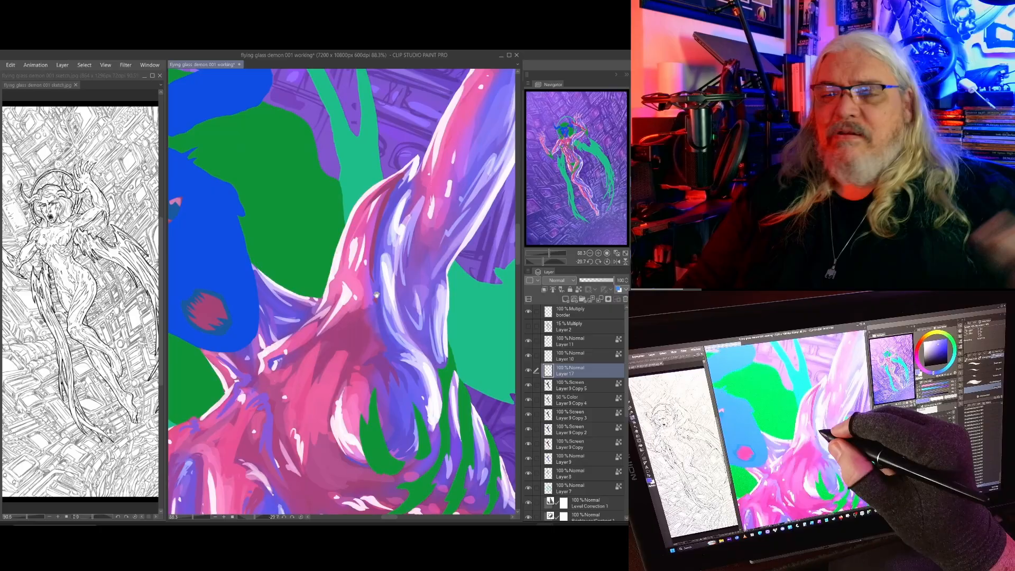
pyautogui.keyDown('alt'); pyautogui.click(334, 320); pyautogui.keyUp('alt')
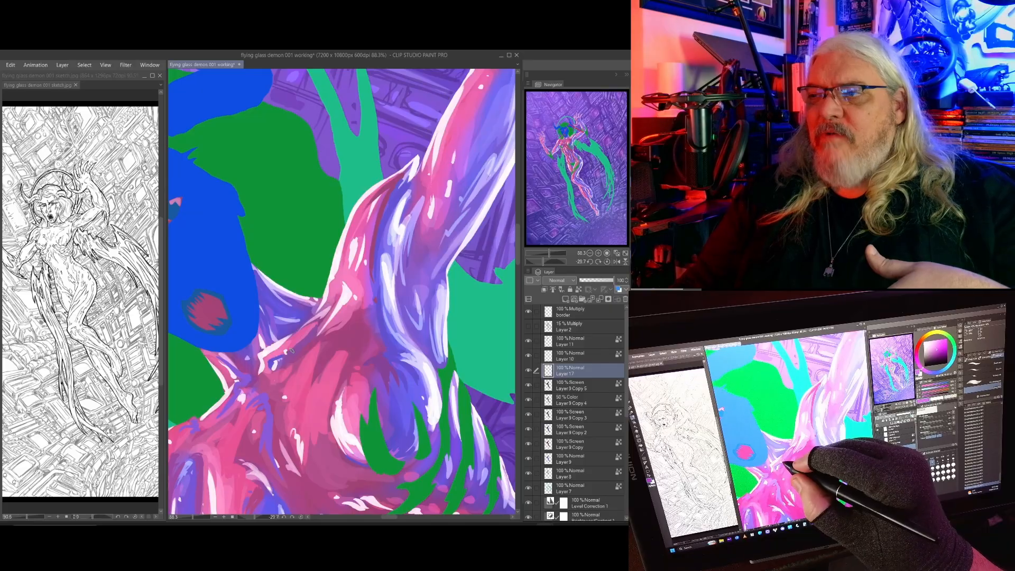
pyautogui.moveTo(378, 308); pyautogui.dragTo(385, 358)
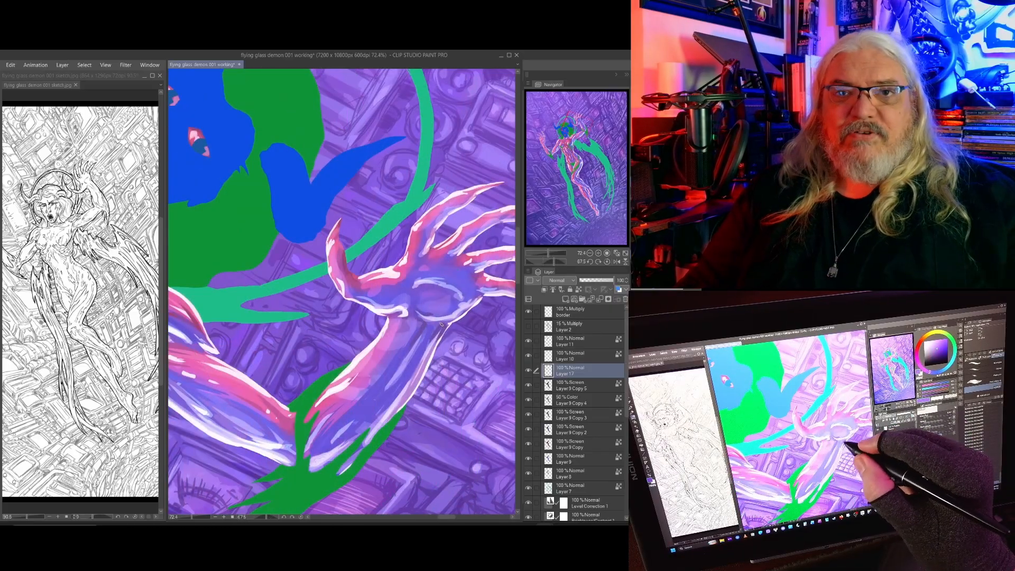
pyautogui.moveTo(413, 324); pyautogui.dragTo(428, 316)
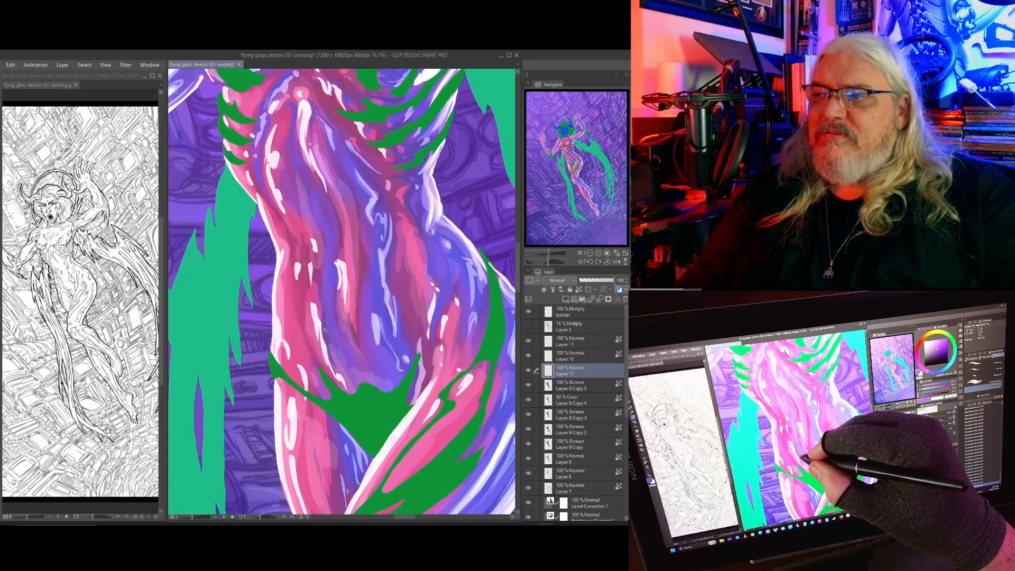
# Refine the pink and violet shading on the demon's abdomen and along the bent leg below the knee on Layer 17.
pyautogui.moveTo(329, 322); pyautogui.dragTo(352, 349)
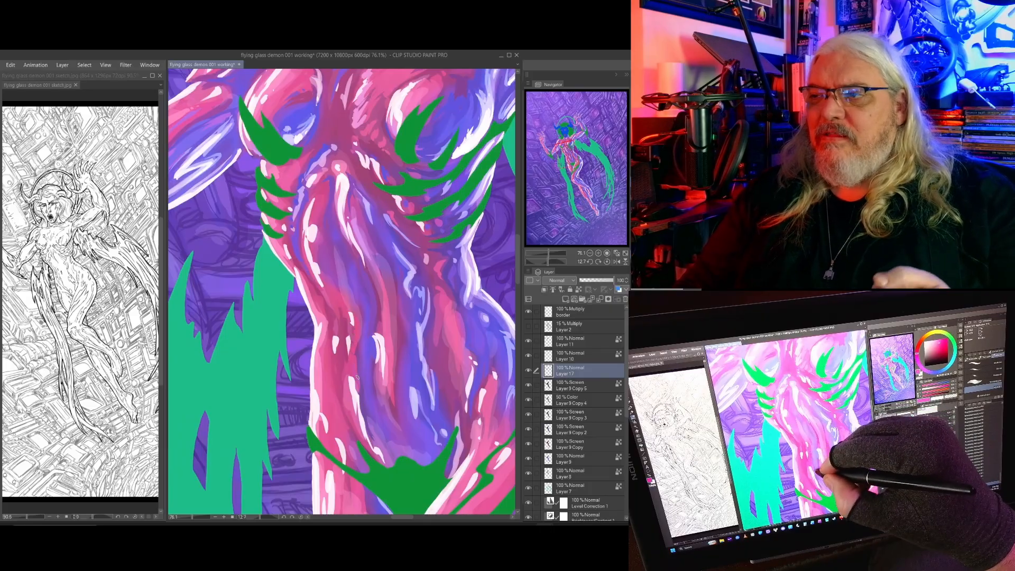
pyautogui.moveTo(344, 296); pyautogui.dragTo(360, 336)
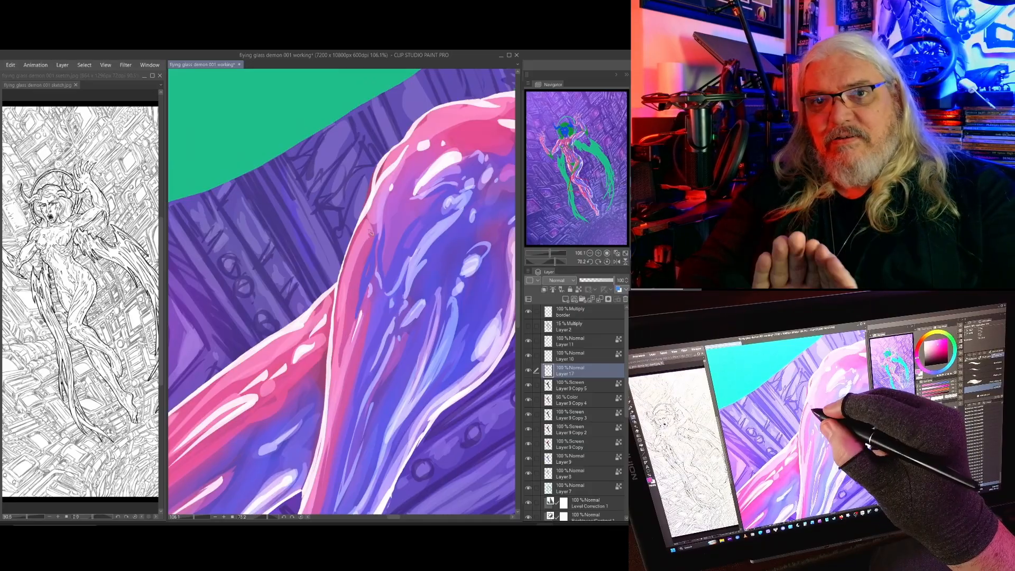
pyautogui.moveTo(370, 232); pyautogui.dragTo(352, 305)
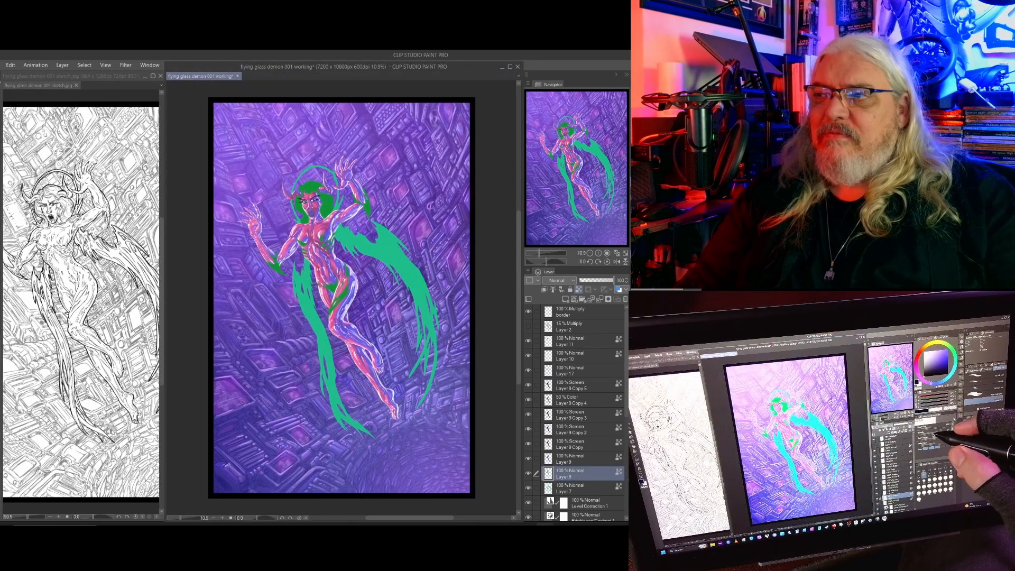
# Fill the green hair and costume shapes on Layer 8 with black, and airbrush soft dark purple over the hip and thigh pieces.
pyautogui.hotkey('alt', 'Delete')
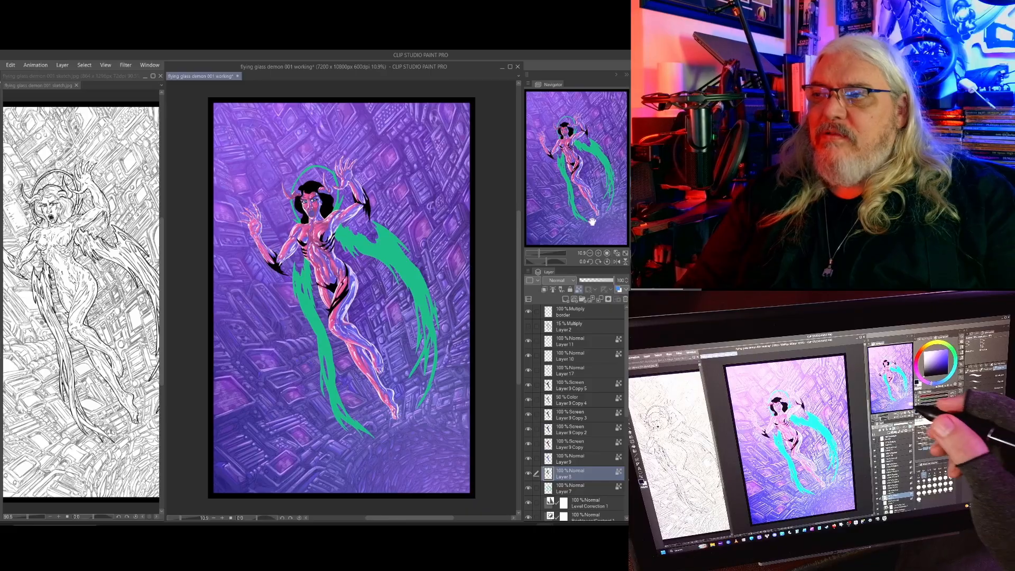
pyautogui.moveTo(341, 243); pyautogui.dragTo(455, 334)
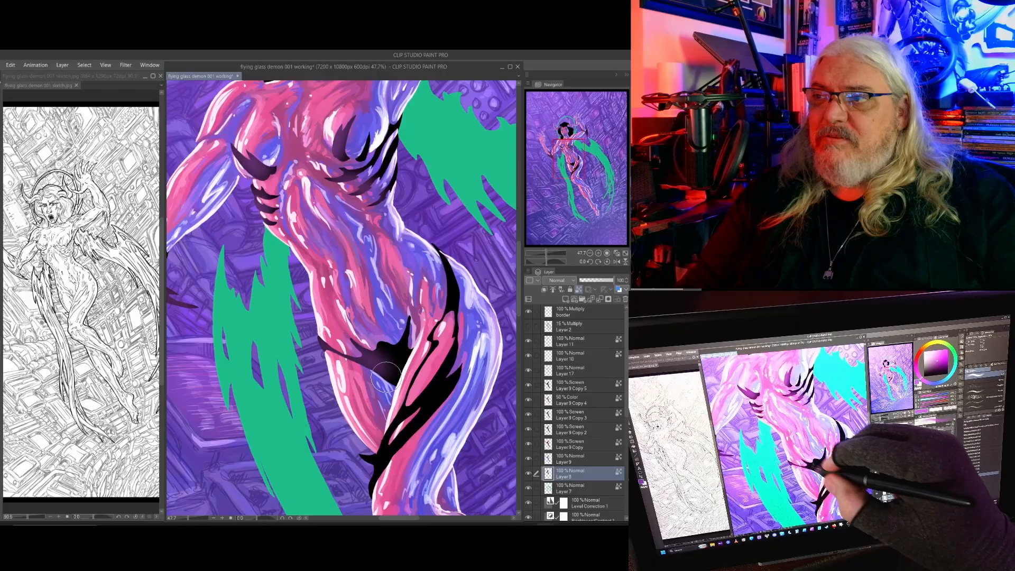
pyautogui.moveTo(385, 377); pyautogui.dragTo(396, 374)
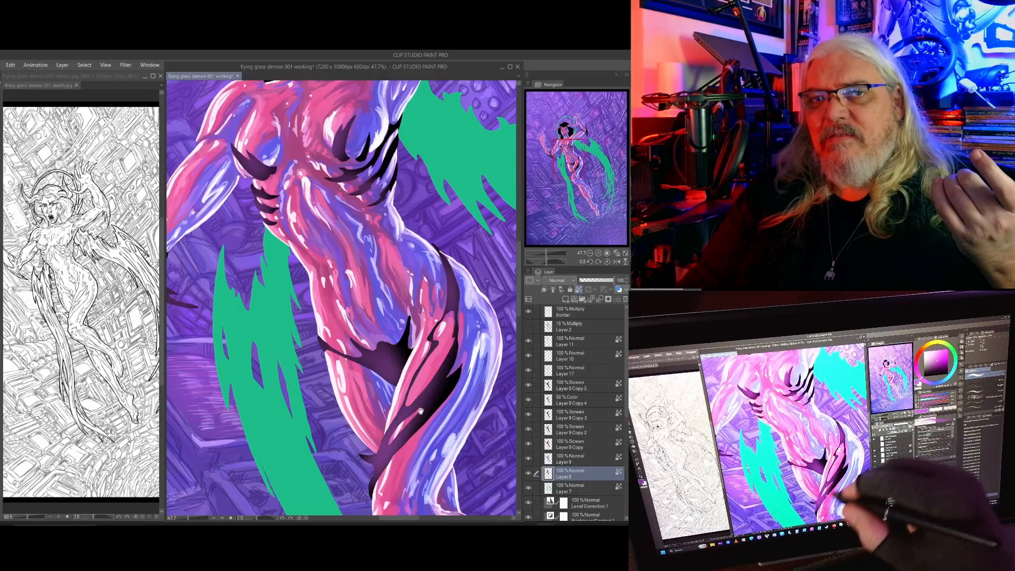
pyautogui.moveTo(421, 411); pyautogui.dragTo(439, 310)
pyautogui.moveTo(425, 357)
pyautogui.mouseDown()
pyautogui.moveTo(441, 293)
pyautogui.moveTo(426, 471)
pyautogui.mouseUp()
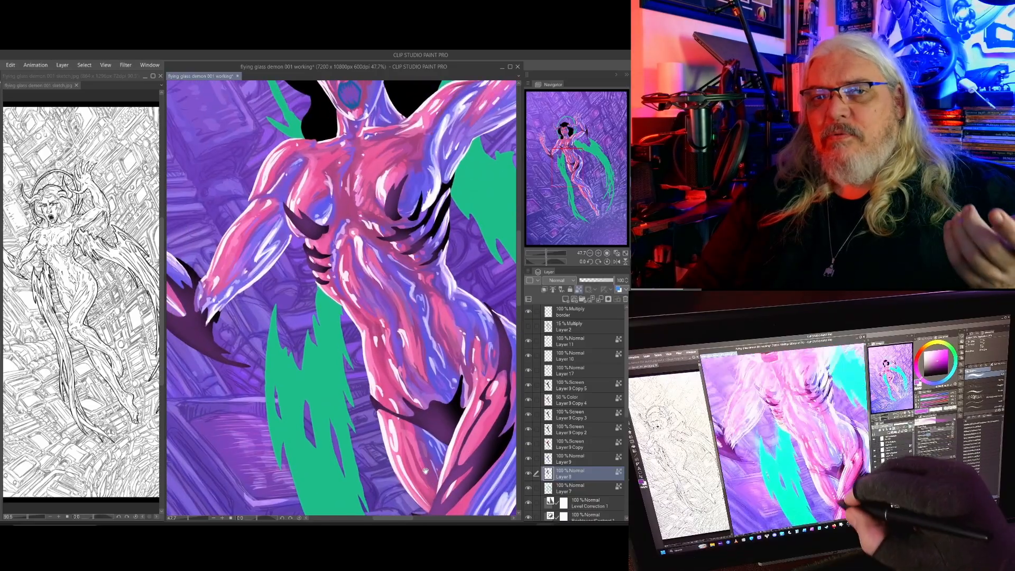
# Paint purple strands over the black hair on Layer 8 and add red streaks across the crown above the forehead.
pyautogui.moveTo(382, 285); pyautogui.dragTo(372, 414)
pyautogui.moveTo(310, 205); pyautogui.dragTo(339, 279)
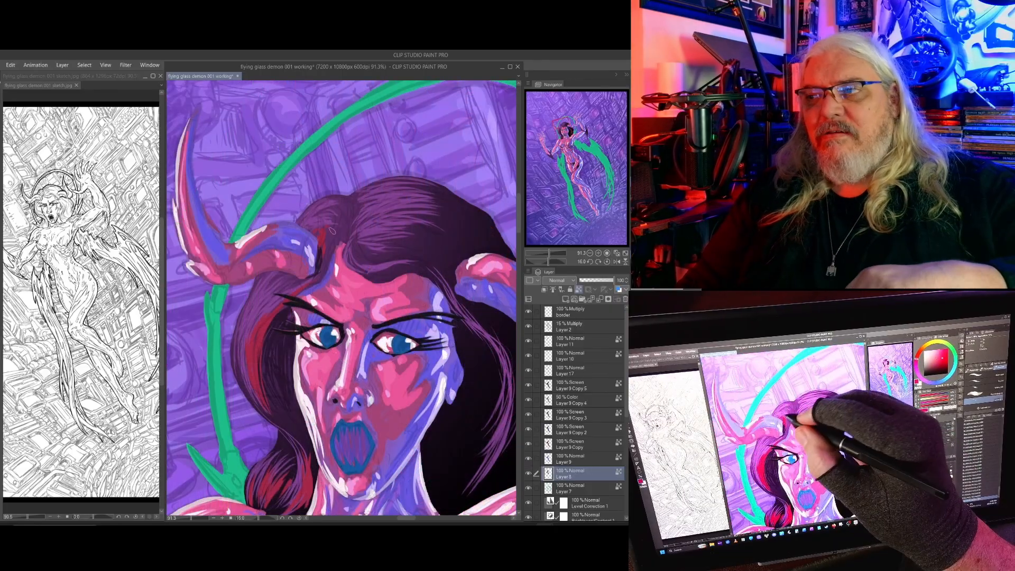
pyautogui.moveTo(332, 231); pyautogui.dragTo(327, 226)
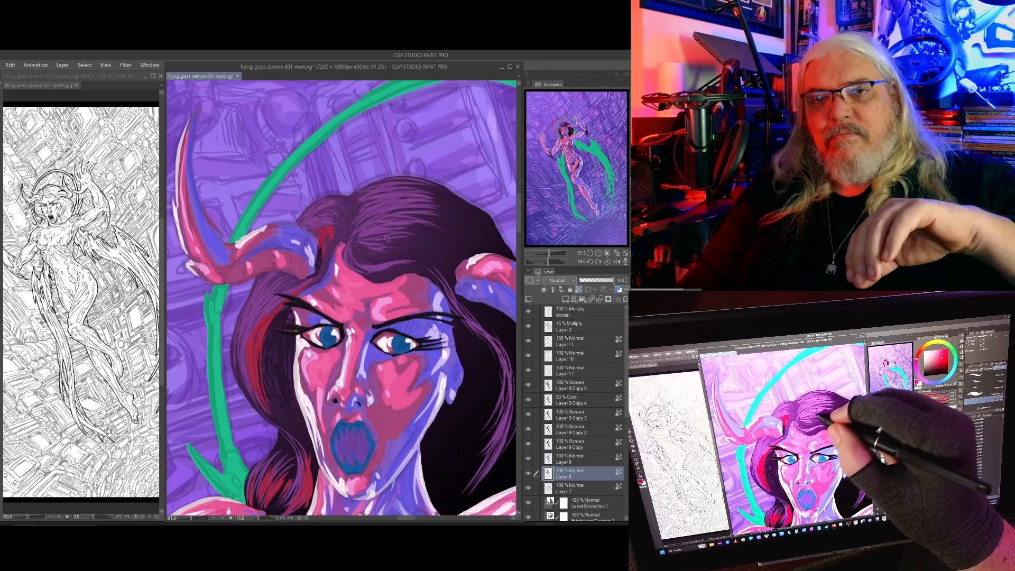
pyautogui.moveTo(408, 243); pyautogui.dragTo(392, 267)
pyautogui.moveTo(434, 352); pyautogui.dragTo(429, 234)
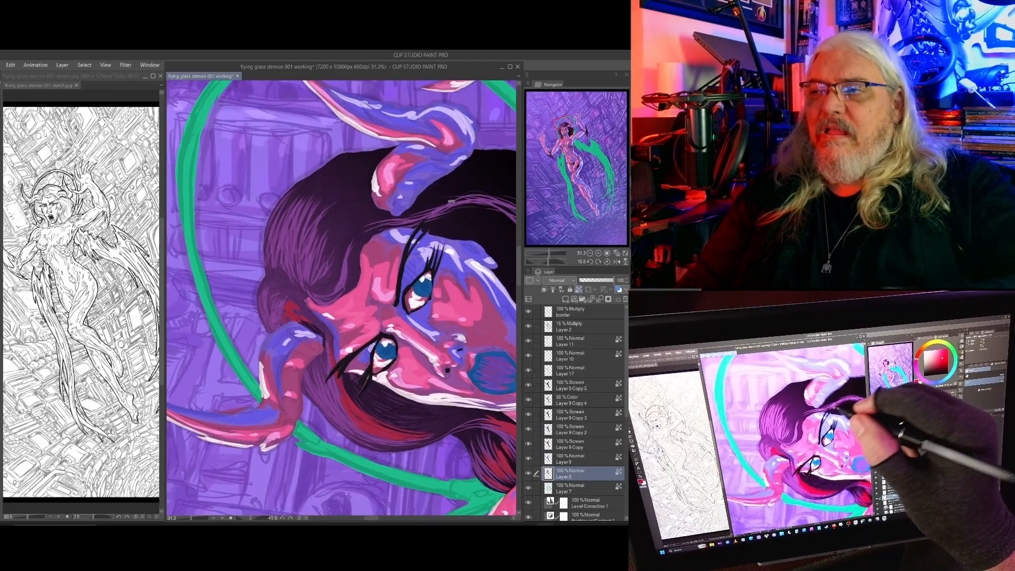
pyautogui.moveTo(334, 226)
pyautogui.mouseDown()
pyautogui.moveTo(315, 271)
pyautogui.moveTo(338, 241)
pyautogui.moveTo(318, 284)
pyautogui.moveTo(339, 233)
pyautogui.moveTo(323, 283)
pyautogui.mouseUp()
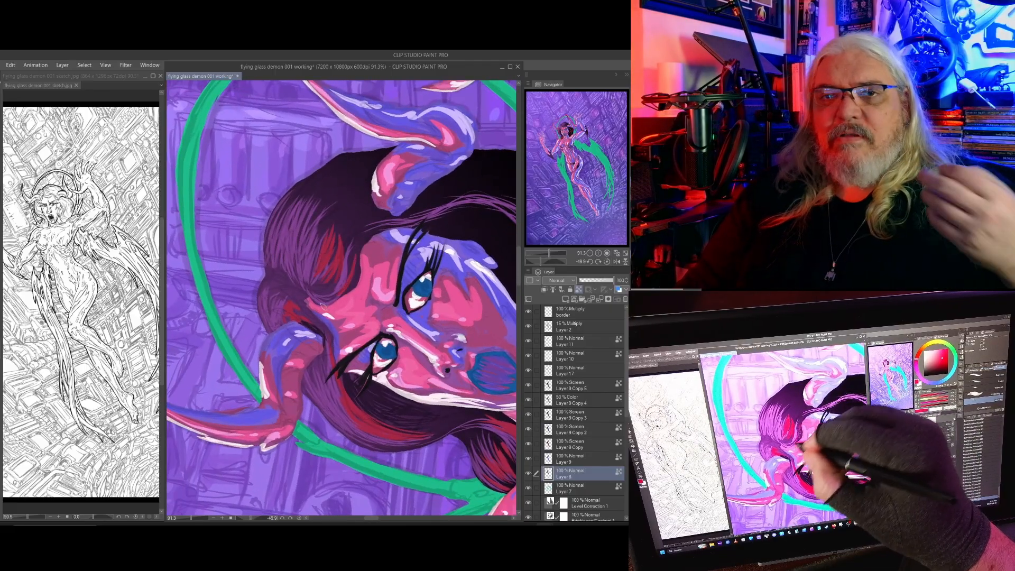
pyautogui.moveTo(320, 237)
pyautogui.mouseDown()
pyautogui.moveTo(344, 190)
pyautogui.moveTo(327, 188)
pyautogui.moveTo(332, 175)
pyautogui.mouseUp()
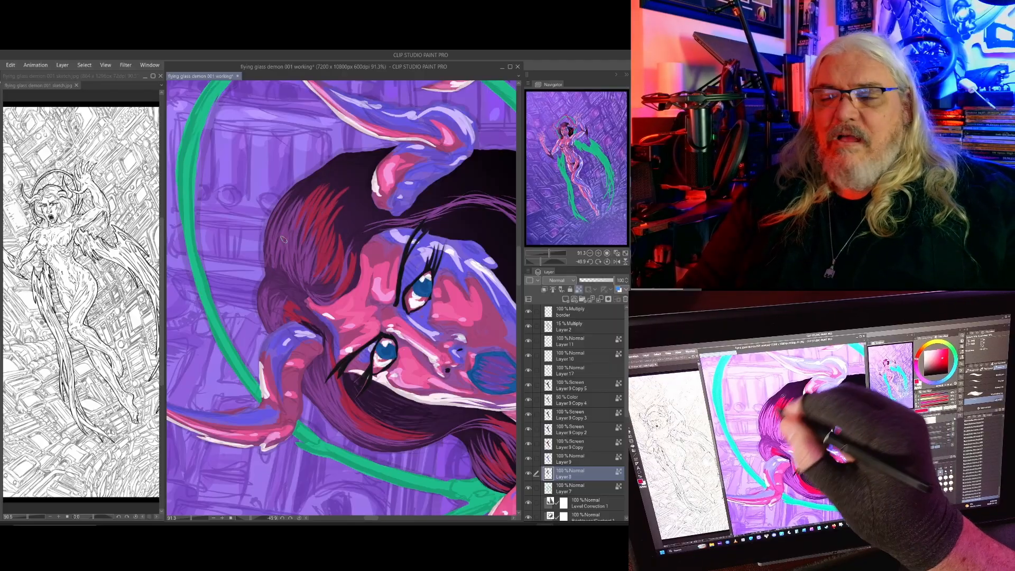
pyautogui.moveTo(290, 227)
pyautogui.mouseDown()
pyautogui.moveTo(336, 171)
pyautogui.moveTo(322, 180)
pyautogui.mouseUp()
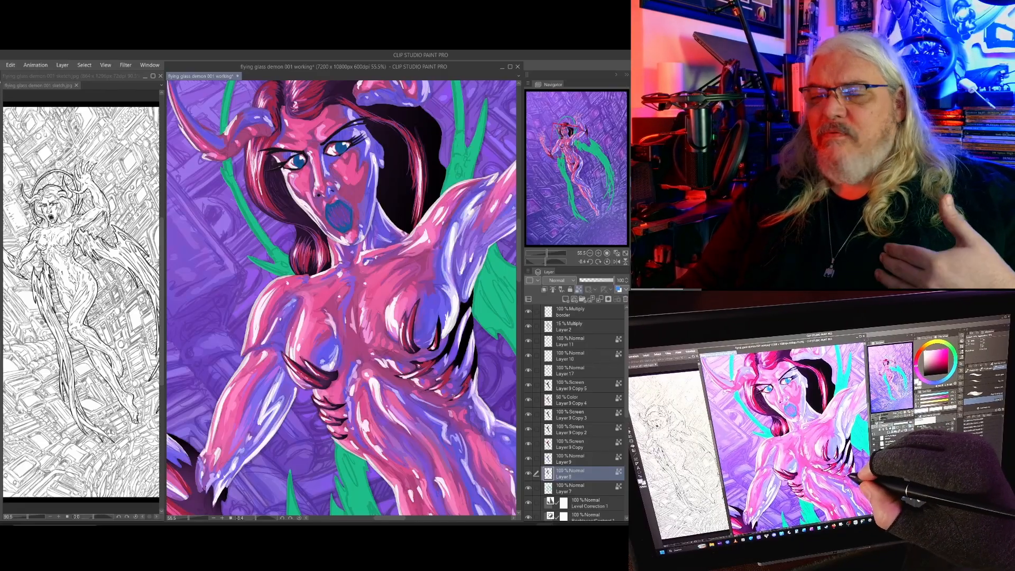
# Add red and blue accents to the dark costume spikes around the chest and ribs on Layer 8.
pyautogui.moveTo(415, 364); pyautogui.dragTo(344, 461)
pyautogui.moveTo(474, 214); pyautogui.dragTo(425, 298)
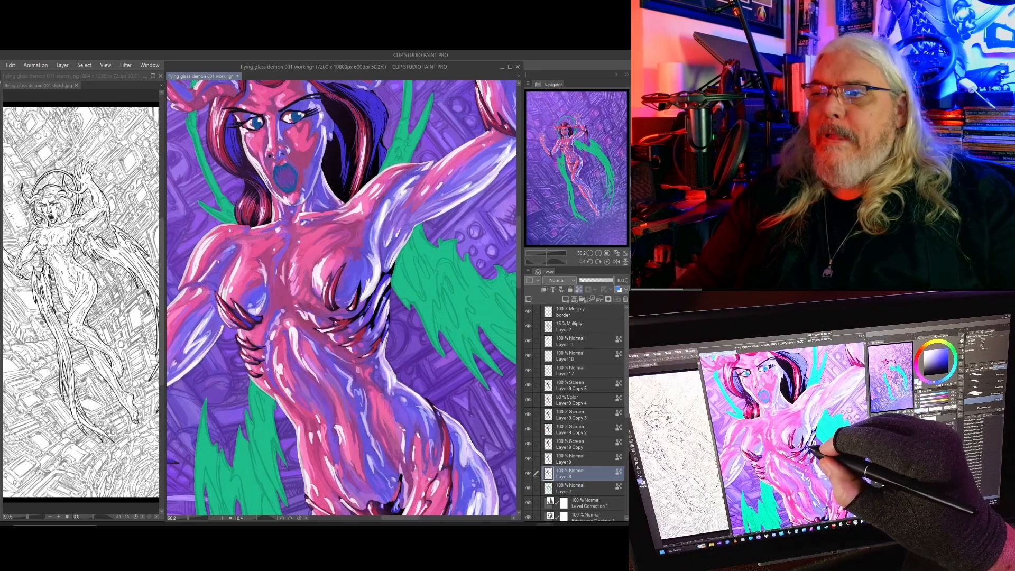
pyautogui.moveTo(316, 308); pyautogui.dragTo(330, 337)
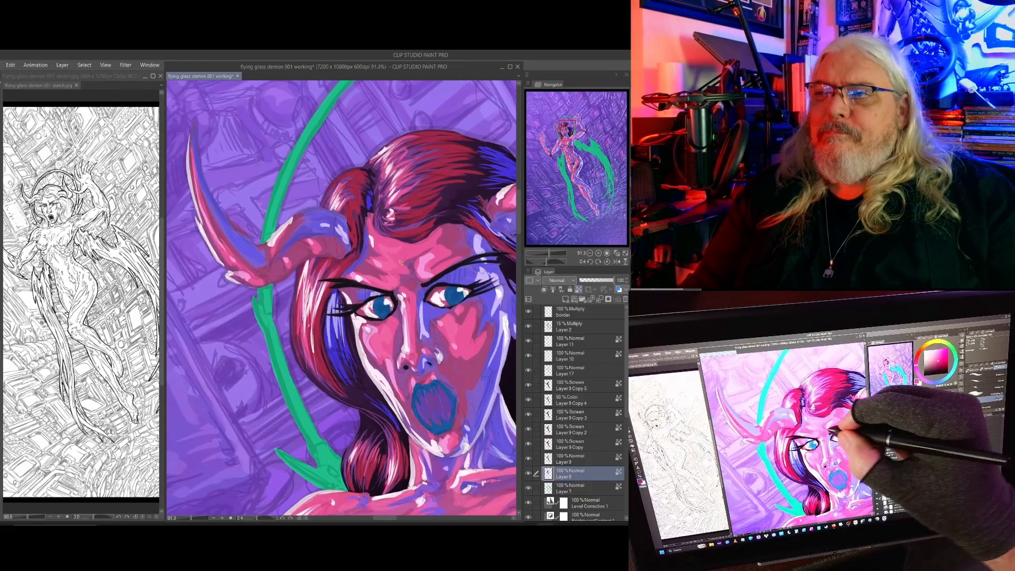
# Touch up the join between the horn's base and the hair on Layer 8, using a colour sampled there.
pyautogui.moveTo(349, 248); pyautogui.dragTo(343, 257)
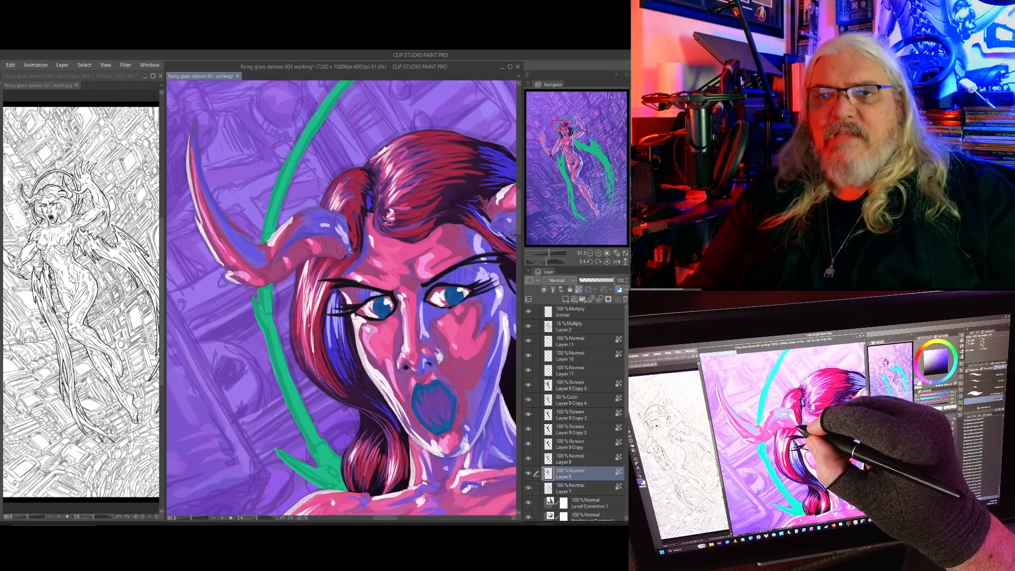
pyautogui.keyDown('alt'); pyautogui.click(342, 254); pyautogui.keyUp('alt')
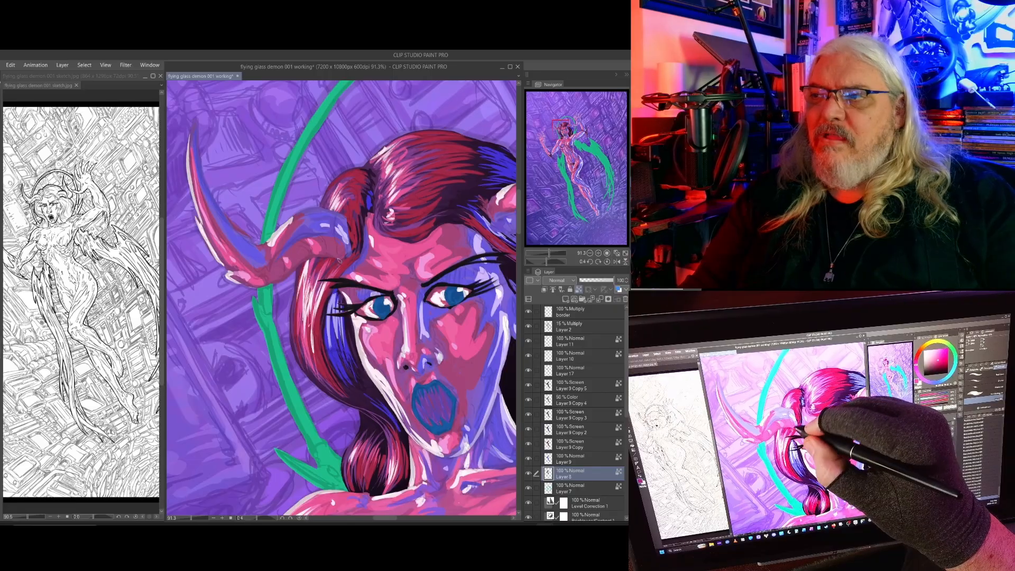
pyautogui.moveTo(337, 251); pyautogui.dragTo(329, 270)
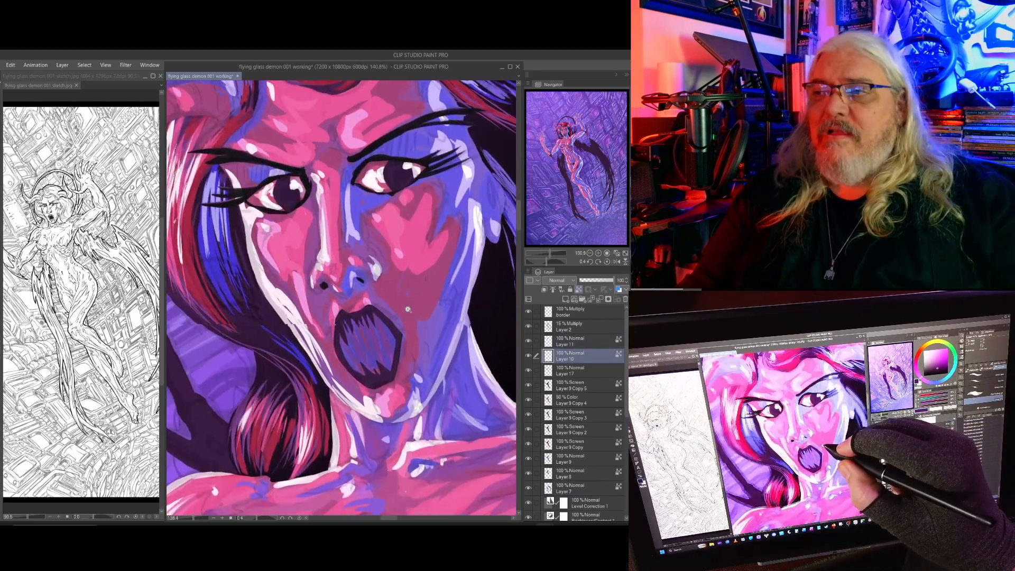
# Refine the face on Layer 10, detailing the violet open mouth and colouring the irises red.
pyautogui.moveTo(407, 310); pyautogui.dragTo(370, 316)
pyautogui.moveTo(471, 289); pyautogui.dragTo(442, 316)
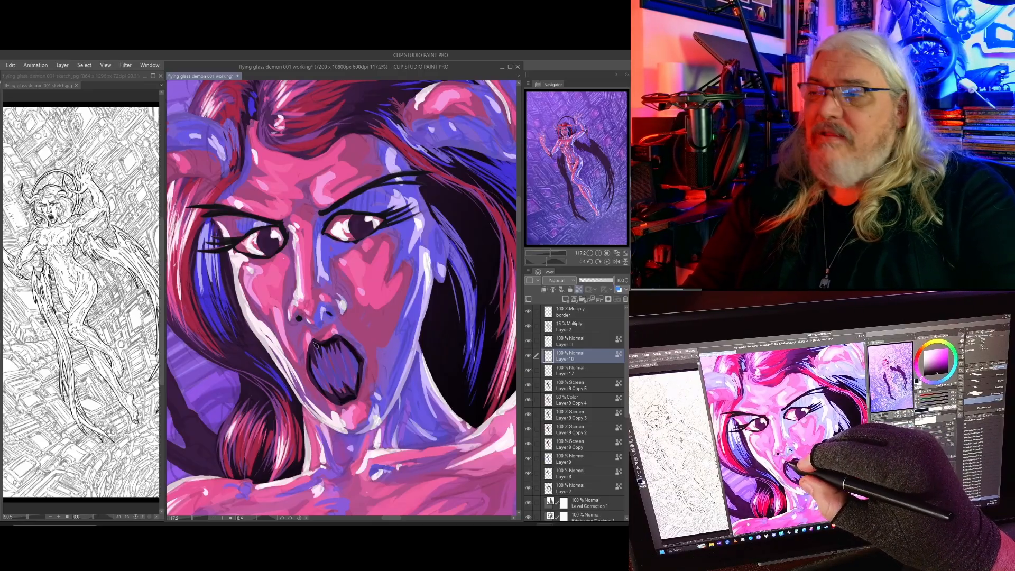
pyautogui.moveTo(337, 355)
pyautogui.mouseDown()
pyautogui.moveTo(377, 388)
pyautogui.moveTo(368, 408)
pyautogui.mouseUp()
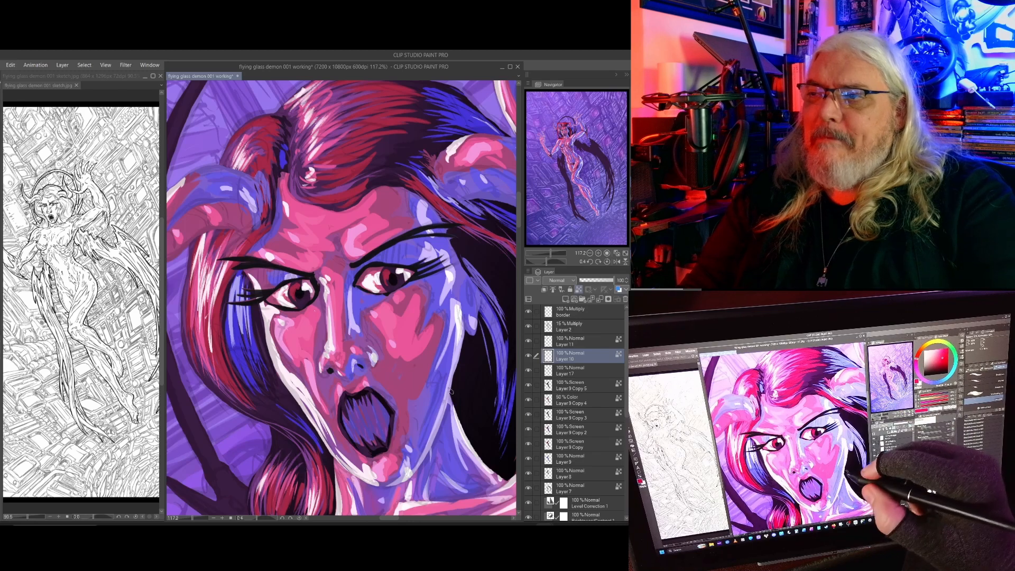
pyautogui.keyDown('alt'); pyautogui.click(439, 344); pyautogui.keyUp('alt')
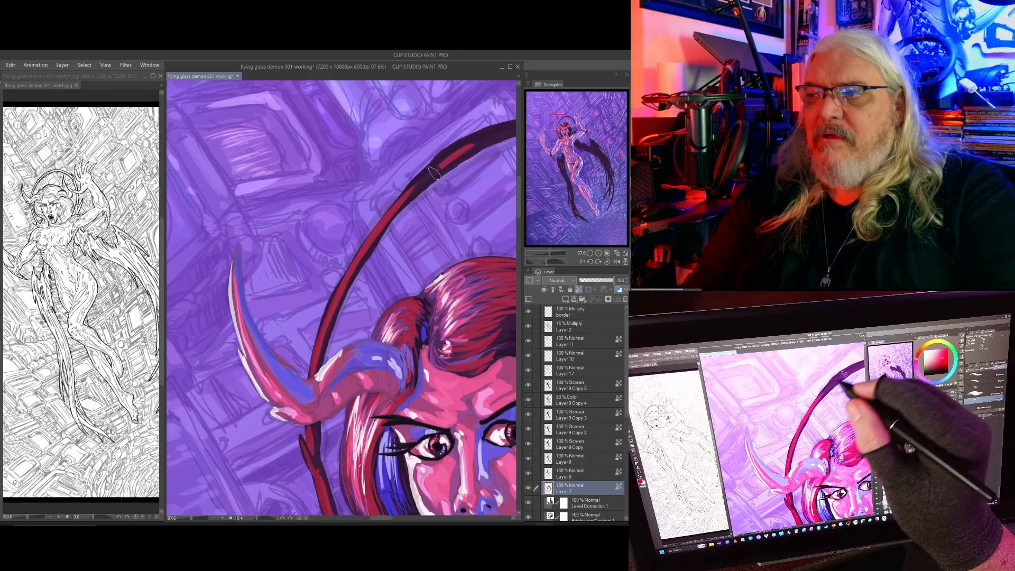
# Paint red accents on the dark wing on Layer 7, along its thin curved upper section, ragged edges and long tips.
pyautogui.moveTo(418, 182)
pyautogui.mouseDown()
pyautogui.moveTo(490, 135)
pyautogui.moveTo(440, 159)
pyautogui.moveTo(484, 135)
pyautogui.moveTo(418, 190)
pyautogui.mouseUp()
pyautogui.moveTo(335, 304); pyautogui.dragTo(208, 373)
pyautogui.moveTo(427, 277); pyautogui.dragTo(352, 230)
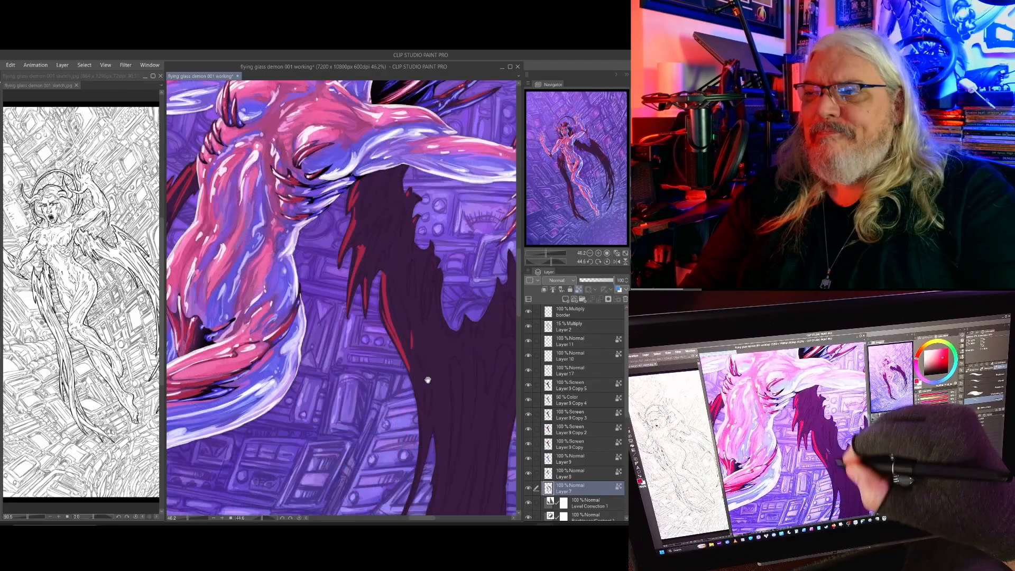
pyautogui.moveTo(428, 380); pyautogui.dragTo(415, 330)
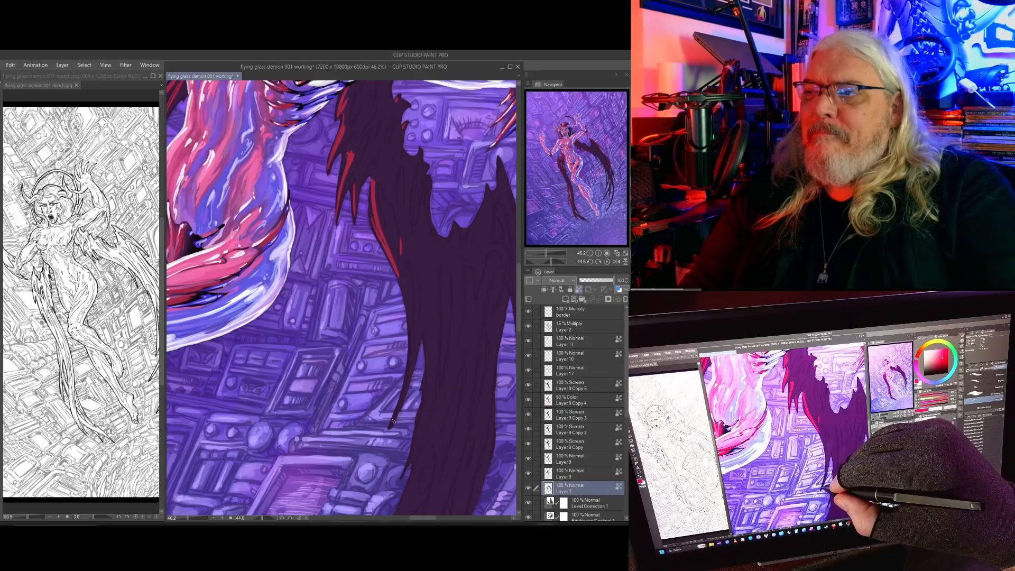
pyautogui.moveTo(392, 421)
pyautogui.mouseDown()
pyautogui.moveTo(410, 358)
pyautogui.moveTo(407, 291)
pyautogui.mouseUp()
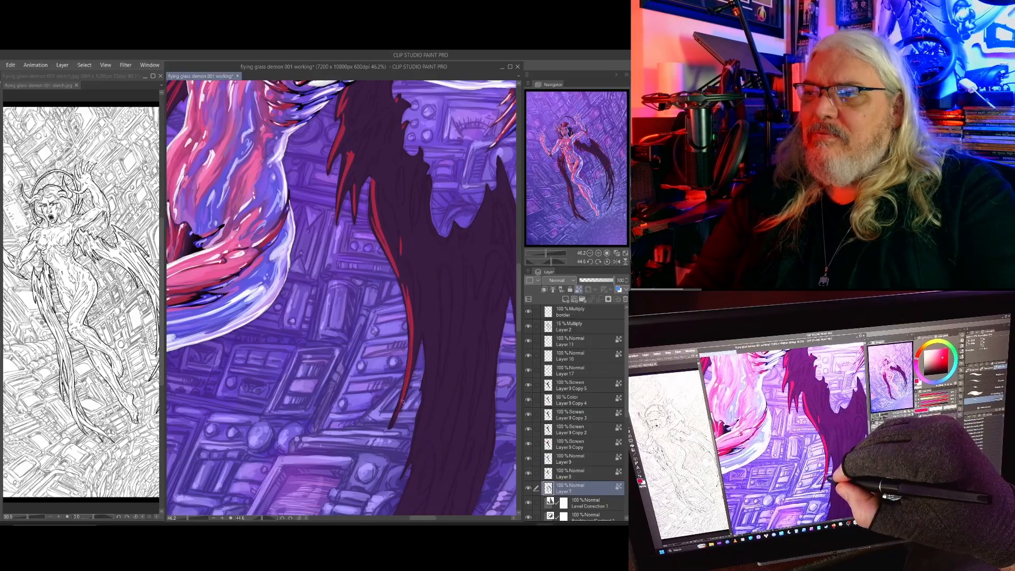
pyautogui.moveTo(432, 367); pyautogui.dragTo(427, 289)
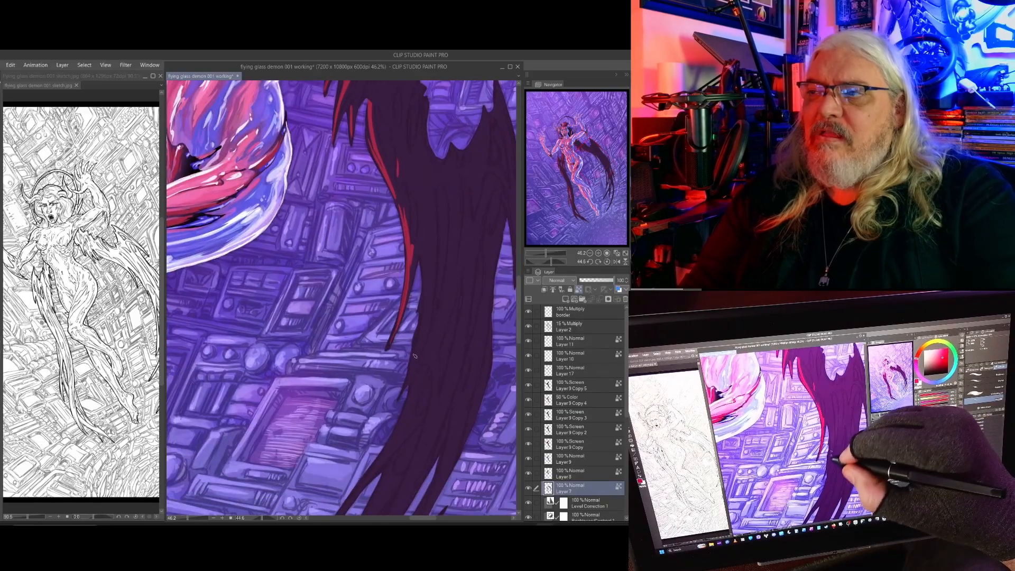
pyautogui.moveTo(413, 365); pyautogui.dragTo(424, 236)
pyautogui.moveTo(425, 284)
pyautogui.mouseDown()
pyautogui.moveTo(423, 236)
pyautogui.moveTo(423, 295)
pyautogui.mouseUp()
pyautogui.moveTo(392, 373); pyautogui.dragTo(421, 290)
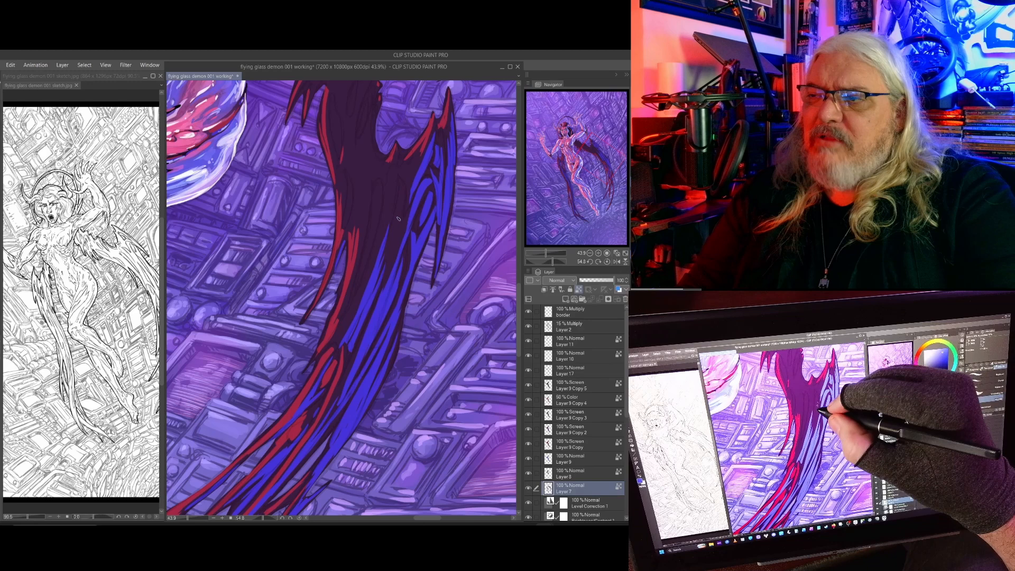
# Fill the inner wing feathers on Layer 7 with blue and lighter violet strokes that follow the feather direction.
pyautogui.moveTo(385, 267)
pyautogui.mouseDown()
pyautogui.moveTo(401, 196)
pyautogui.moveTo(369, 299)
pyautogui.moveTo(402, 181)
pyautogui.moveTo(395, 163)
pyautogui.moveTo(377, 264)
pyautogui.moveTo(394, 181)
pyautogui.mouseUp()
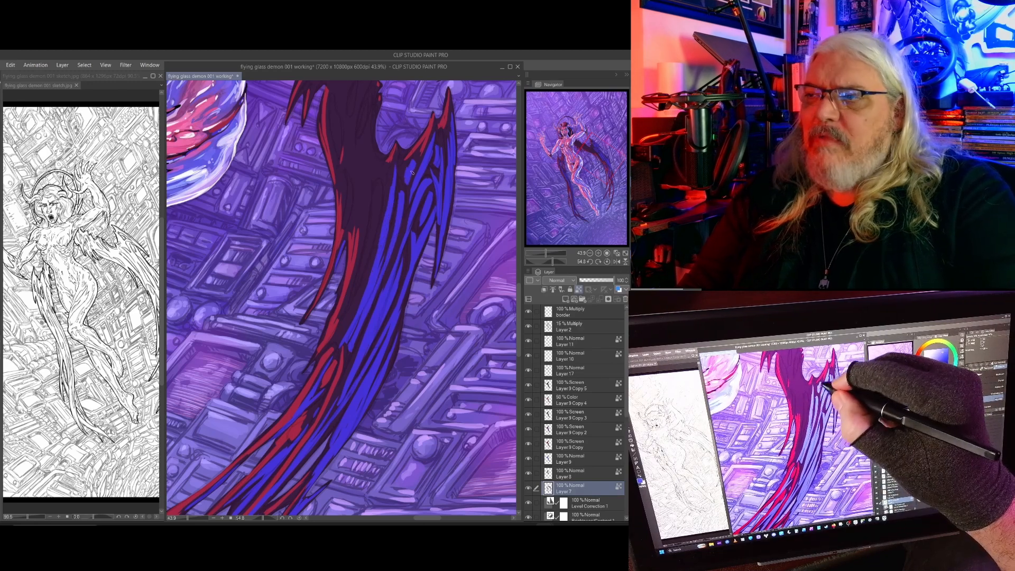
pyautogui.moveTo(377, 181)
pyautogui.mouseDown()
pyautogui.moveTo(352, 321)
pyautogui.moveTo(378, 181)
pyautogui.mouseUp()
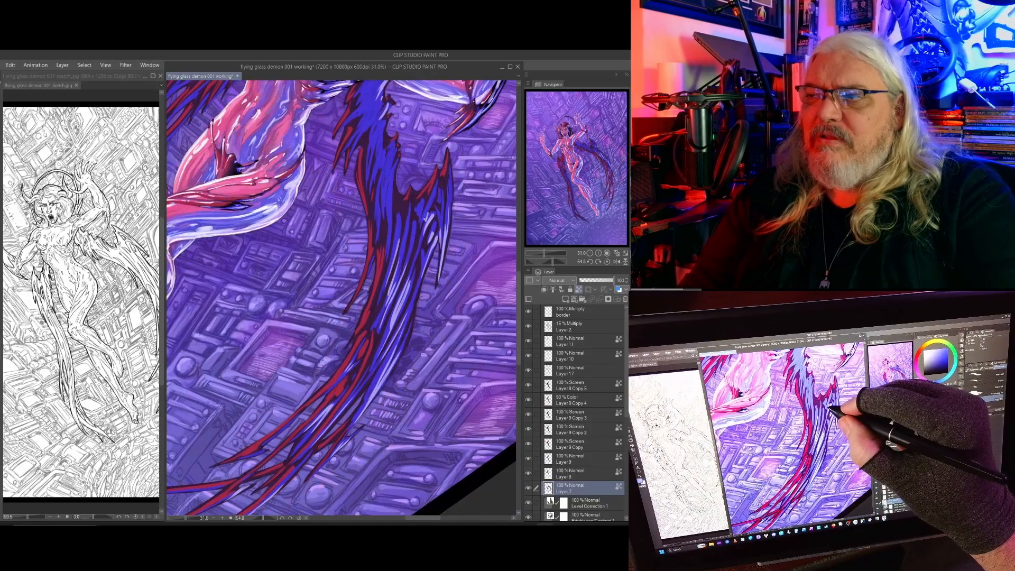
pyautogui.moveTo(402, 188); pyautogui.dragTo(393, 280)
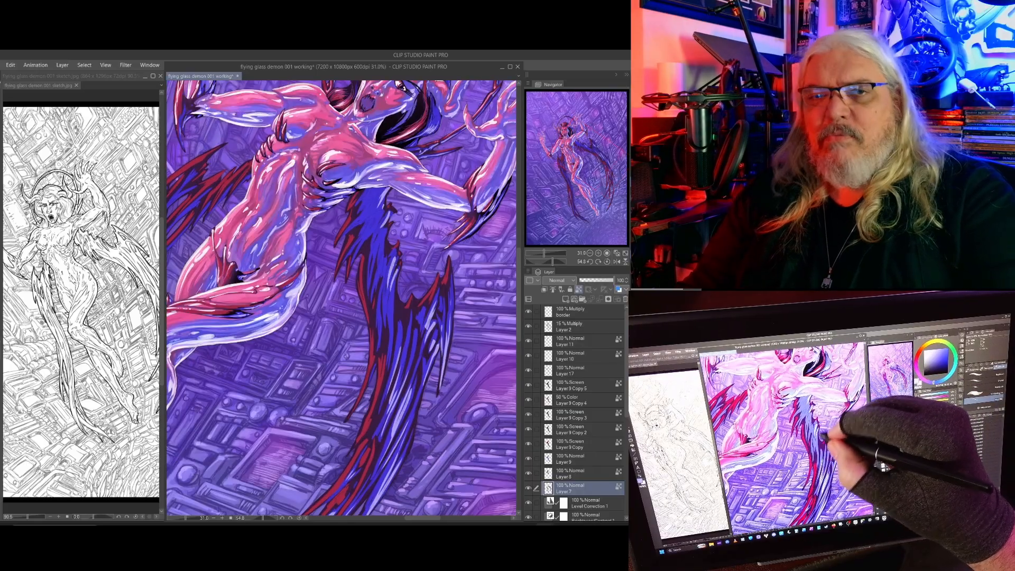
pyautogui.moveTo(383, 238)
pyautogui.mouseDown()
pyautogui.moveTo(381, 271)
pyautogui.moveTo(376, 260)
pyautogui.mouseUp()
pyautogui.moveTo(381, 238); pyautogui.dragTo(409, 312)
pyautogui.moveTo(245, 328); pyautogui.dragTo(420, 218)
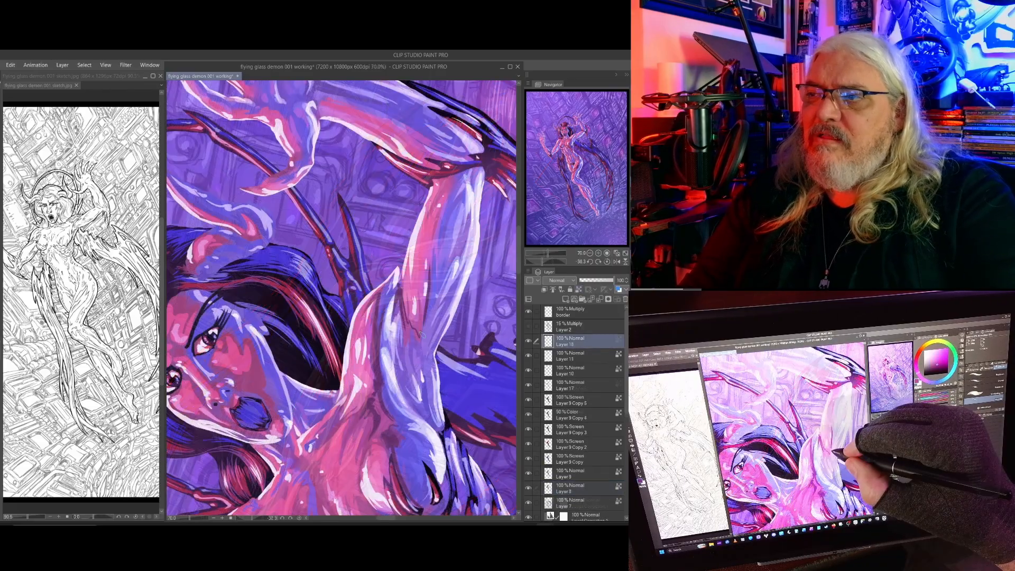
# Save the painting and refine the pink and violet shading on the raised-arm shoulder and chest on the new layer above Layer 11.
pyautogui.hotkey('ctrl', 's')
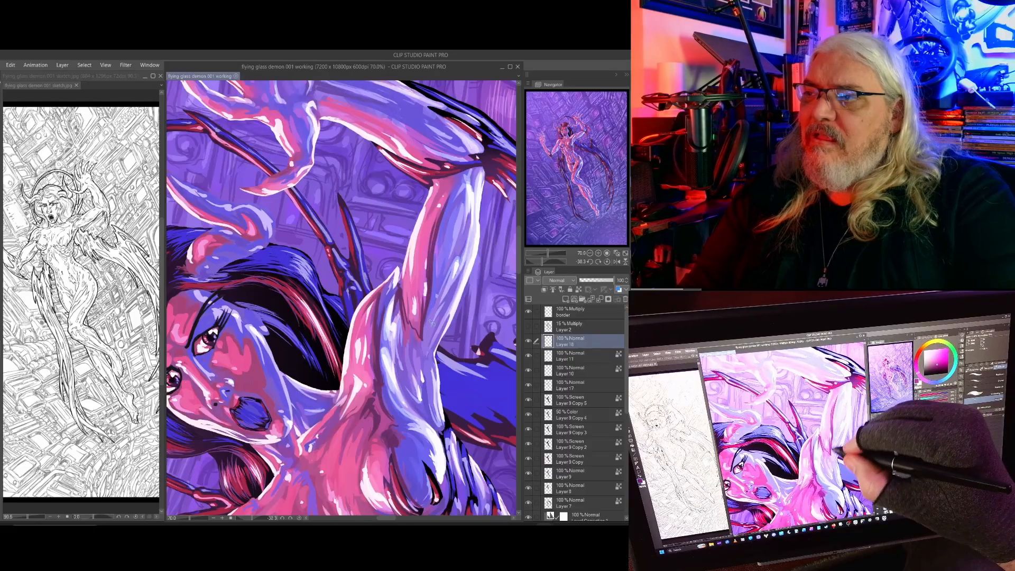
pyautogui.moveTo(427, 306)
pyautogui.mouseDown()
pyautogui.moveTo(443, 247)
pyautogui.moveTo(403, 230)
pyautogui.moveTo(394, 267)
pyautogui.mouseUp()
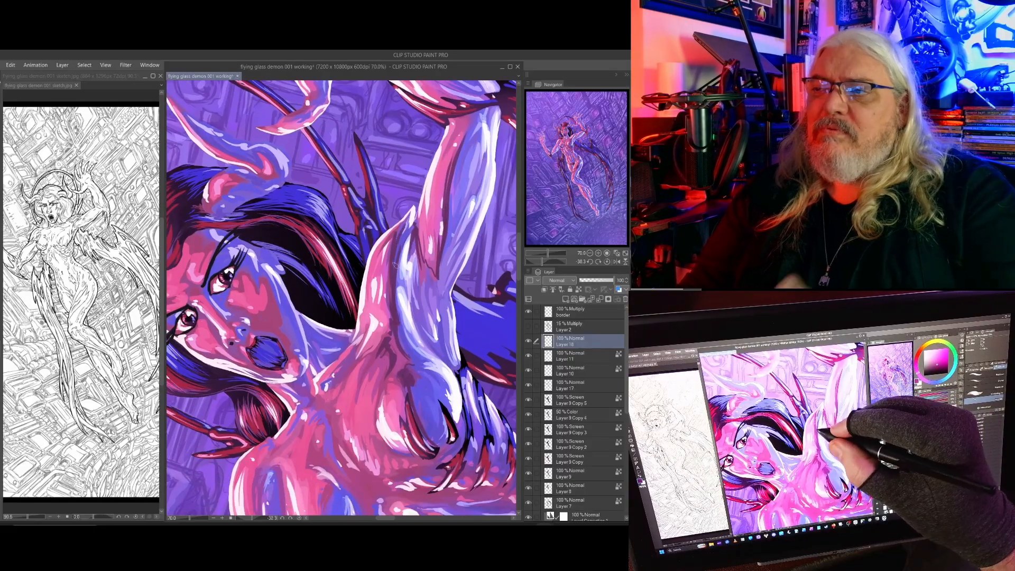
pyautogui.moveTo(401, 324); pyautogui.dragTo(406, 226)
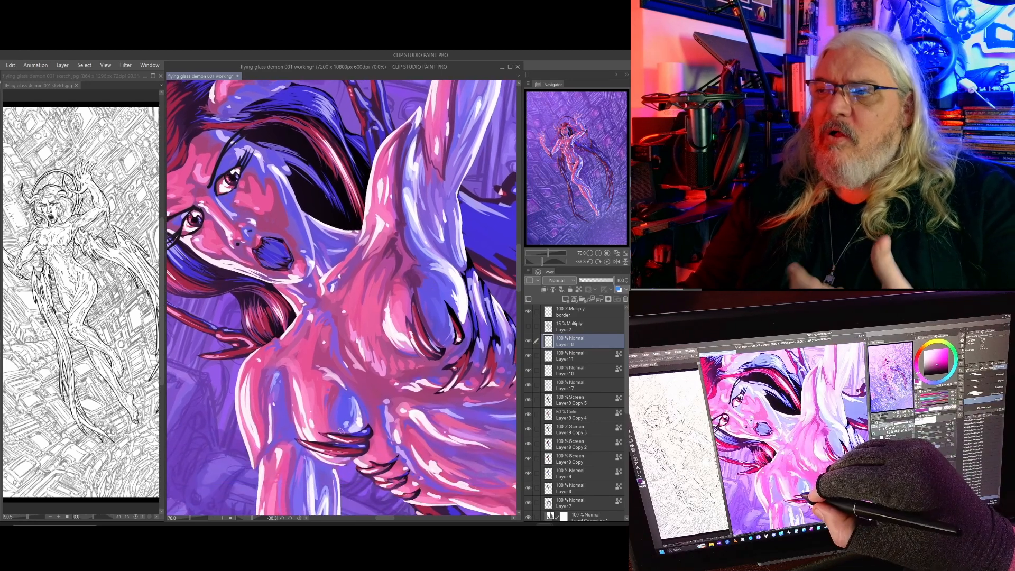
pyautogui.moveTo(339, 429)
pyautogui.mouseDown()
pyautogui.moveTo(336, 388)
pyautogui.moveTo(331, 429)
pyautogui.moveTo(364, 426)
pyautogui.mouseUp()
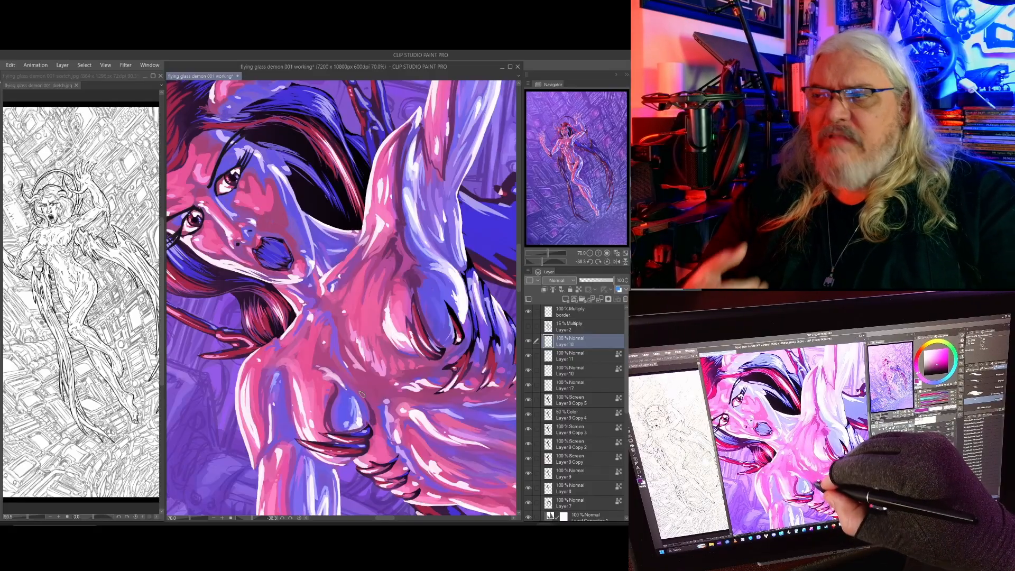
pyautogui.moveTo(361, 394); pyautogui.dragTo(361, 418)
pyautogui.moveTo(363, 380); pyautogui.dragTo(400, 340)
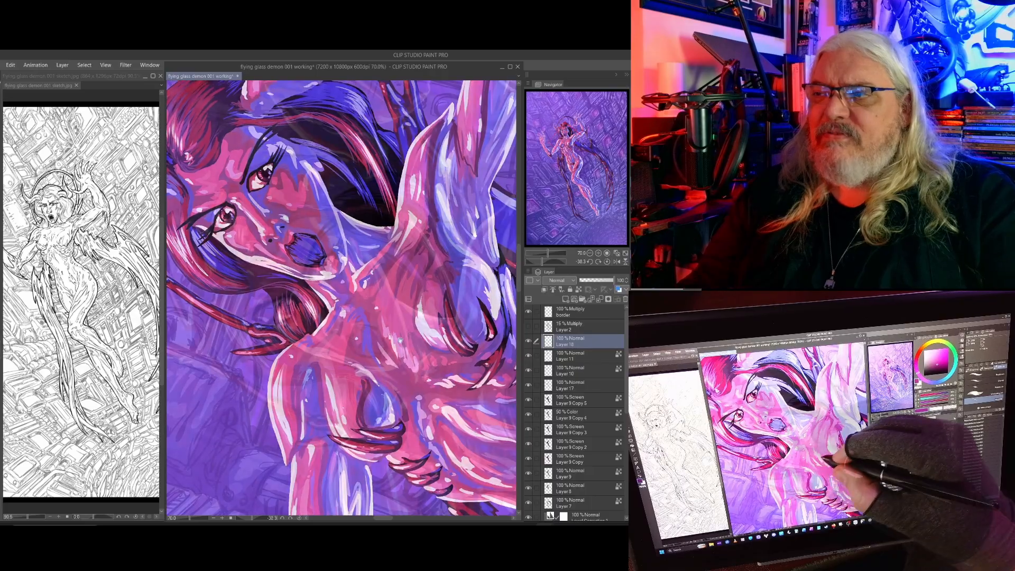
pyautogui.moveTo(242, 191); pyautogui.dragTo(305, 284)
pyautogui.moveTo(370, 293); pyautogui.dragTo(351, 267)
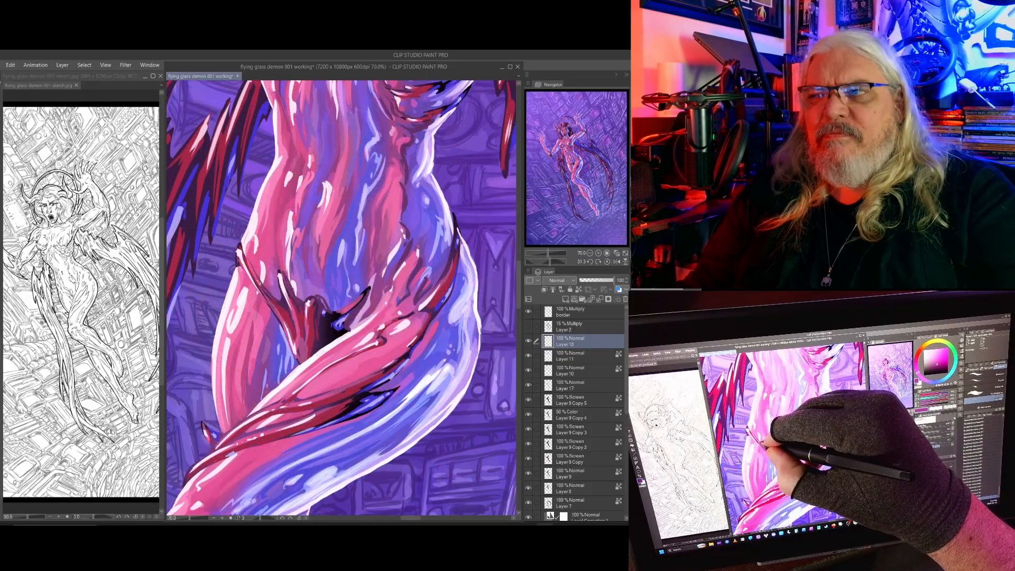
# Refine the pink shading and glossy edges around the hip, costume piece and upper thighs on the layer above Layer 11.
pyautogui.moveTo(258, 283); pyautogui.dragTo(242, 250)
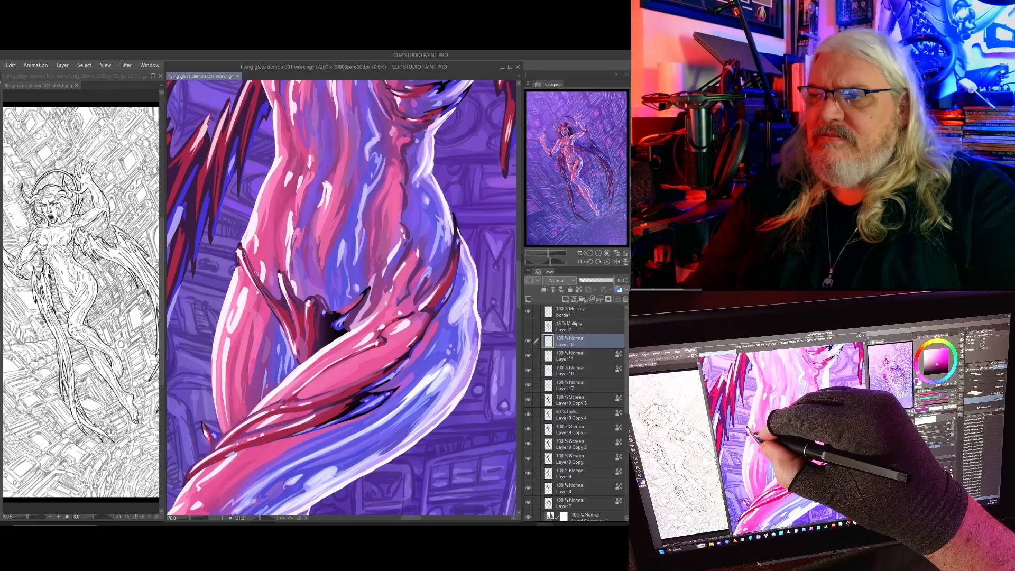
pyautogui.moveTo(393, 324); pyautogui.dragTo(391, 277)
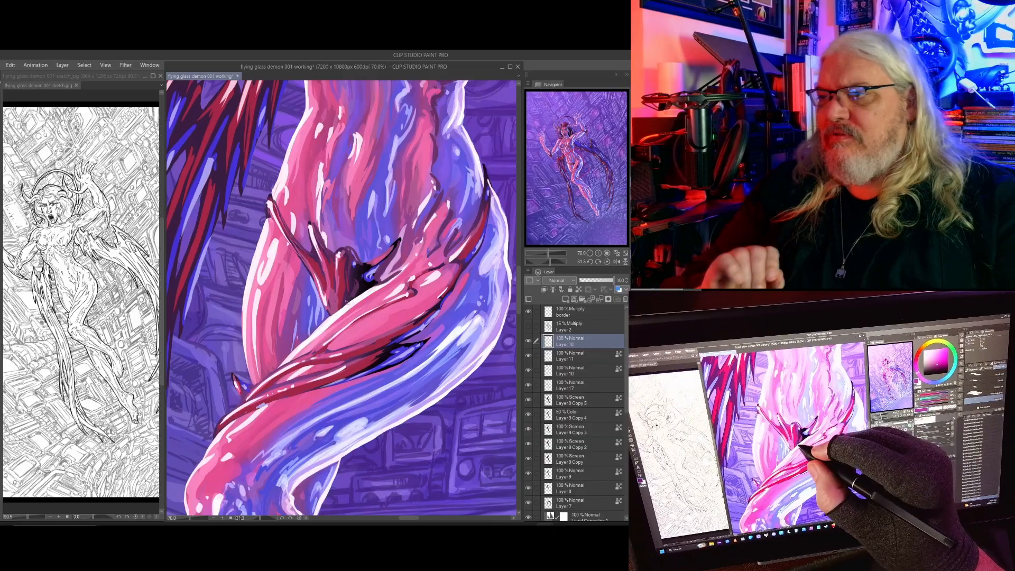
pyautogui.moveTo(357, 275); pyautogui.dragTo(349, 307)
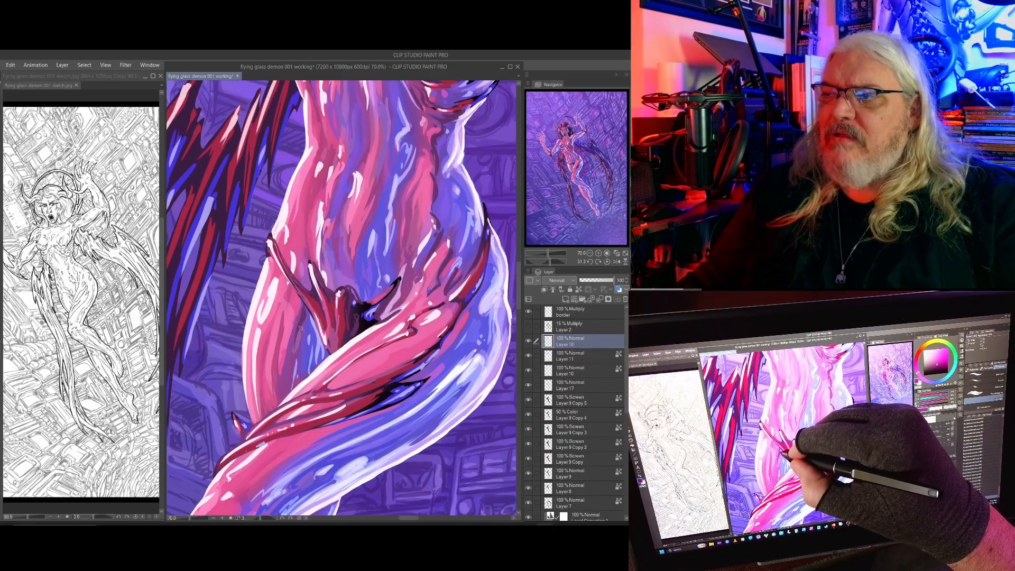
pyautogui.moveTo(301, 362); pyautogui.dragTo(307, 309)
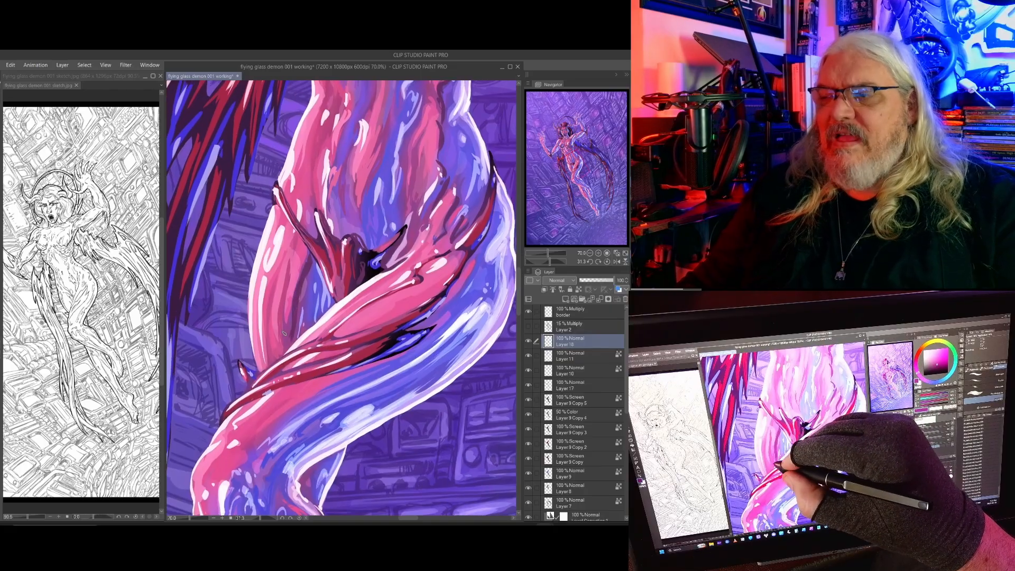
pyautogui.moveTo(284, 319); pyautogui.dragTo(288, 351)
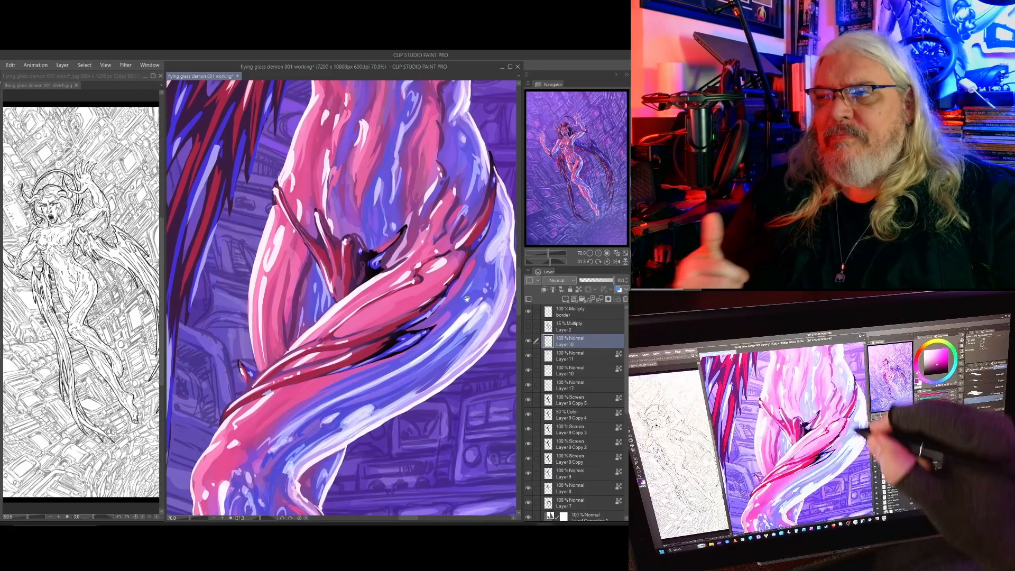
pyautogui.moveTo(471, 267)
pyautogui.mouseDown()
pyautogui.moveTo(458, 313)
pyautogui.moveTo(446, 315)
pyautogui.moveTo(469, 268)
pyautogui.mouseUp()
pyautogui.scroll(3, 447, 292)
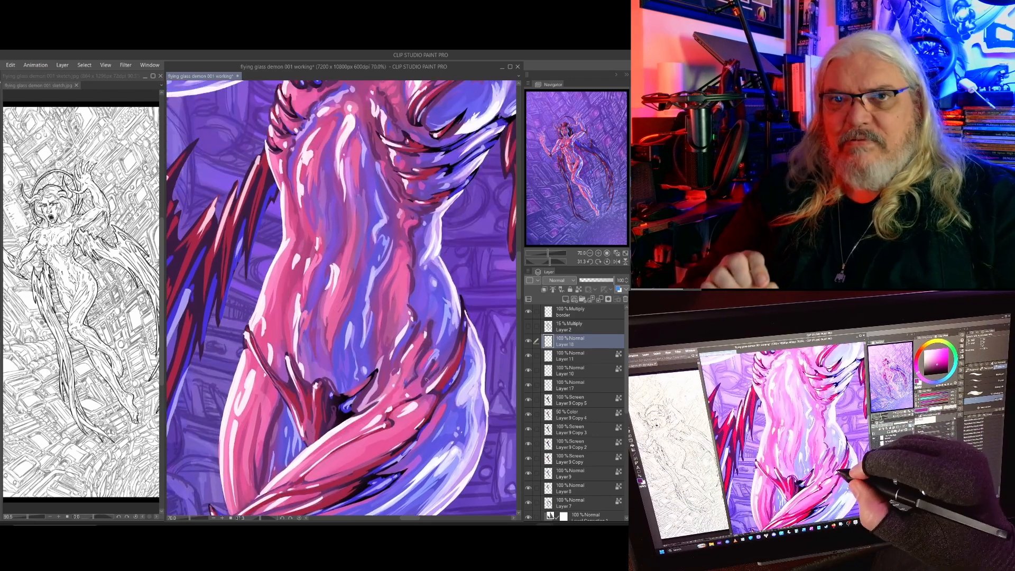
# Refine the pink and violet shading and glossy highlights along the belly and waist on the layer above Layer 11.
pyautogui.moveTo(424, 319); pyautogui.dragTo(421, 345)
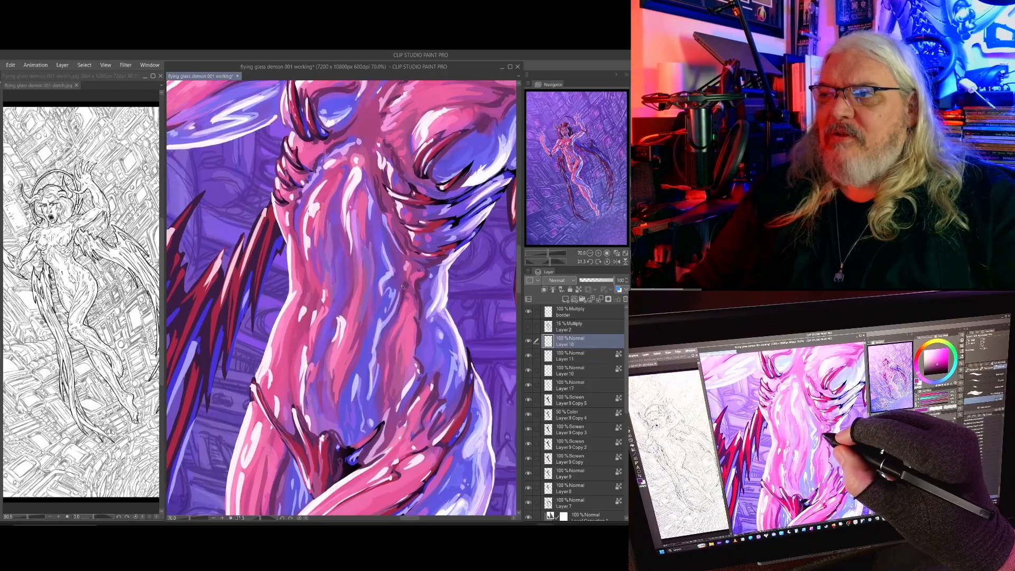
pyautogui.moveTo(380, 259); pyautogui.dragTo(390, 308)
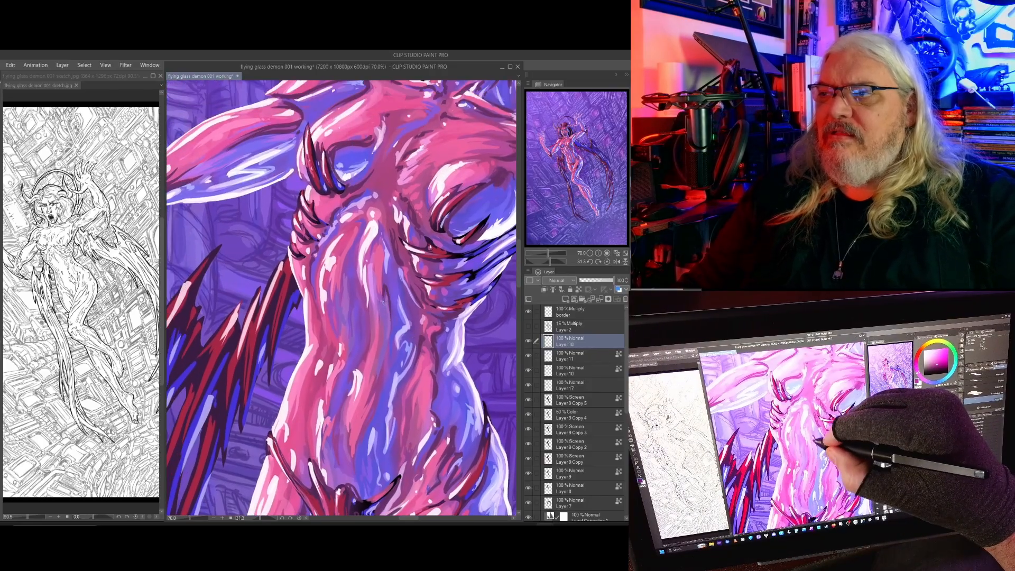
pyautogui.moveTo(392, 316); pyautogui.dragTo(393, 252)
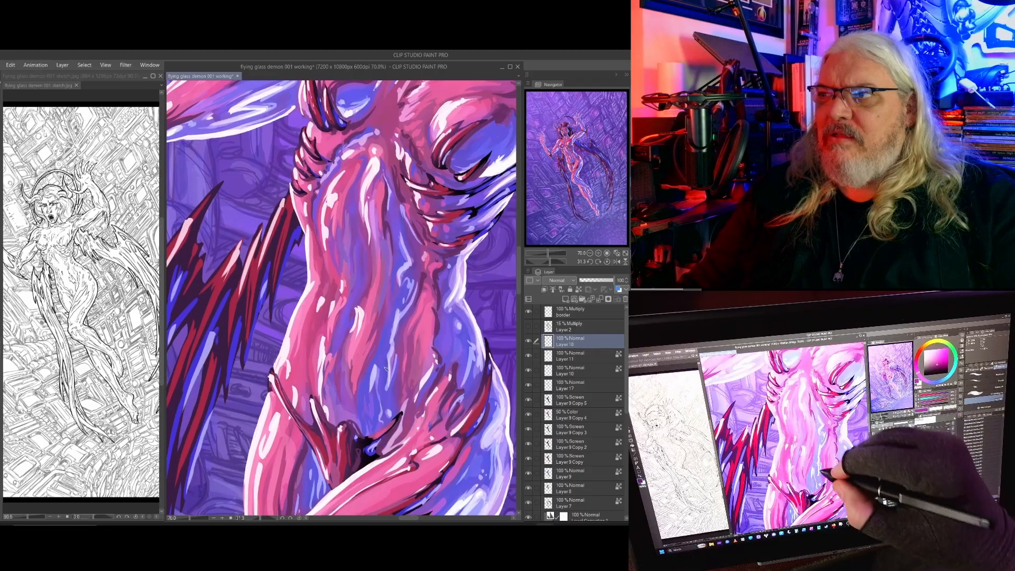
pyautogui.moveTo(365, 376)
pyautogui.mouseDown()
pyautogui.moveTo(385, 307)
pyautogui.moveTo(358, 317)
pyautogui.moveTo(374, 321)
pyautogui.mouseUp()
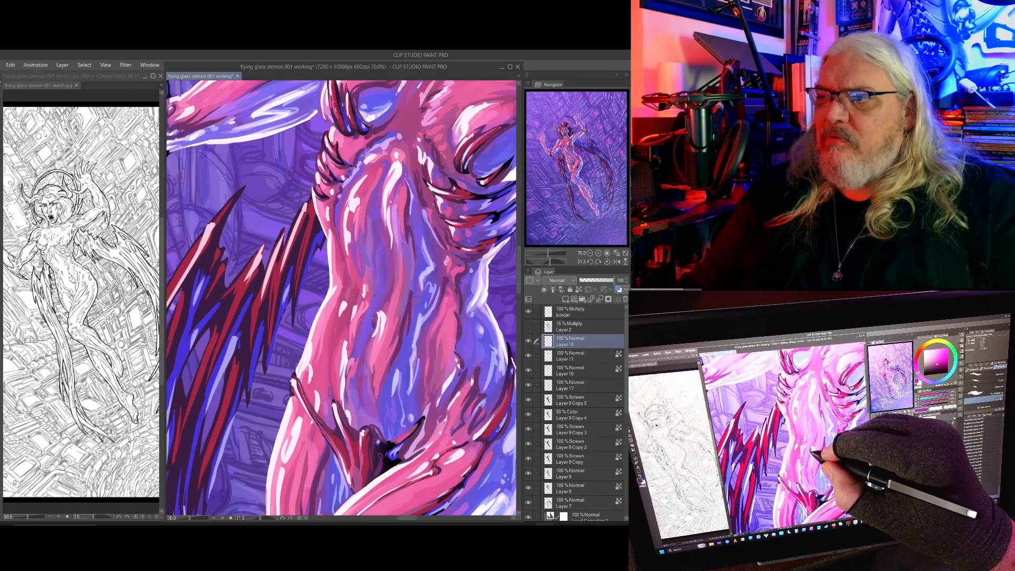
pyautogui.moveTo(376, 261)
pyautogui.mouseDown()
pyautogui.moveTo(380, 305)
pyautogui.moveTo(354, 298)
pyautogui.moveTo(362, 268)
pyautogui.mouseUp()
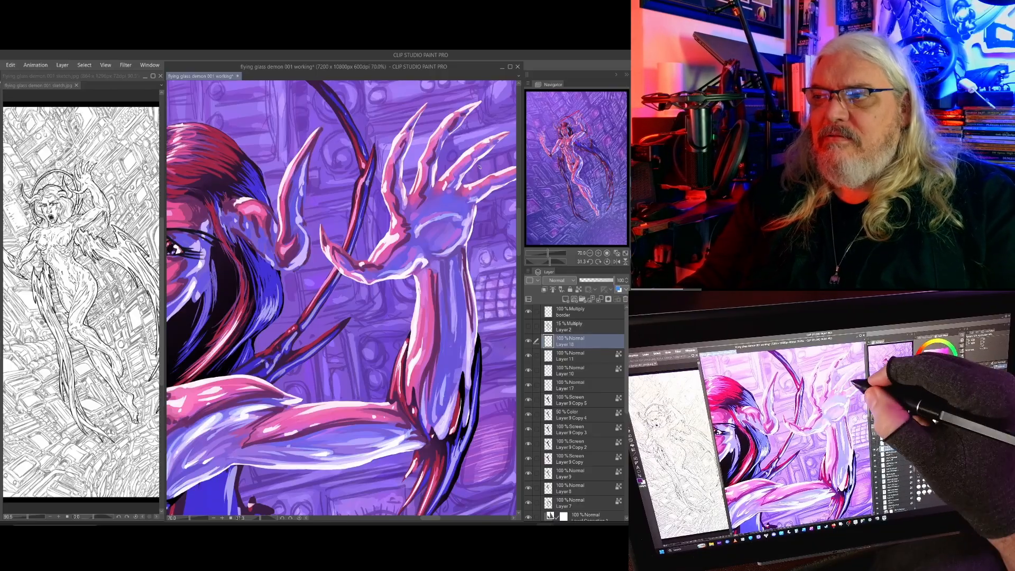
# Refine the shading and light edges of the raised hand and forearm, and continue around the hips on the layer above Layer 11.
pyautogui.moveTo(480, 167); pyautogui.dragTo(443, 169)
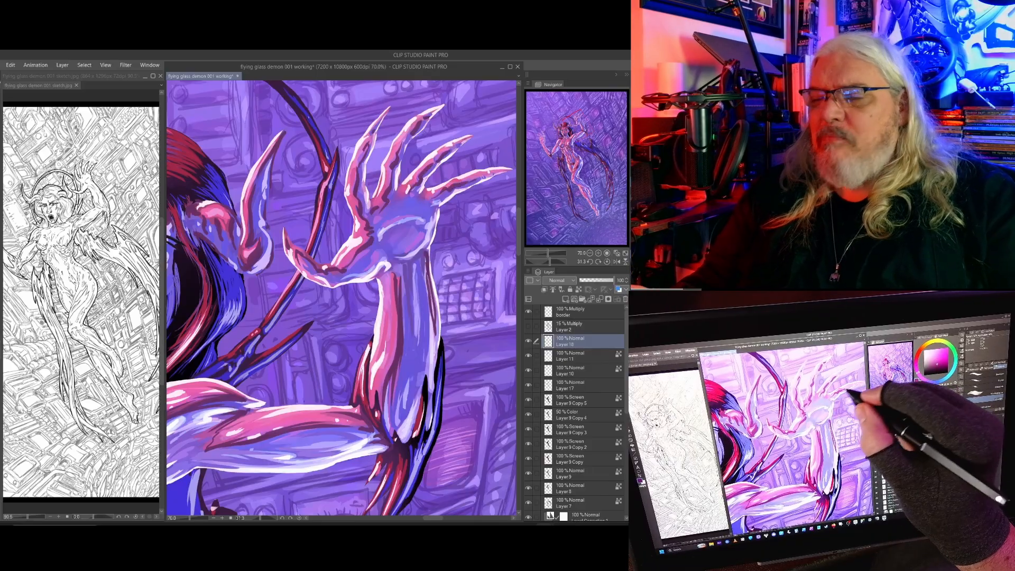
pyautogui.moveTo(436, 217); pyautogui.dragTo(451, 196)
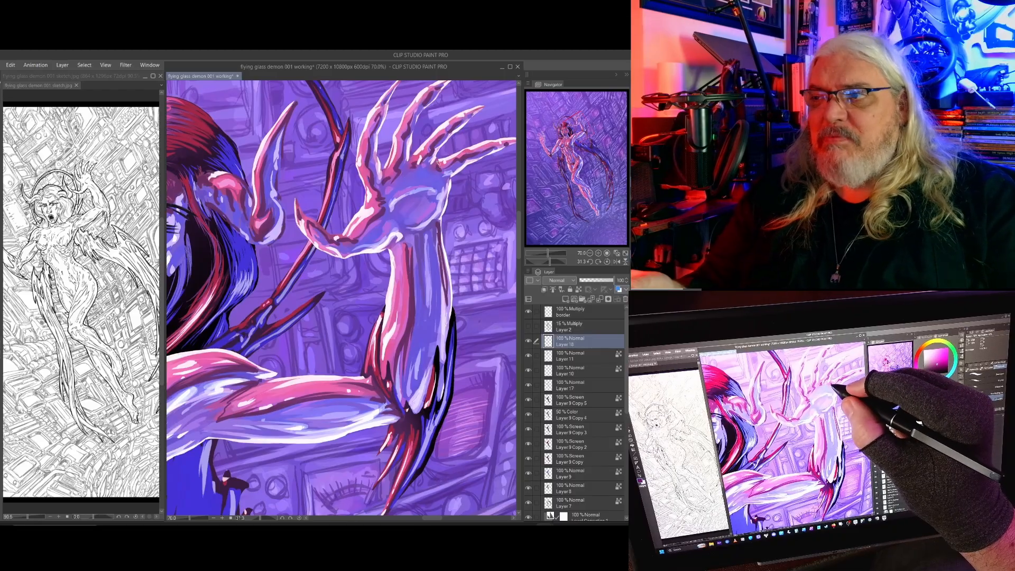
pyautogui.moveTo(443, 224); pyautogui.dragTo(439, 206)
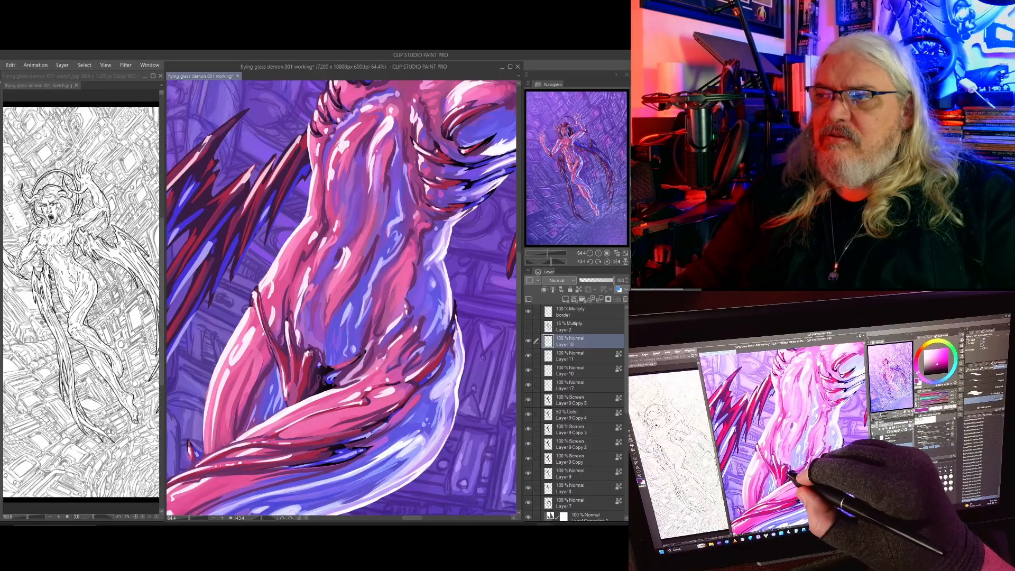
pyautogui.moveTo(368, 366); pyautogui.dragTo(430, 343)
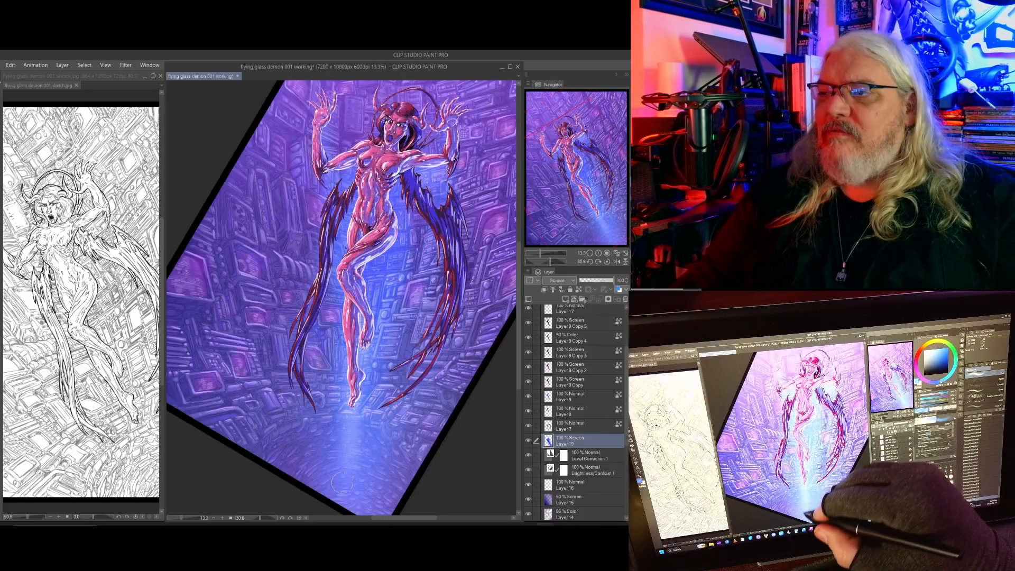
# Paint a blue light beam behind the demon on Screen Layer 19 and add bright streaks below the feet on Screen Layer 20.
pyautogui.moveTo(370, 274)
pyautogui.mouseDown()
pyautogui.moveTo(377, 242)
pyautogui.moveTo(368, 301)
pyautogui.moveTo(378, 214)
pyautogui.mouseUp()
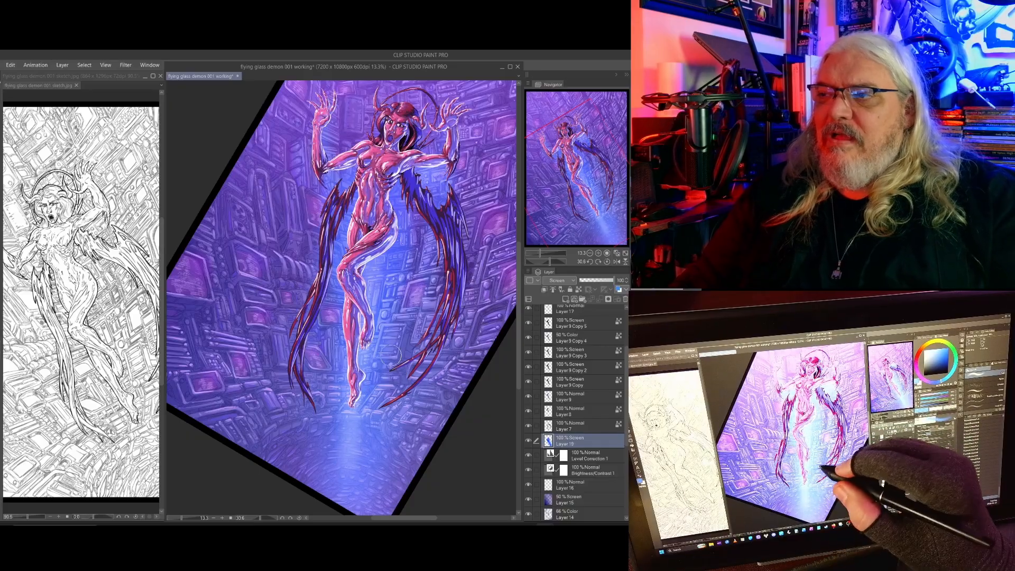
pyautogui.scroll(-1, 391, 349)
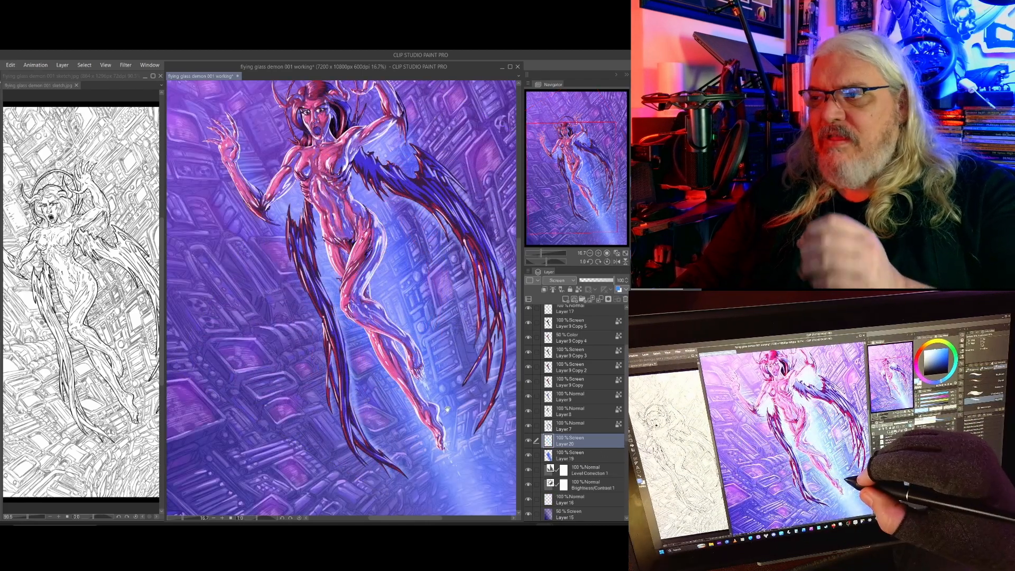
pyautogui.scroll(-1, 452, 423)
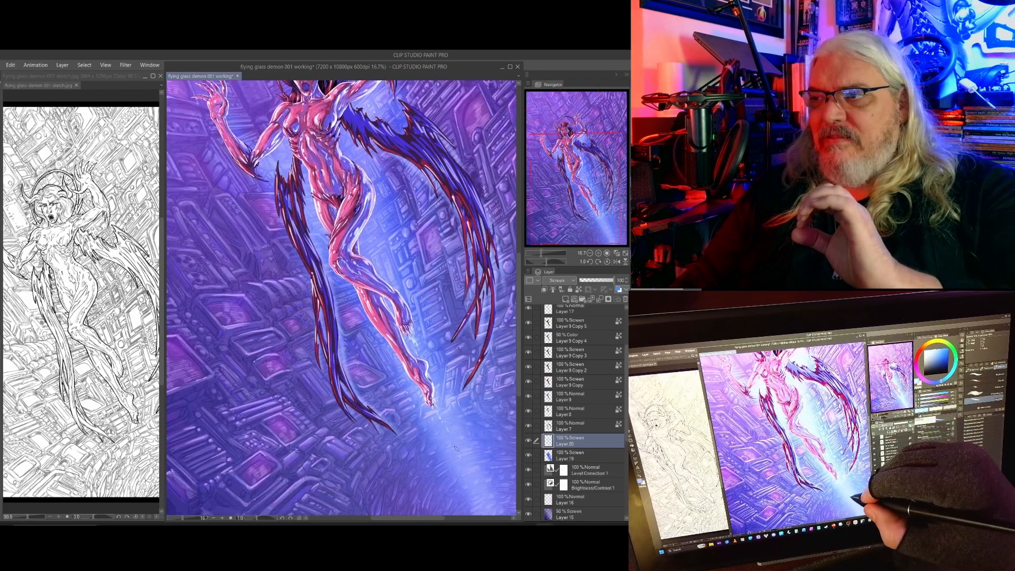
pyautogui.moveTo(437, 408); pyautogui.dragTo(451, 434)
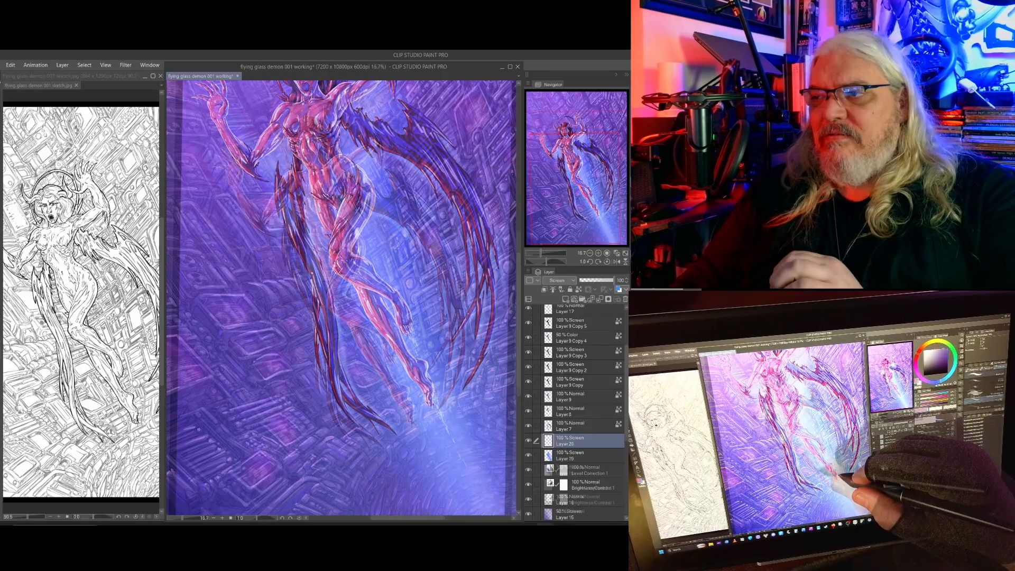
pyautogui.moveTo(444, 479); pyautogui.dragTo(383, 385)
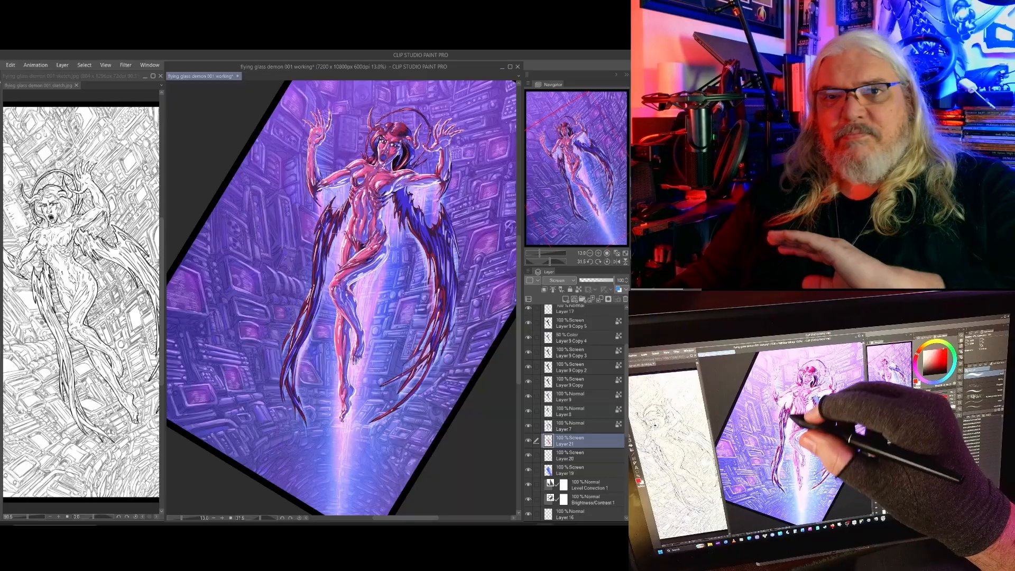
# Paint a pink glow along the beam behind the demon's body and wings on Screen Layer 21.
pyautogui.moveTo(427, 355); pyautogui.dragTo(407, 227)
pyautogui.moveTo(379, 318); pyautogui.dragTo(390, 247)
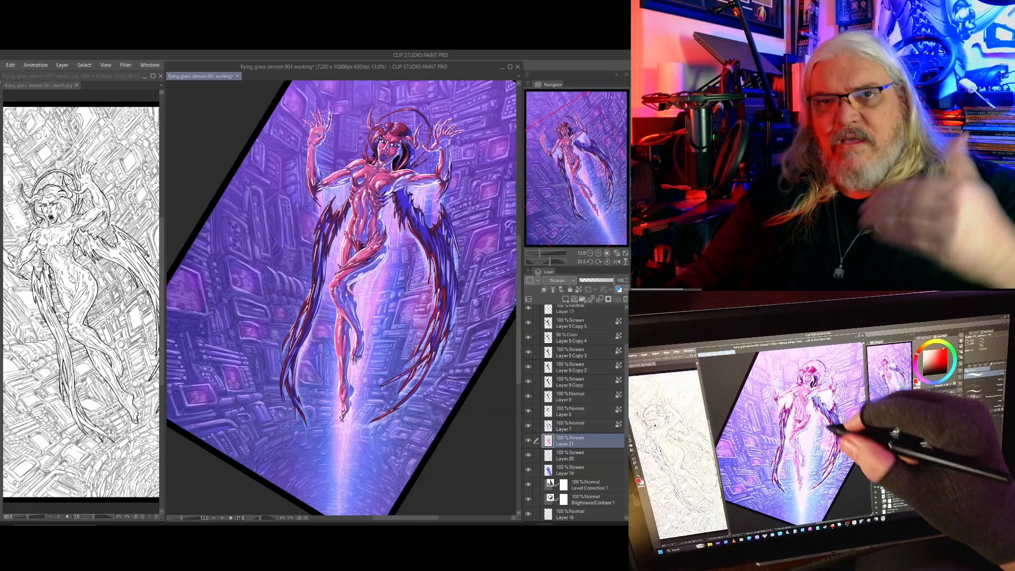
pyautogui.moveTo(434, 345); pyautogui.dragTo(425, 246)
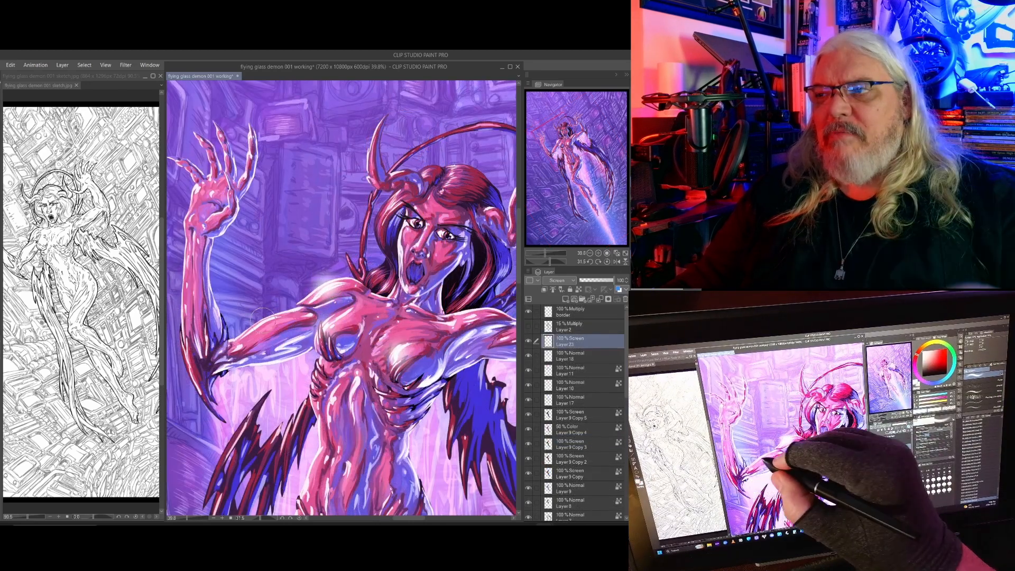
# Add soft white glow highlights to the shoulders, upper arm and chest on Screen Layer 23.
pyautogui.moveTo(417, 333)
pyautogui.mouseDown()
pyautogui.moveTo(351, 336)
pyautogui.moveTo(401, 316)
pyautogui.moveTo(355, 315)
pyautogui.mouseUp()
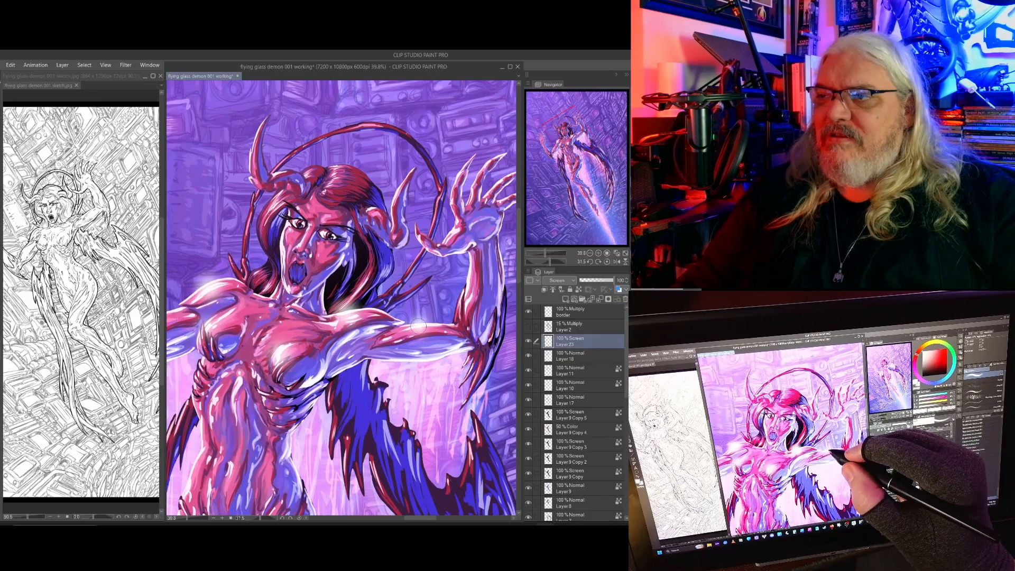
pyautogui.moveTo(411, 366); pyautogui.dragTo(484, 371)
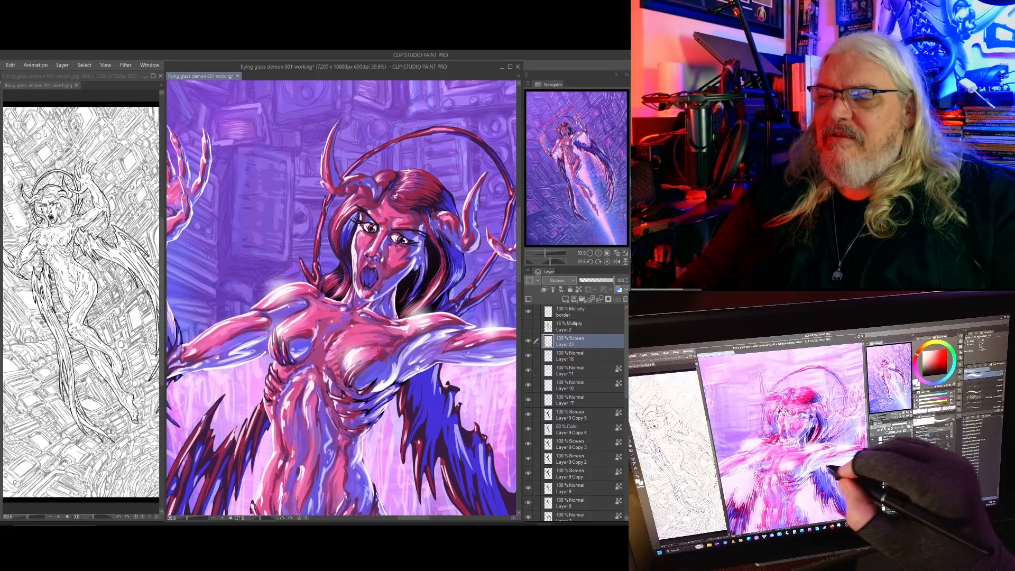
pyautogui.click(280, 326)
pyautogui.moveTo(286, 327); pyautogui.dragTo(305, 246)
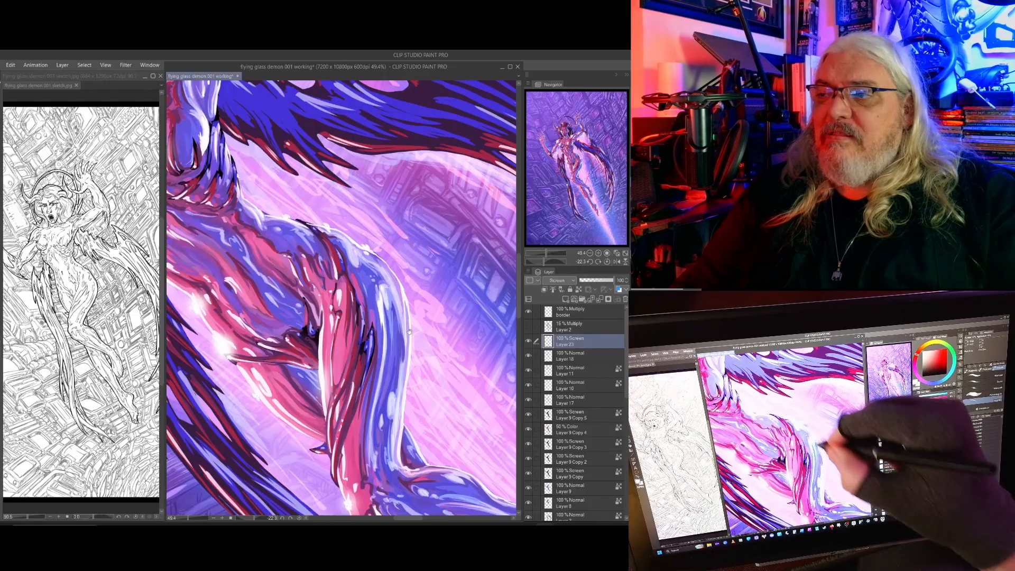
# Add soft white glow highlights to the hip, knee, lower legs and the bend of the dark wing on Screen Layer 23.
pyautogui.moveTo(422, 338); pyautogui.dragTo(344, 174)
pyautogui.moveTo(438, 302); pyautogui.dragTo(420, 272)
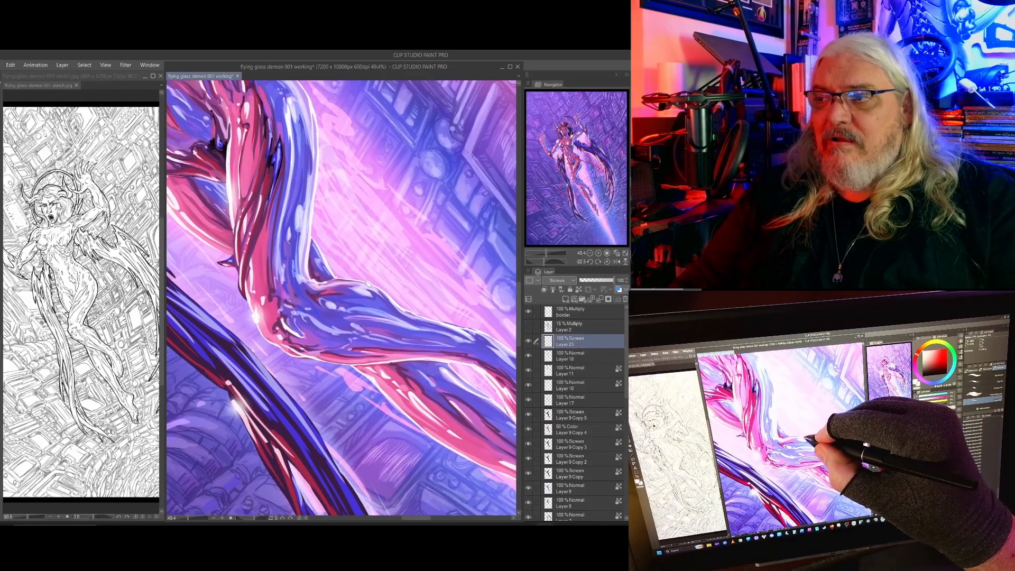
pyautogui.moveTo(361, 290); pyautogui.dragTo(308, 179)
pyautogui.moveTo(442, 329)
pyautogui.mouseDown()
pyautogui.moveTo(315, 239)
pyautogui.moveTo(433, 311)
pyautogui.mouseUp()
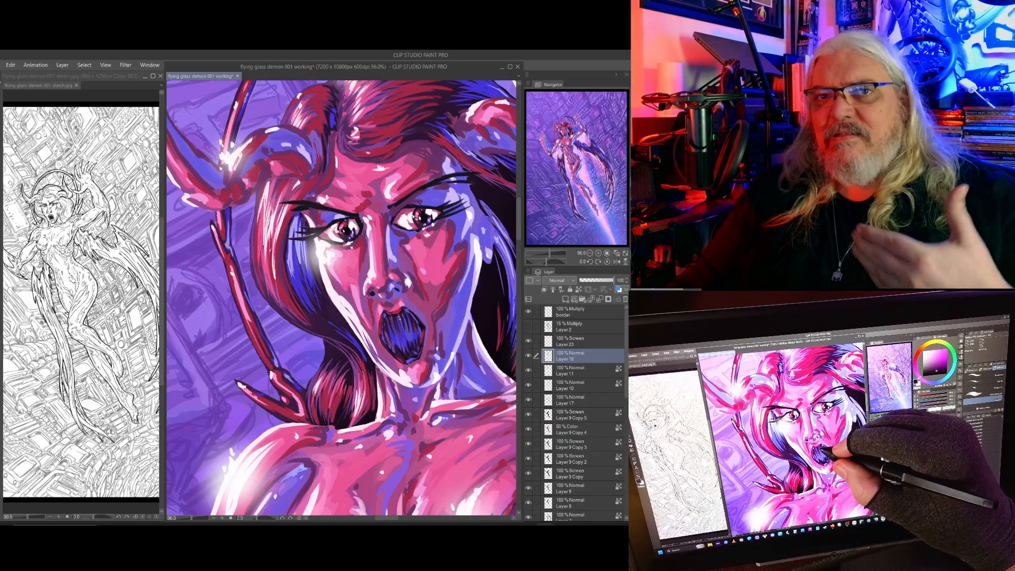
# Add a normal layer above Screen Layer 23 and sample a color from the face beside the eye.
pyautogui.click(575, 341)
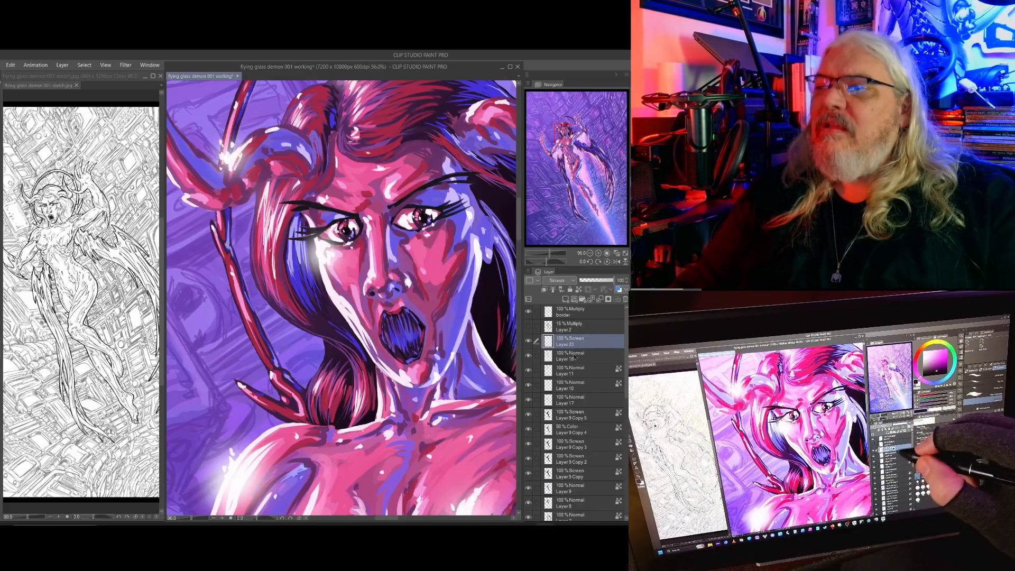
pyautogui.keyDown('alt'); pyautogui.click(463, 221); pyautogui.keyUp('alt')
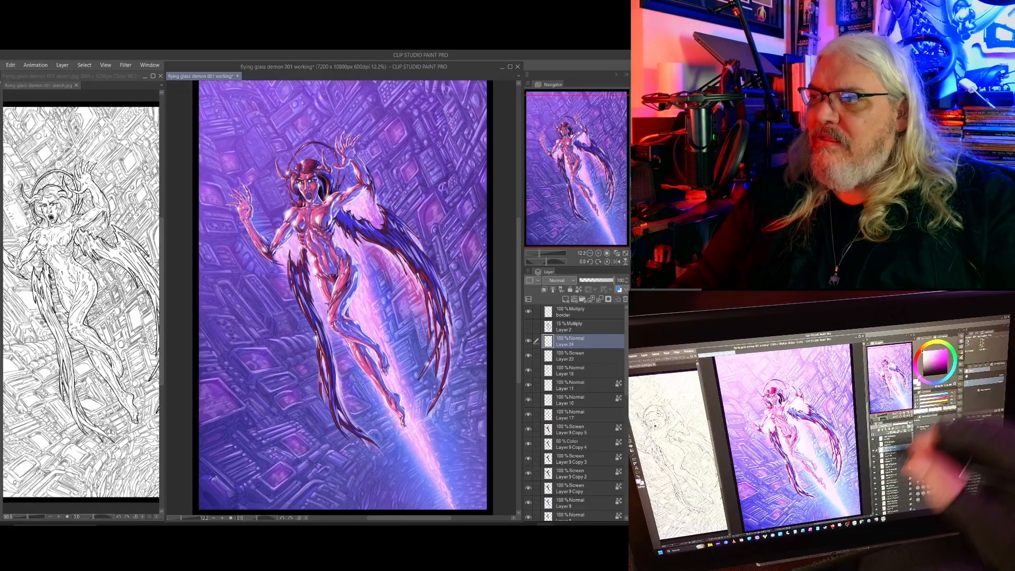
# Sign the painting's lower-right corner in white with the artist's signature and '26 on Layer 24, and save the file.
pyautogui.moveTo(472, 449); pyautogui.dragTo(412, 278)
pyautogui.moveTo(421, 335); pyautogui.dragTo(426, 335)
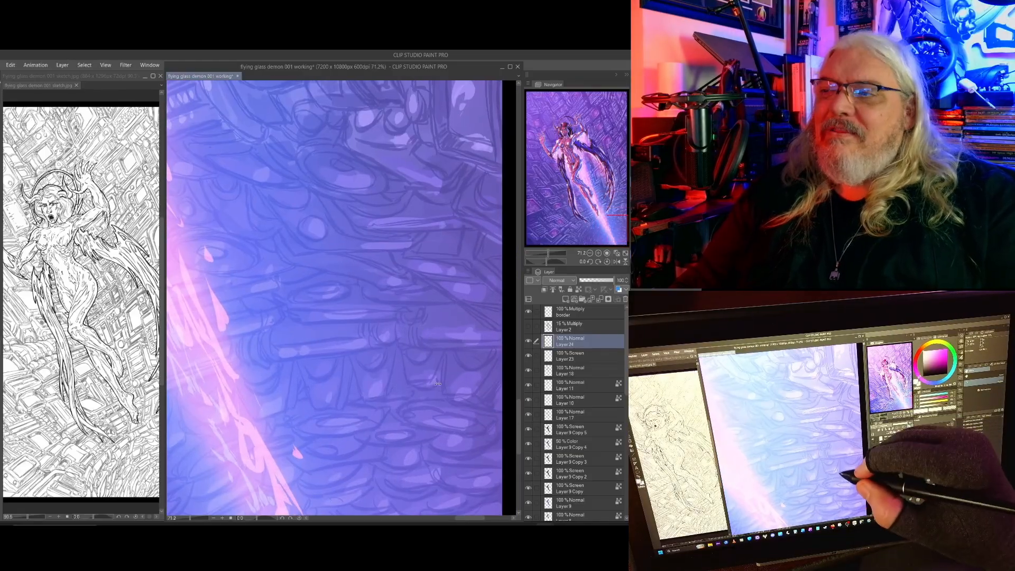
pyautogui.moveTo(439, 419)
pyautogui.mouseDown()
pyautogui.moveTo(434, 355)
pyautogui.moveTo(421, 425)
pyautogui.mouseUp()
pyautogui.moveTo(410, 390); pyautogui.dragTo(421, 416)
pyautogui.moveTo(436, 453); pyautogui.dragTo(420, 415)
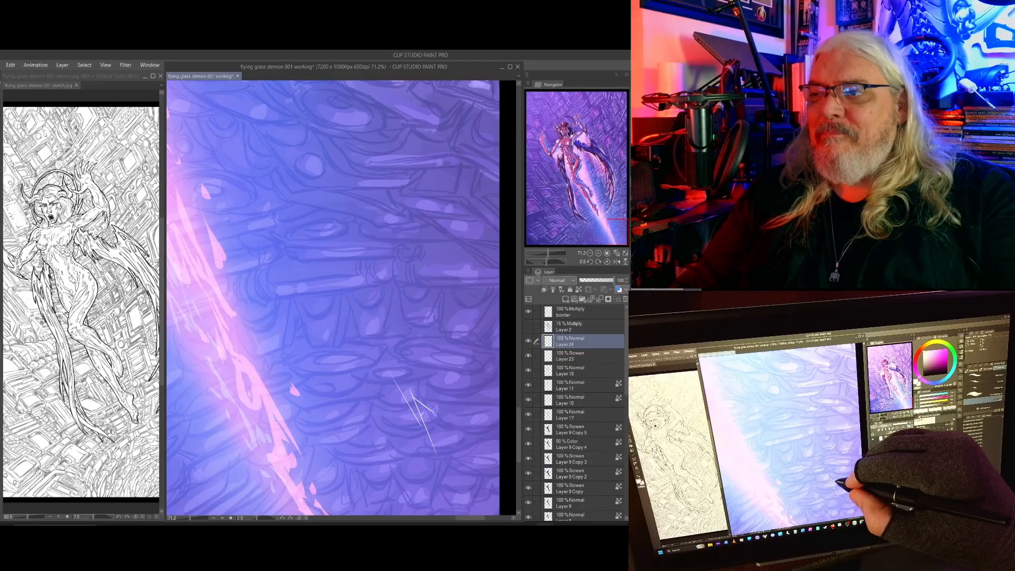
pyautogui.moveTo(403, 347); pyautogui.dragTo(422, 405)
pyautogui.moveTo(440, 354)
pyautogui.mouseDown()
pyautogui.moveTo(426, 392)
pyautogui.moveTo(447, 451)
pyautogui.moveTo(485, 393)
pyautogui.mouseUp()
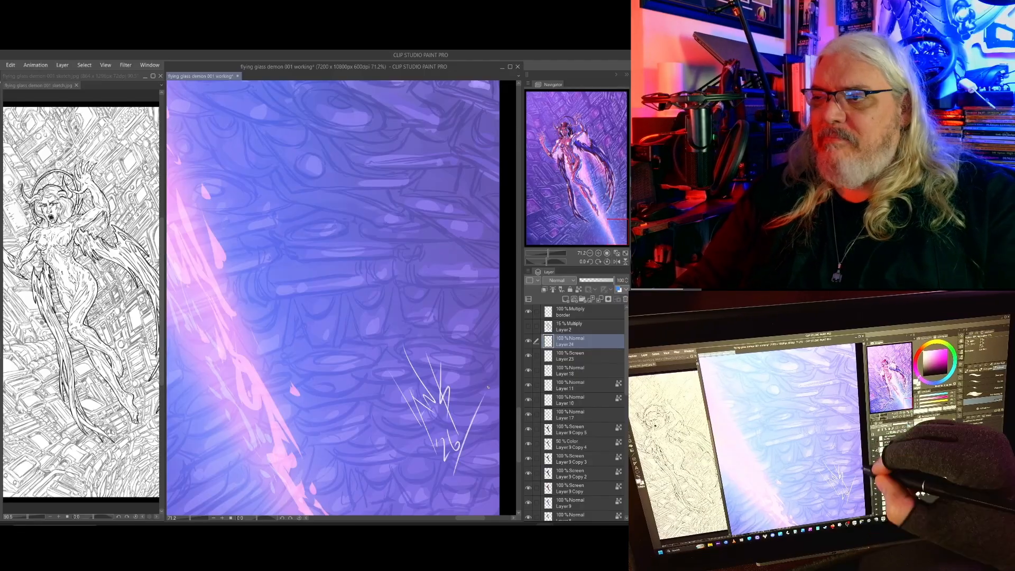
pyautogui.scroll(-5, 466, 379)
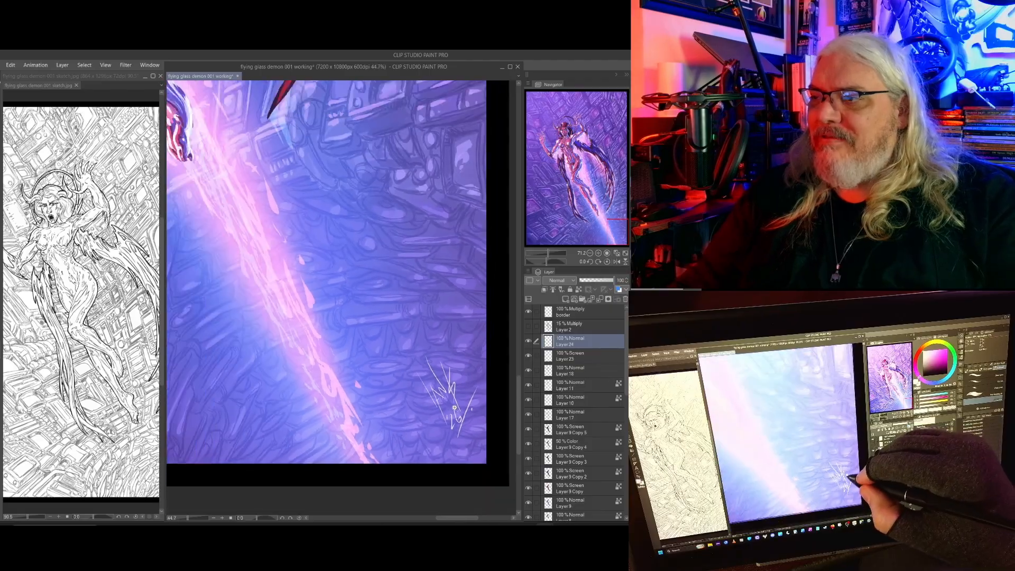
pyautogui.scroll(-3, 447, 420)
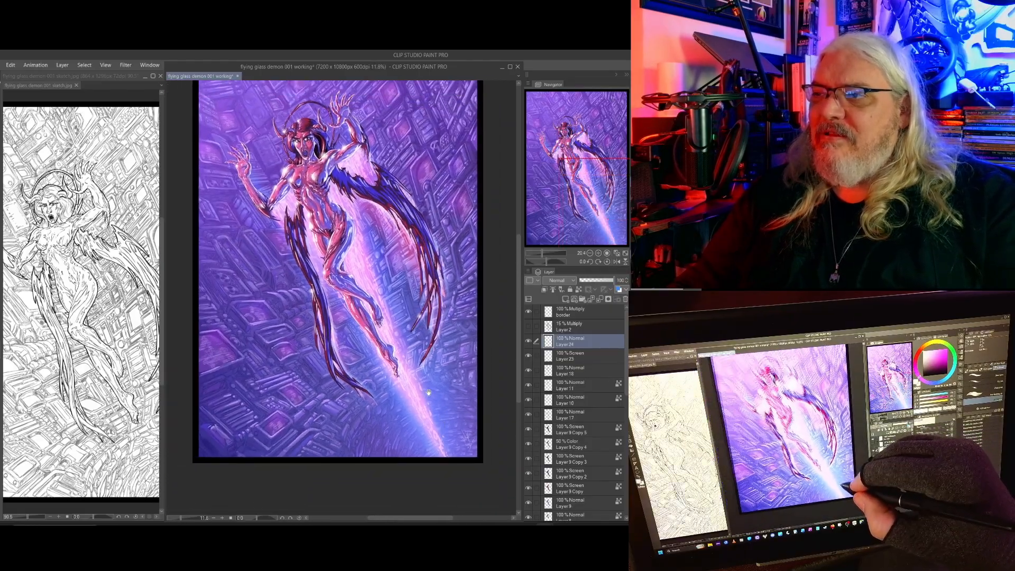
pyautogui.hotkey('ctrl', 's')
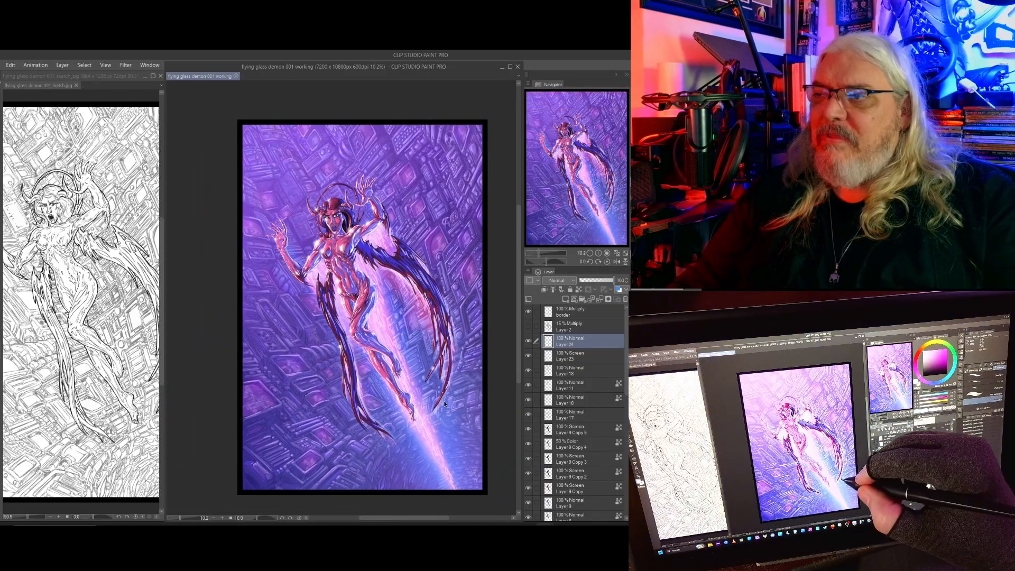